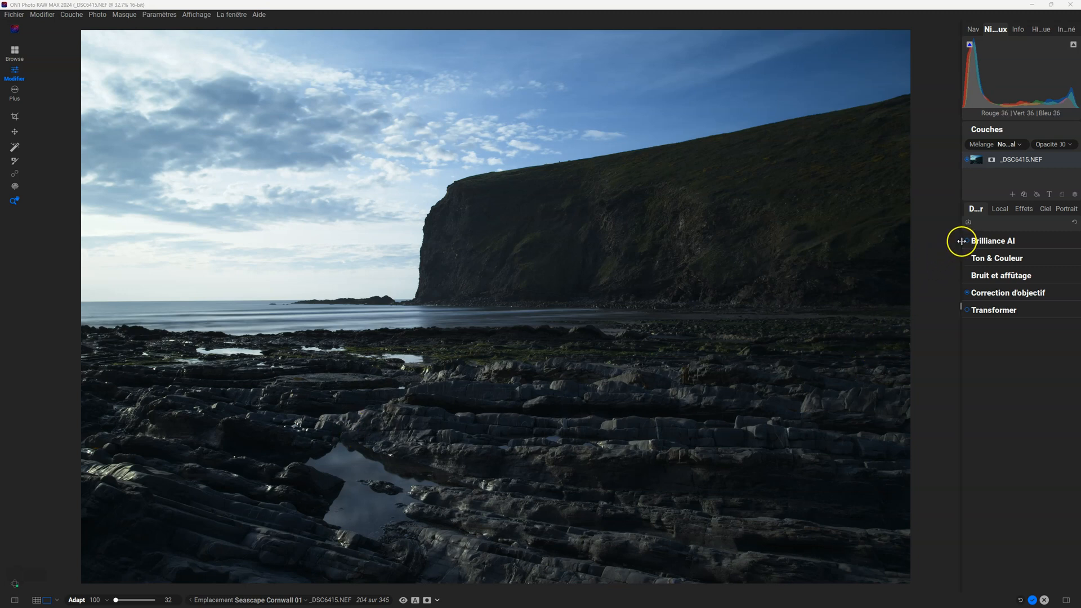
Turn on Brilliance AI for the photo and open its settings with the Affiner sliders shown
click(967, 241)
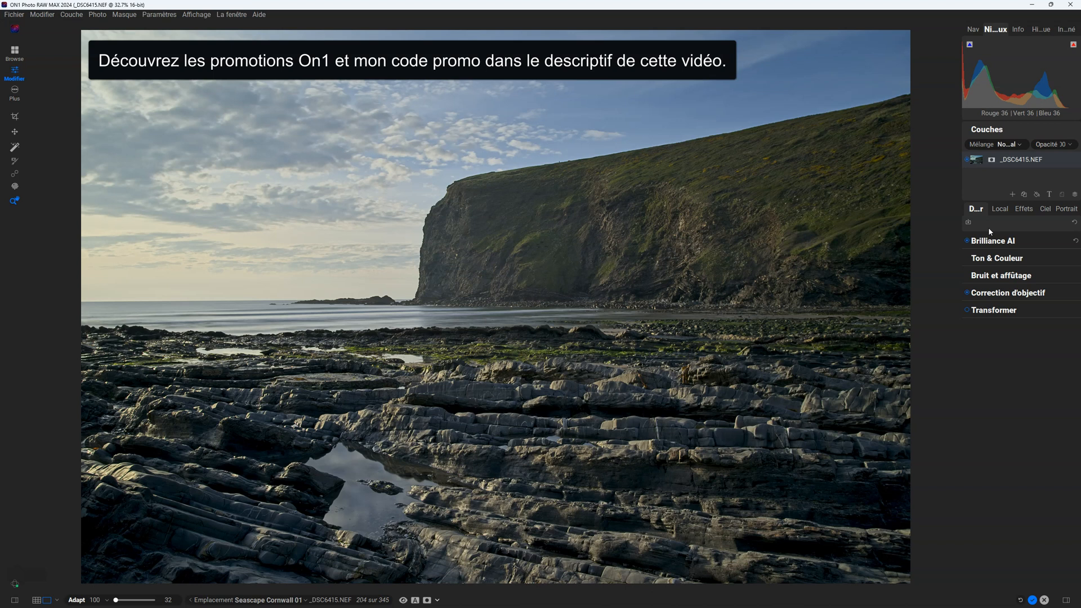
click(990, 241)
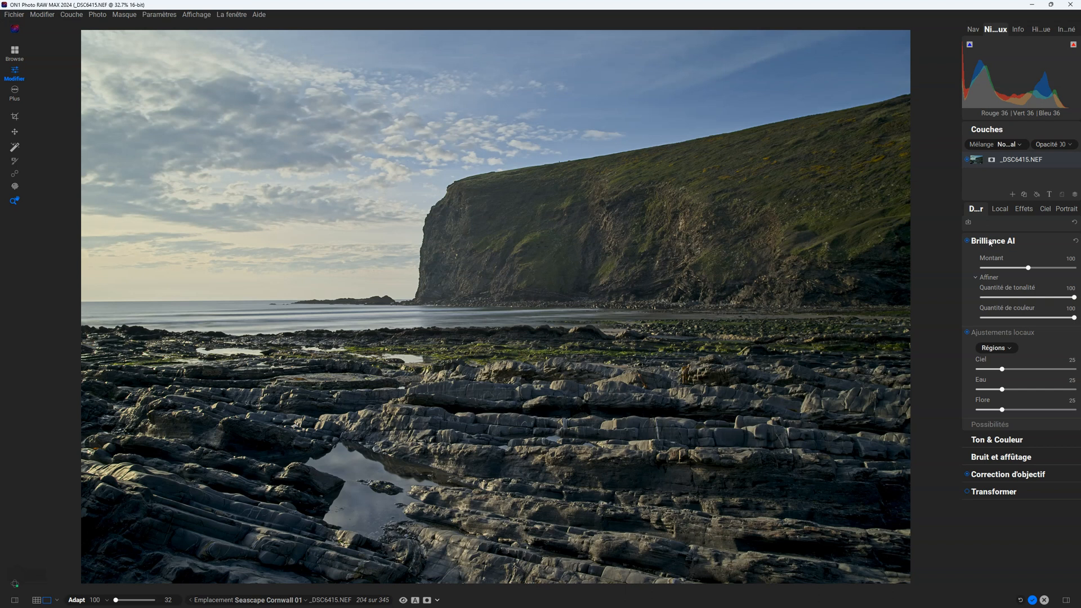
click(977, 277)
click(977, 278)
Set the Brilliance AI tone amount to 63, and try the overall amount at 24 before resetting it to 100
mouse_move(1074, 319)
mouse_down()
mouse_move(953, 316)
mouse_move(1077, 316)
mouse_up()
drag(1076, 299, 1049, 297)
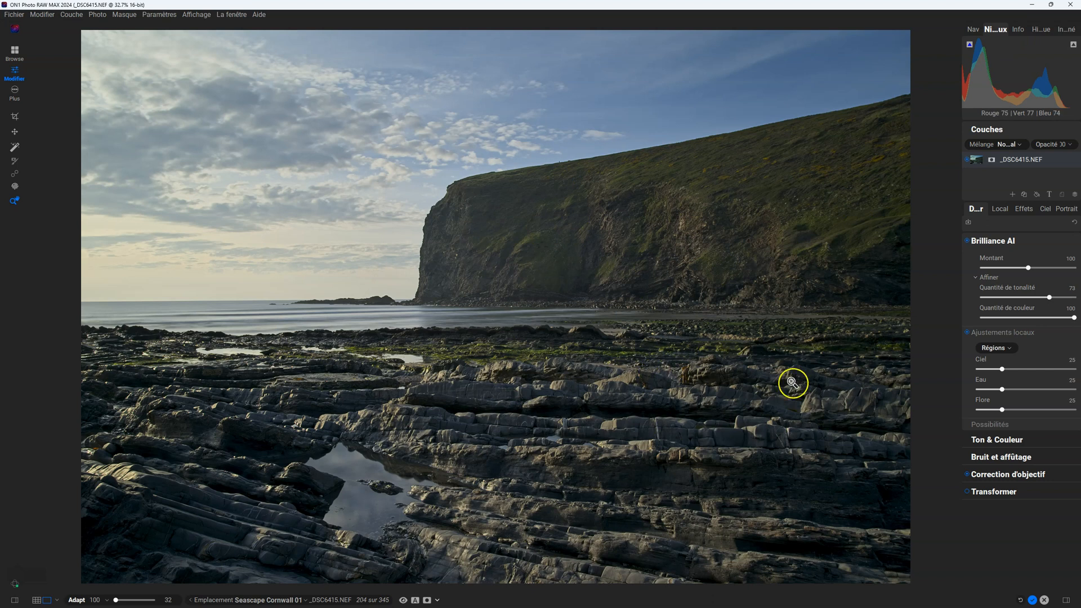
click(1067, 299)
drag(1067, 298, 1078, 298)
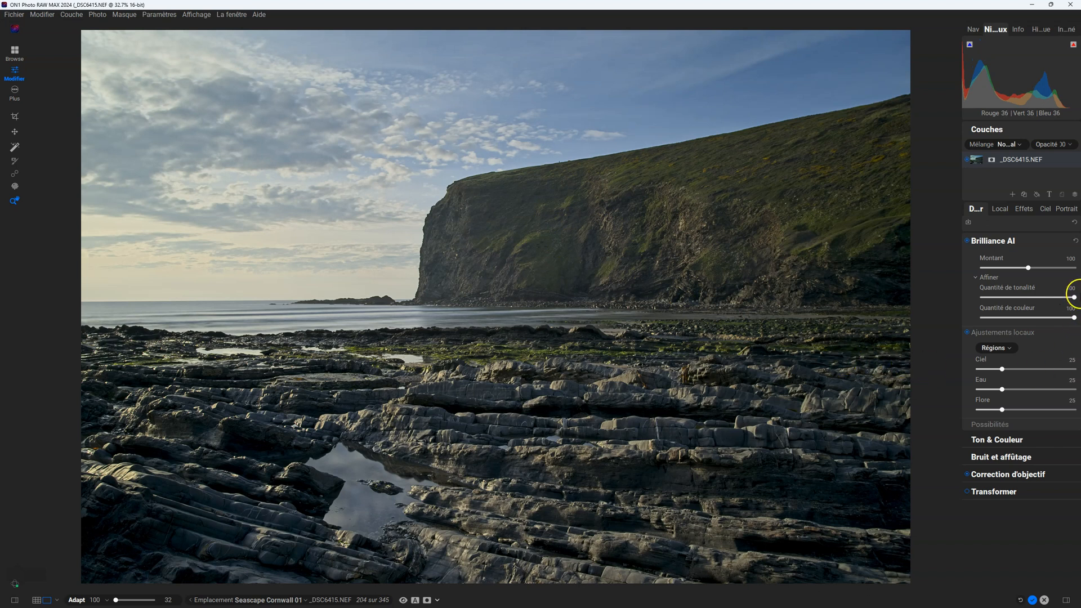
click(1055, 298)
drag(1055, 299, 1040, 298)
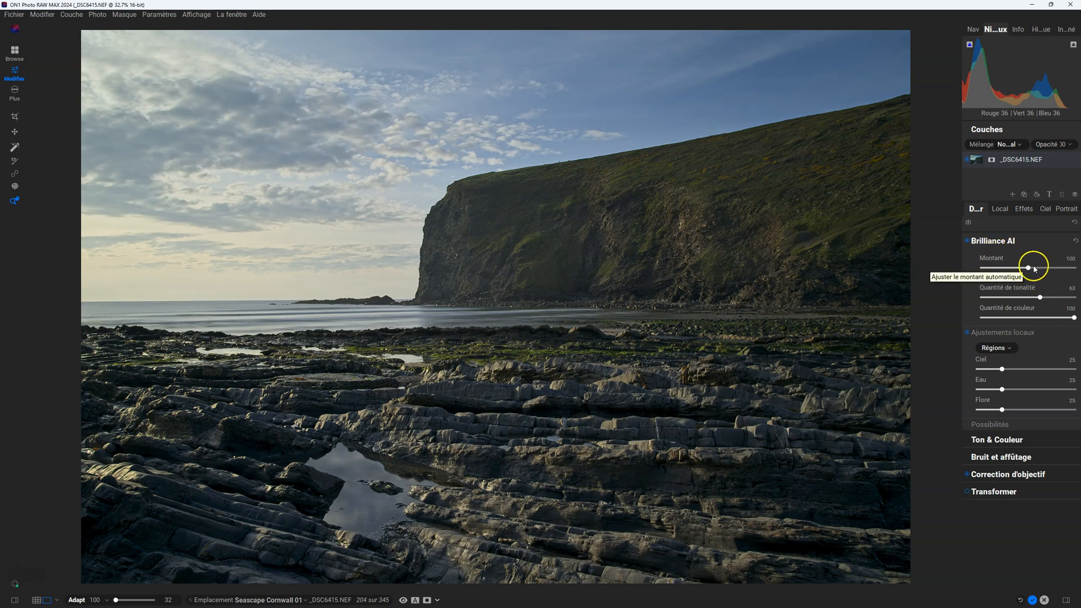
drag(1021, 265, 994, 267)
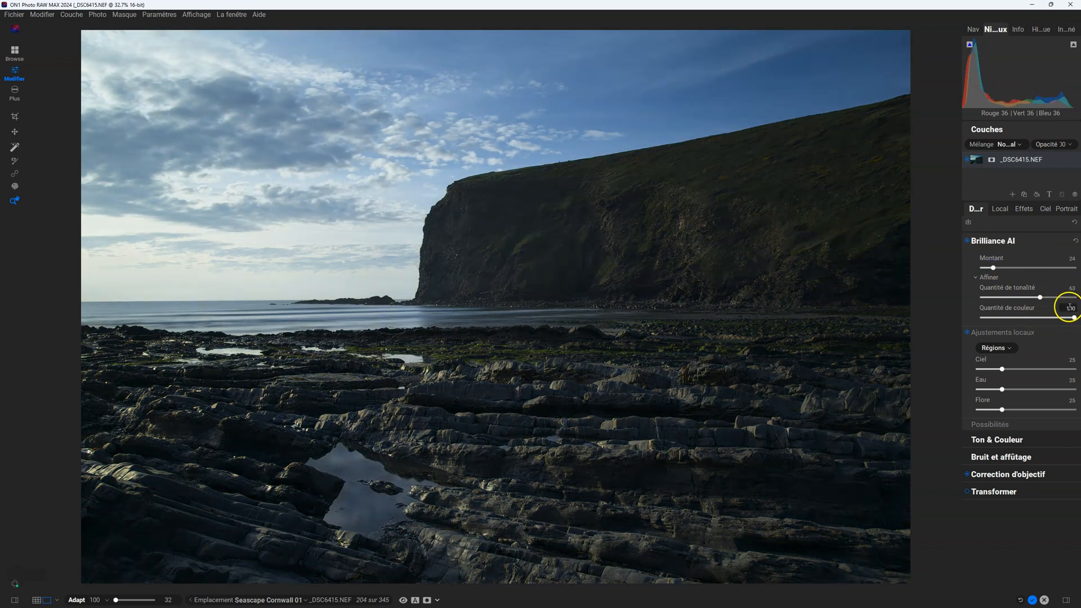
double_click(994, 268)
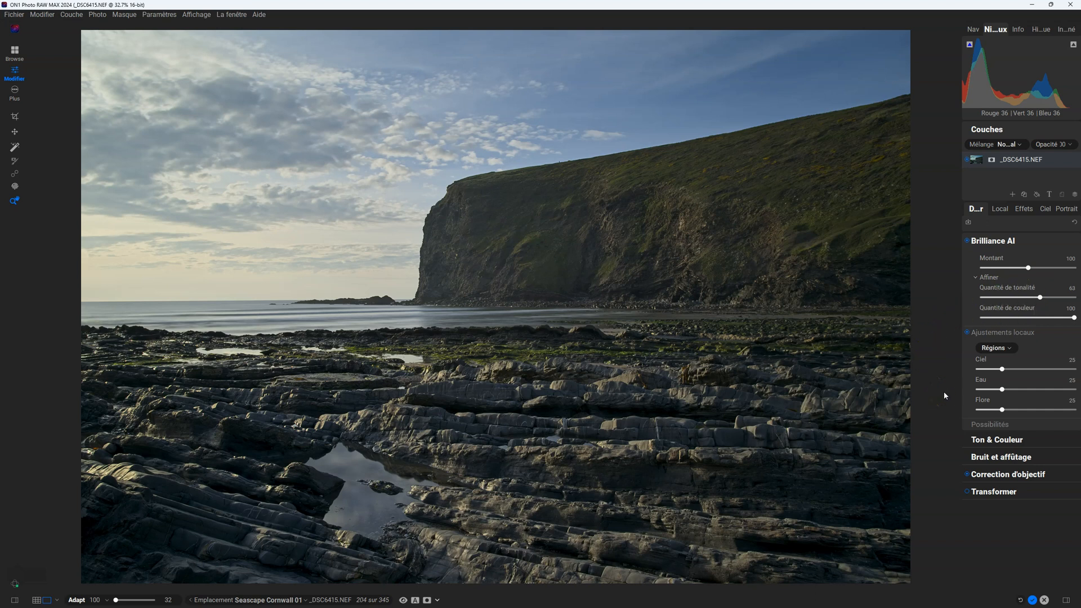
Examine the tone, structure and colour values that Brilliance AI applied under Ton & Couleur
click(994, 442)
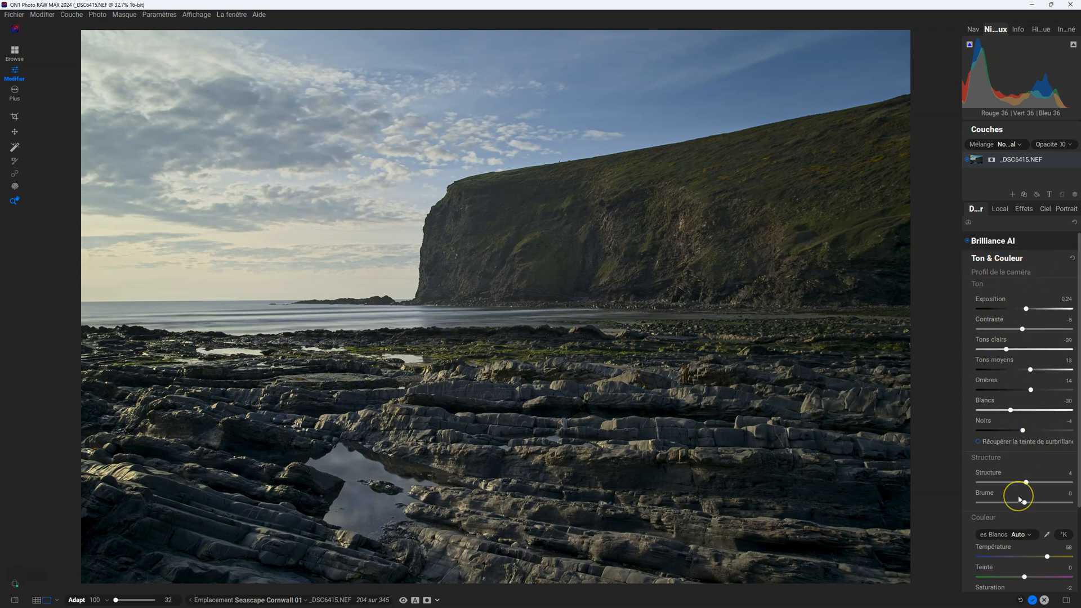
scroll(1020, 499, down, 1)
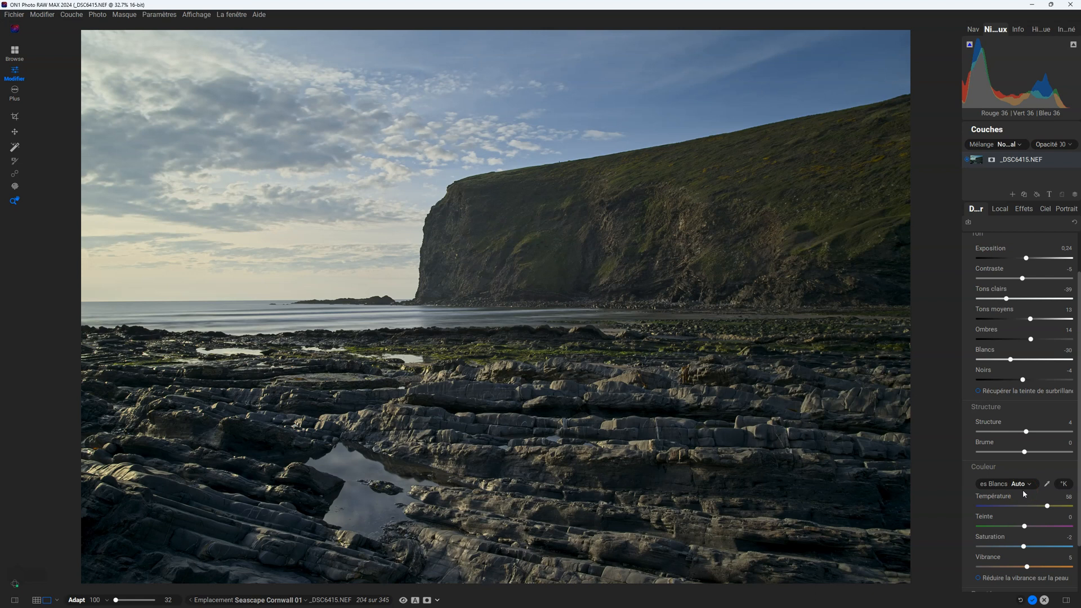
scroll(1024, 494, up, 2)
click(1009, 260)
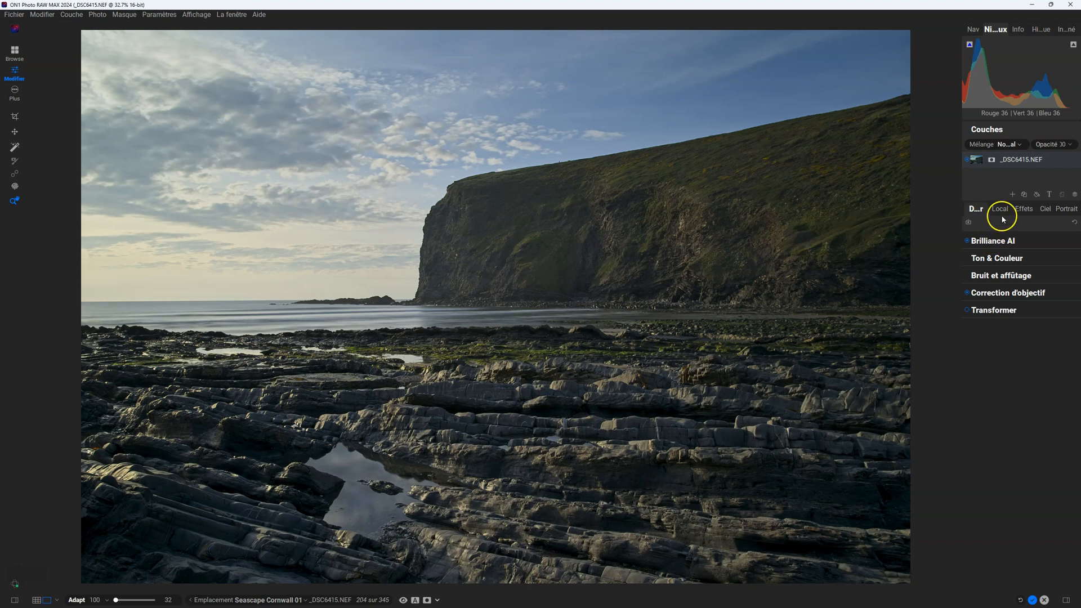
Add a new local adjustment and expand its Structure and Couleur settings to review the available controls
click(1000, 209)
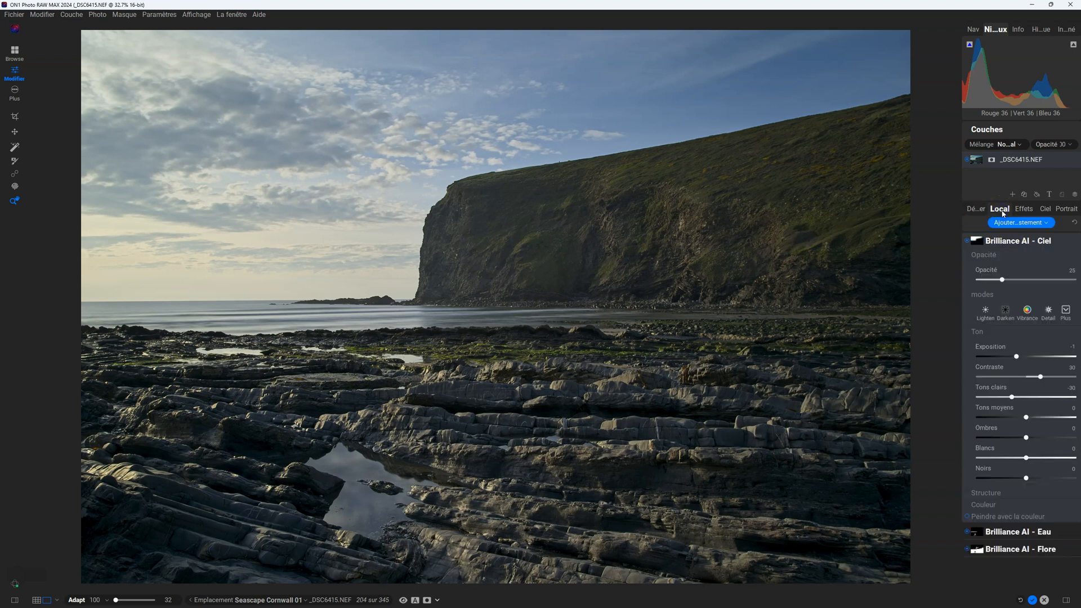
click(1020, 209)
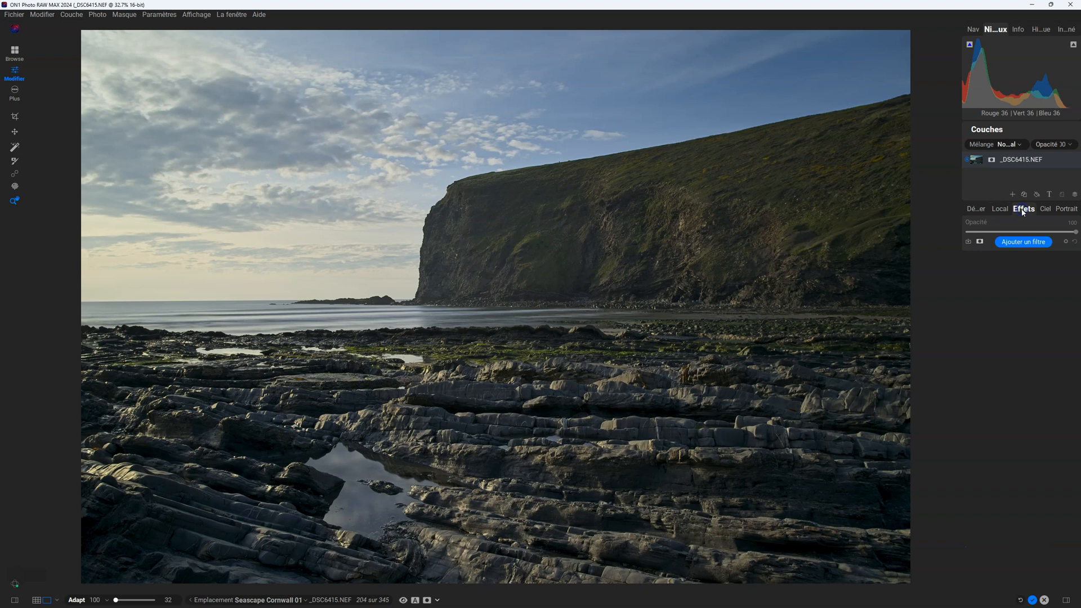
click(1001, 210)
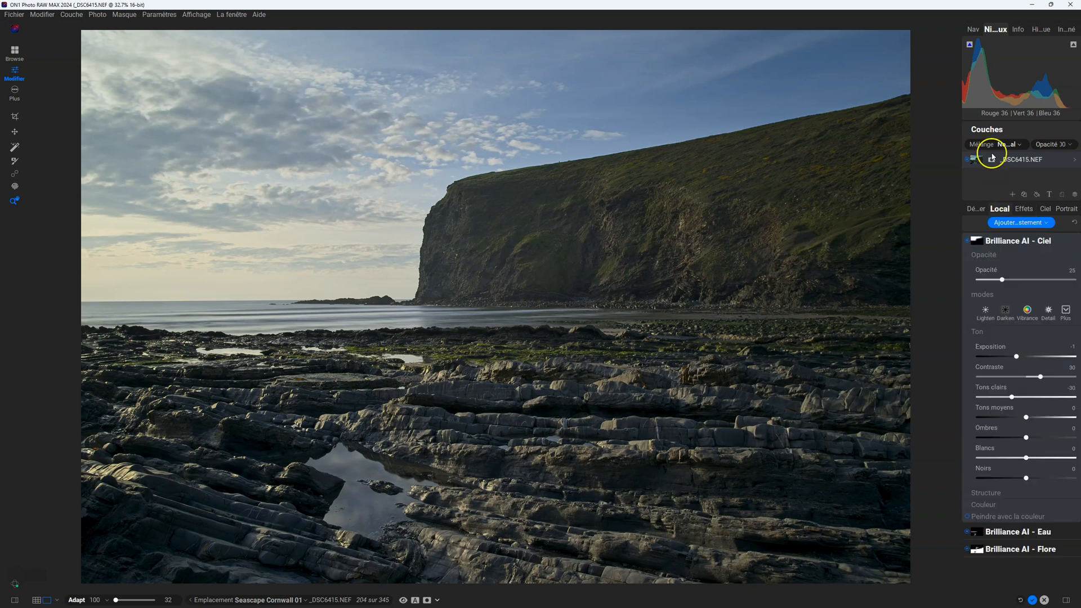
click(1023, 226)
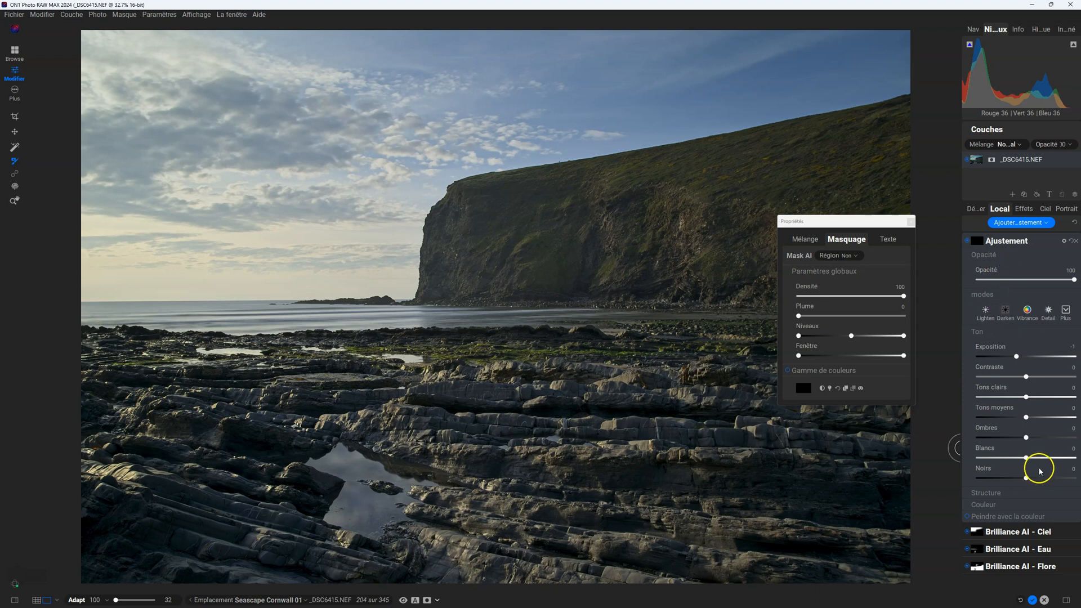
click(988, 493)
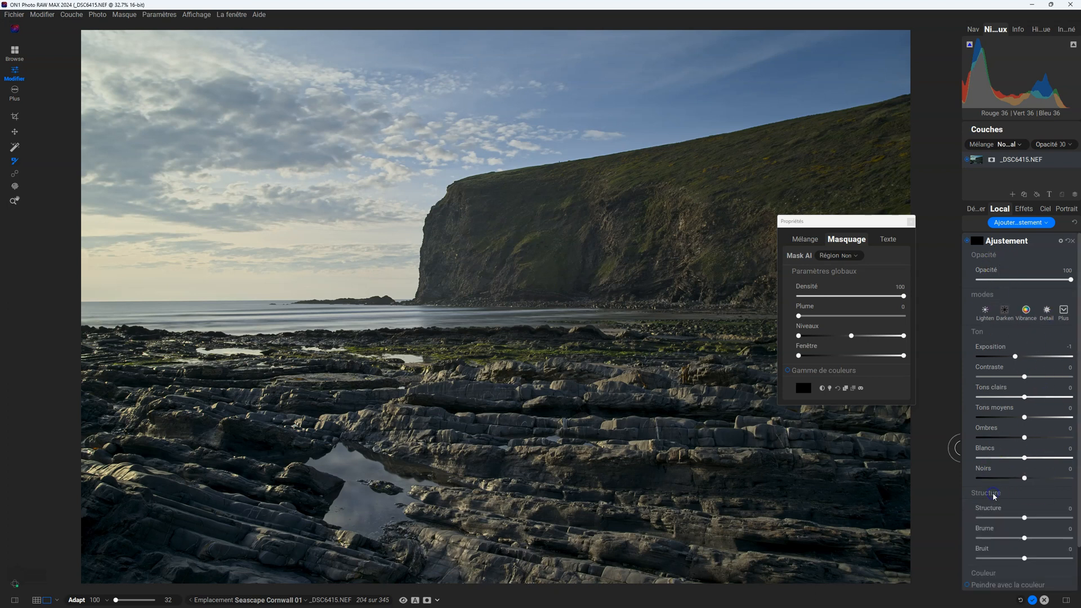
click(986, 546)
scroll(1034, 442, down, 2)
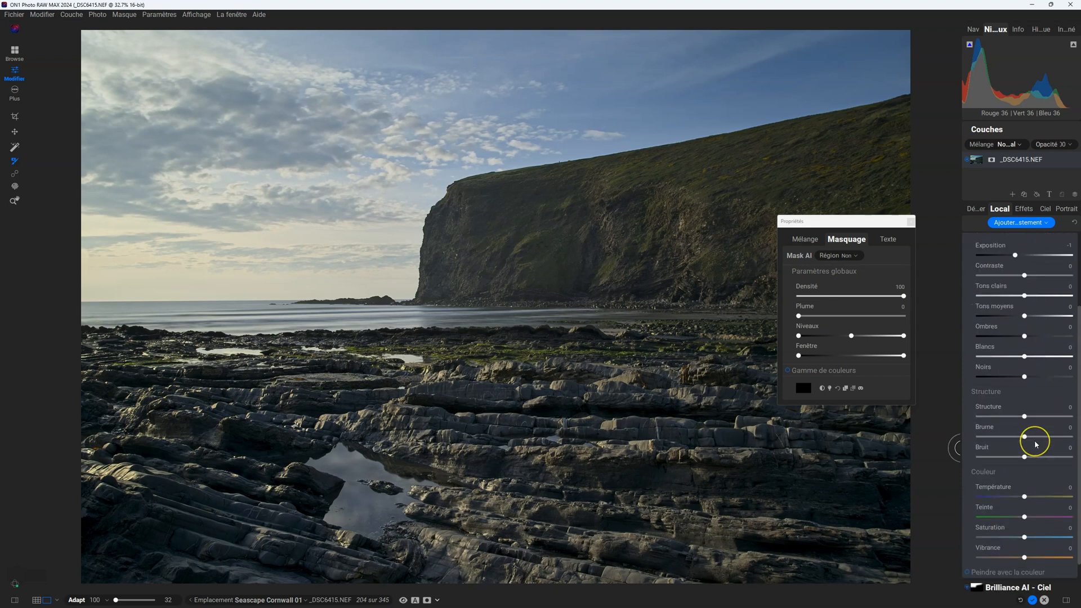
scroll(1035, 440, up, 2)
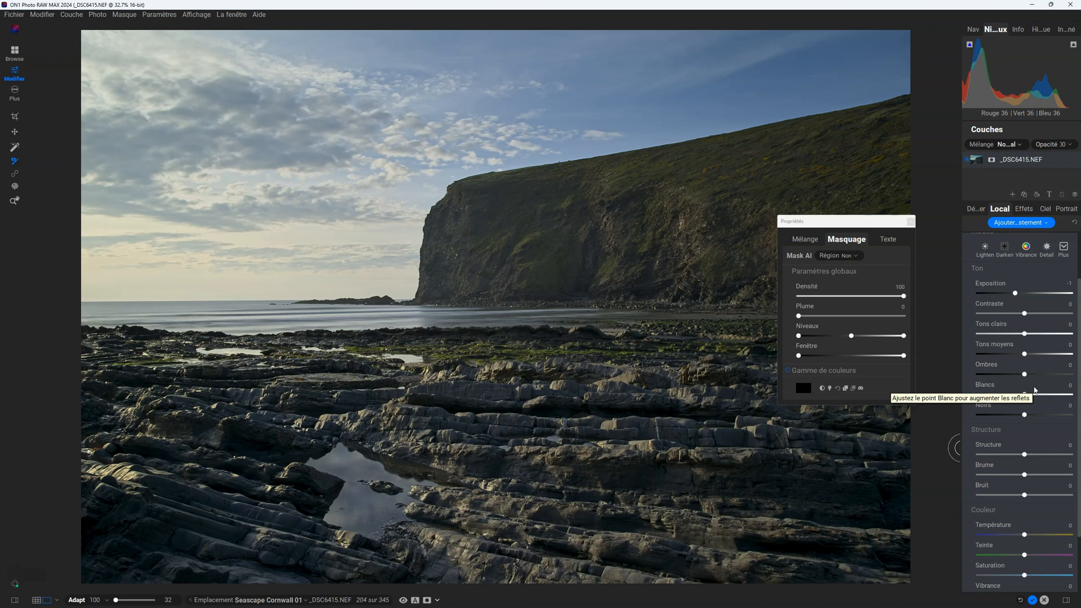
scroll(1038, 380, up, 2)
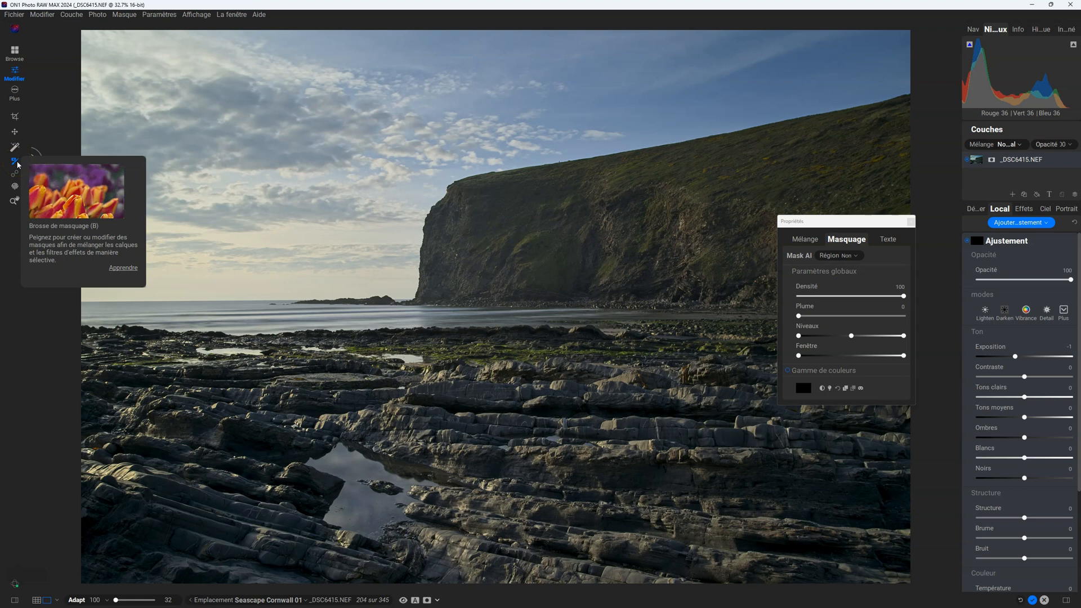
Paint the local adjustment over several bands of the foreground rocks with the masking brush and set its exposure to -0.5
click(63, 29)
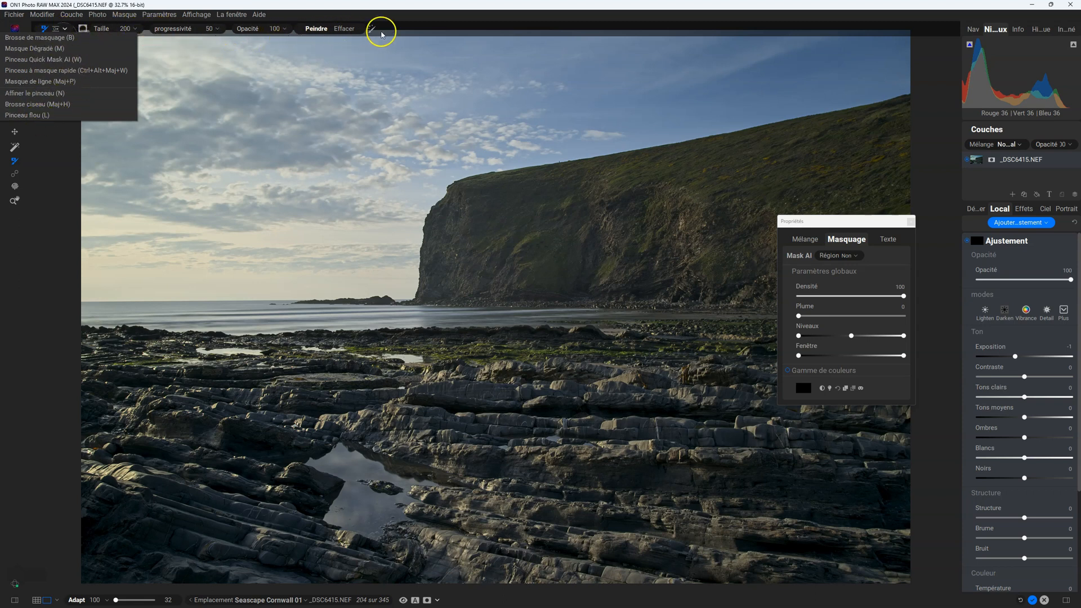
click(283, 29)
click(569, 390)
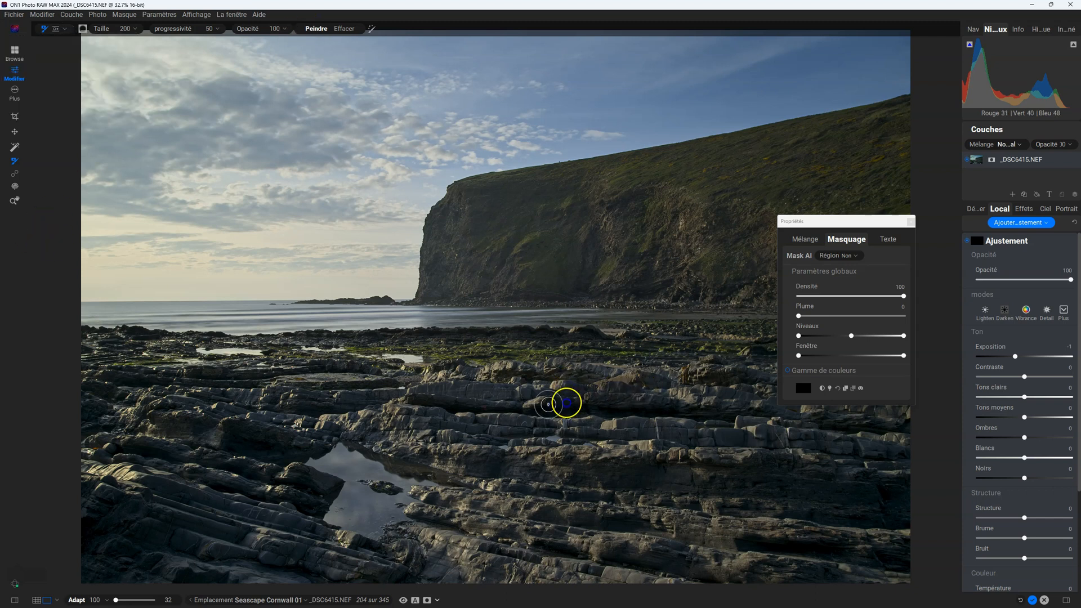
mouse_move(436, 392)
mouse_down()
mouse_move(401, 389)
mouse_move(478, 395)
mouse_up()
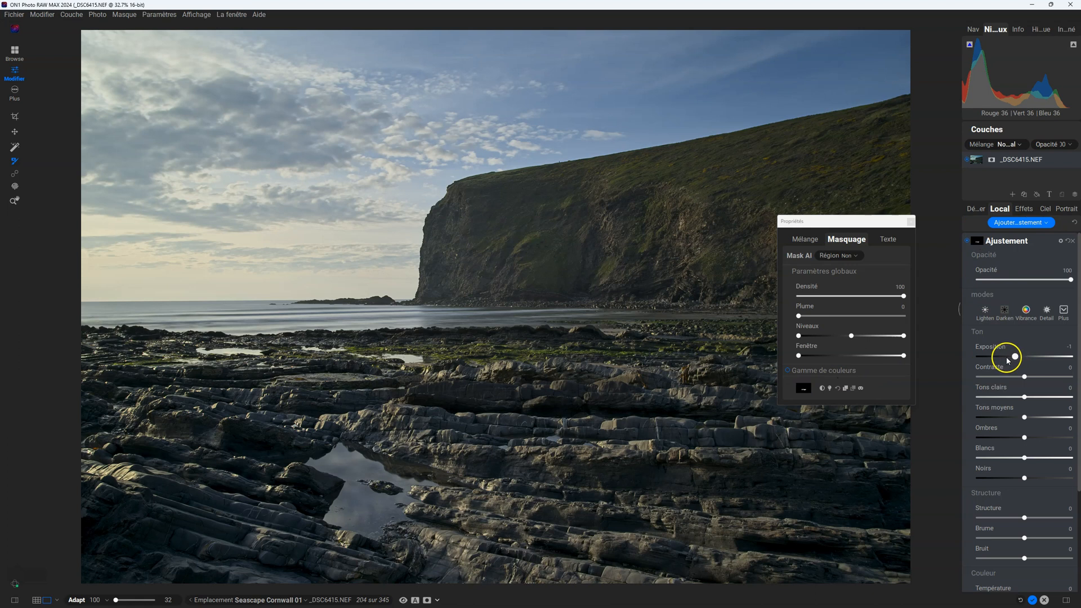
mouse_move(444, 439)
mouse_down()
mouse_move(539, 463)
mouse_move(507, 459)
mouse_up()
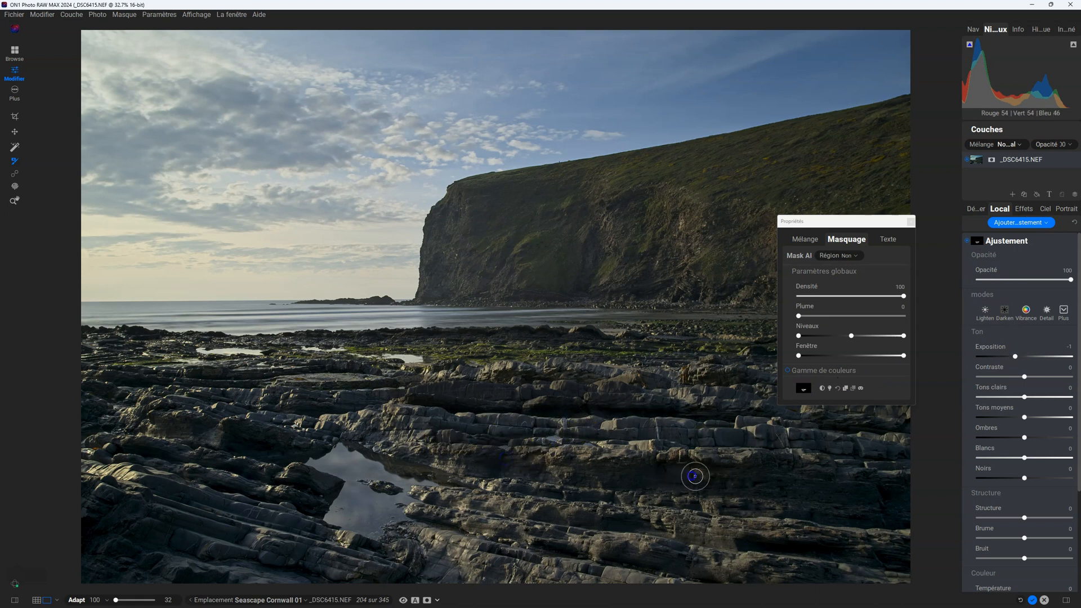
drag(728, 440, 771, 449)
mouse_move(726, 532)
mouse_down()
mouse_move(666, 536)
mouse_move(782, 543)
mouse_up()
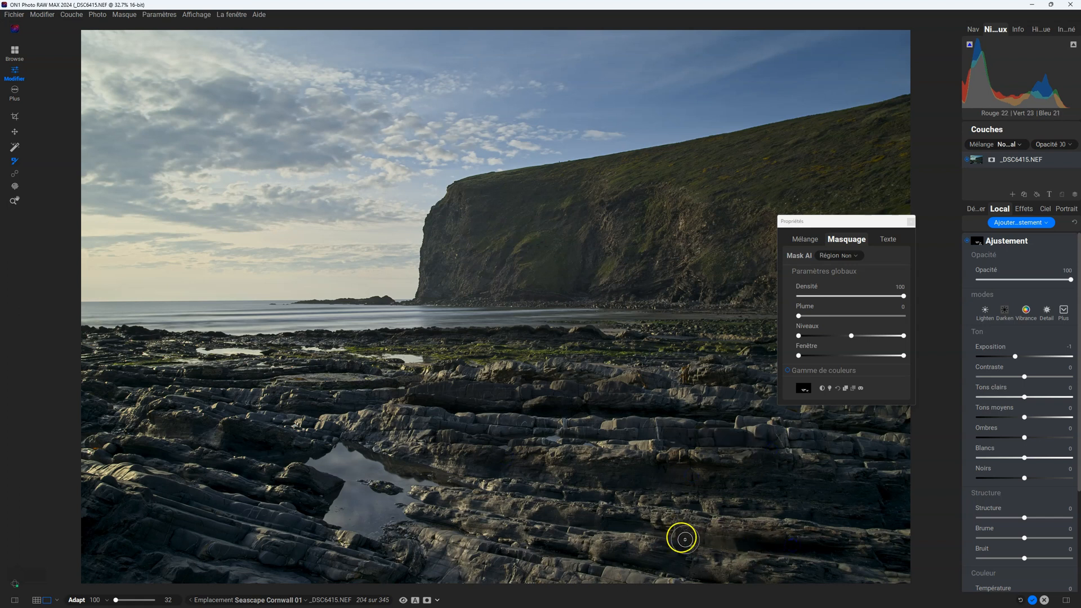
drag(1016, 357, 1020, 356)
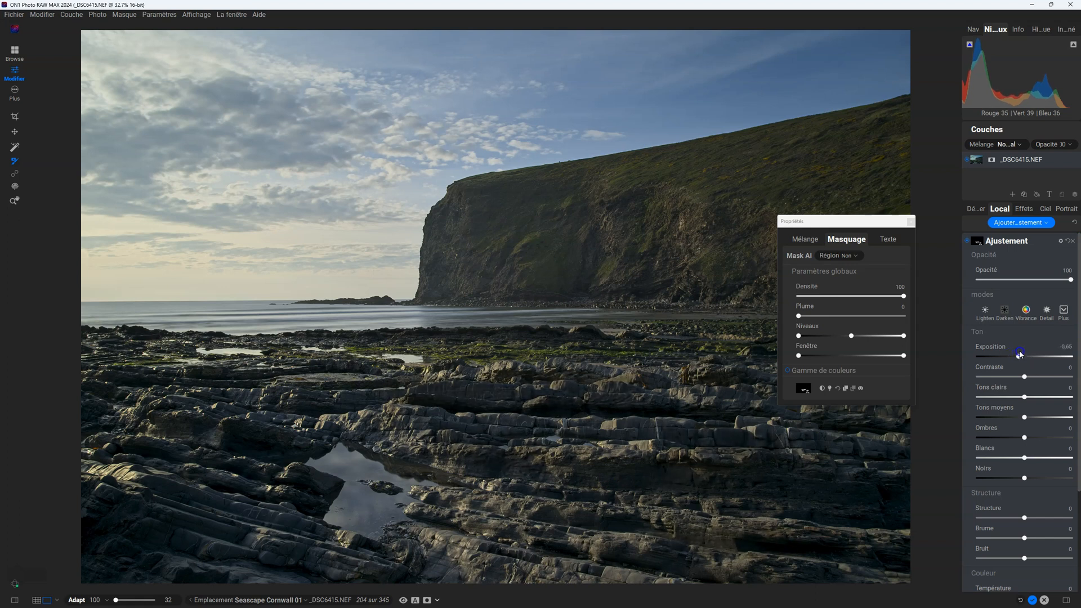
View the local adjustment's painted mask in black and white, return to the photo and close the masking properties
click(805, 393)
click(805, 392)
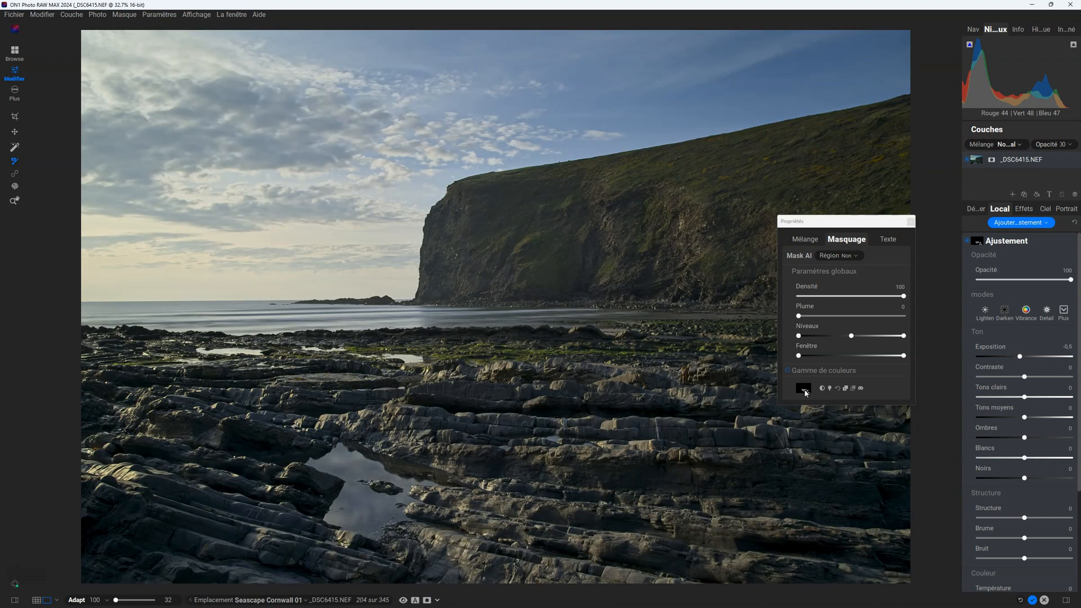
click(862, 388)
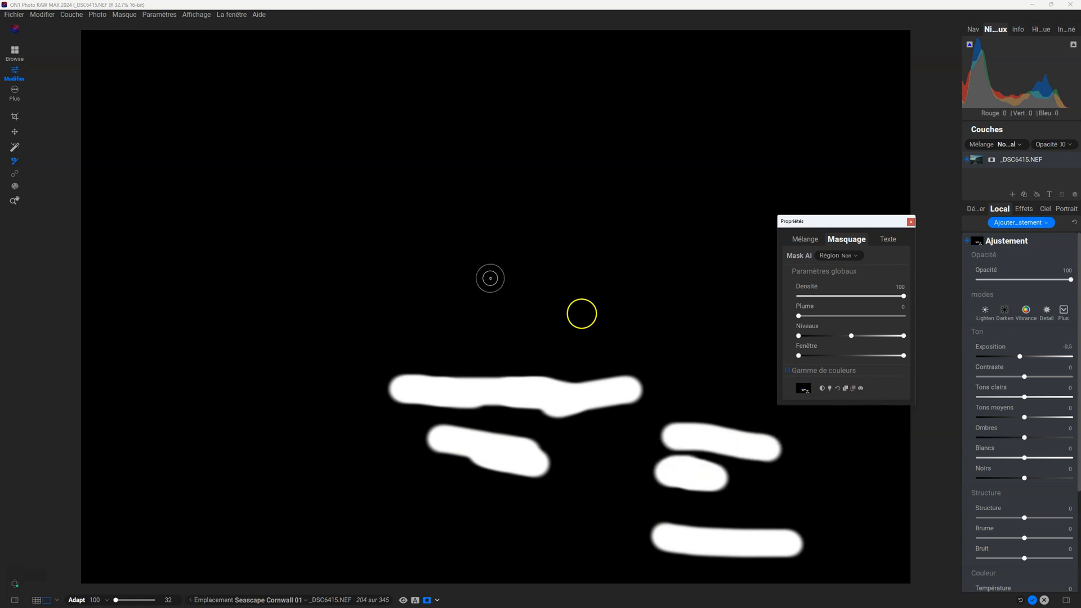
click(861, 389)
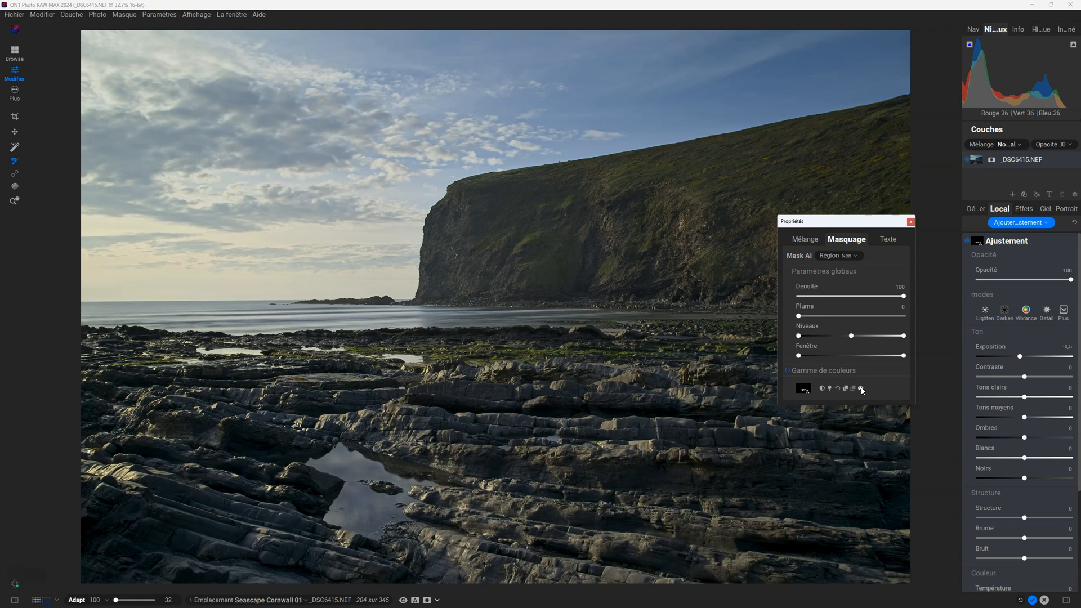
click(918, 222)
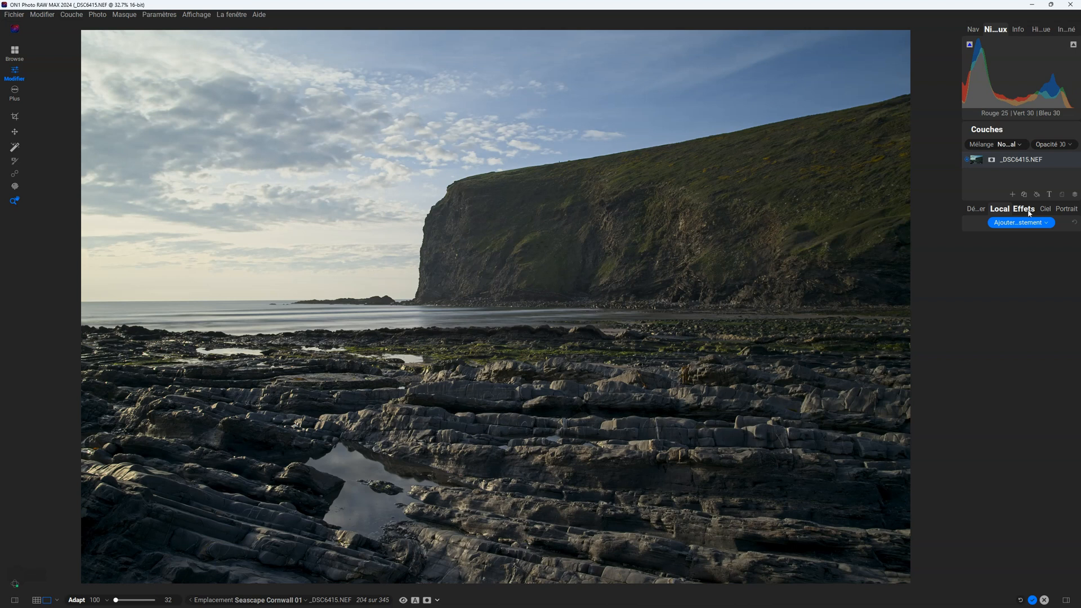
Add a Contraste dynamique effect filter to the photo and compare the image with and without it
click(1029, 213)
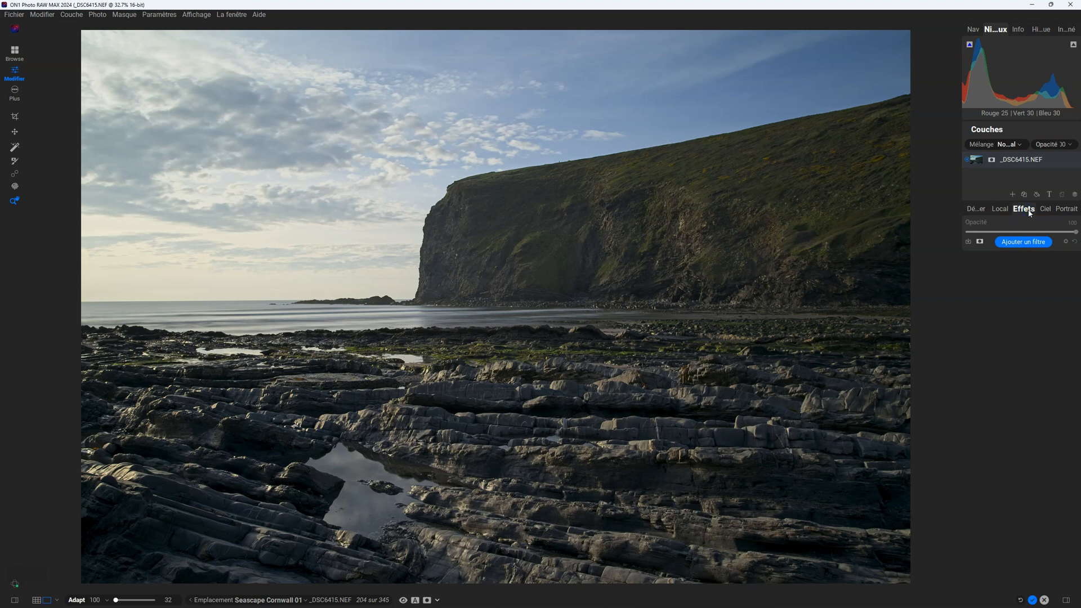
click(1026, 244)
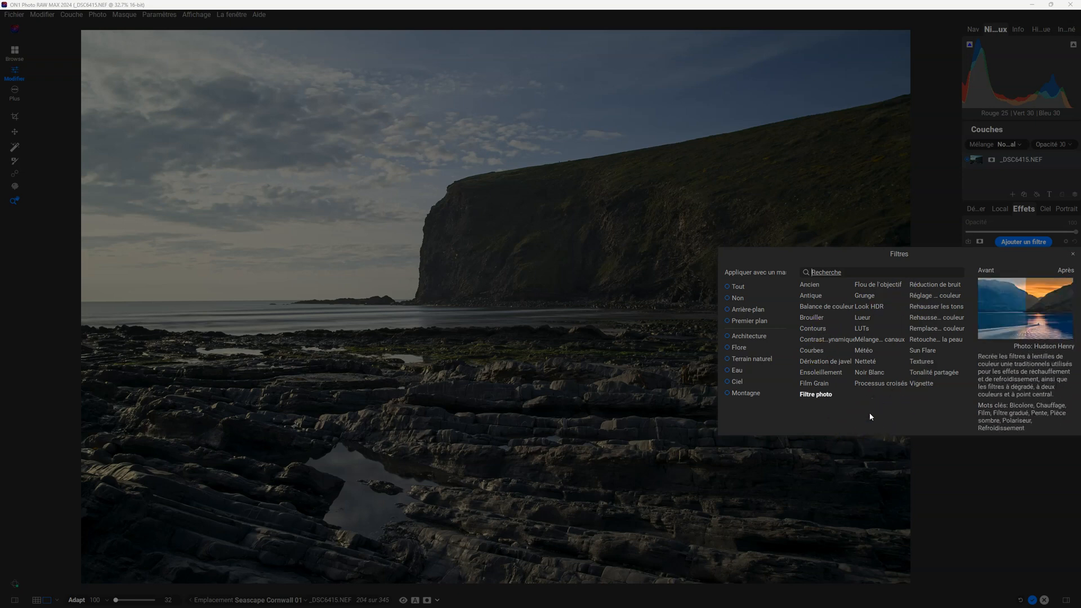
click(820, 340)
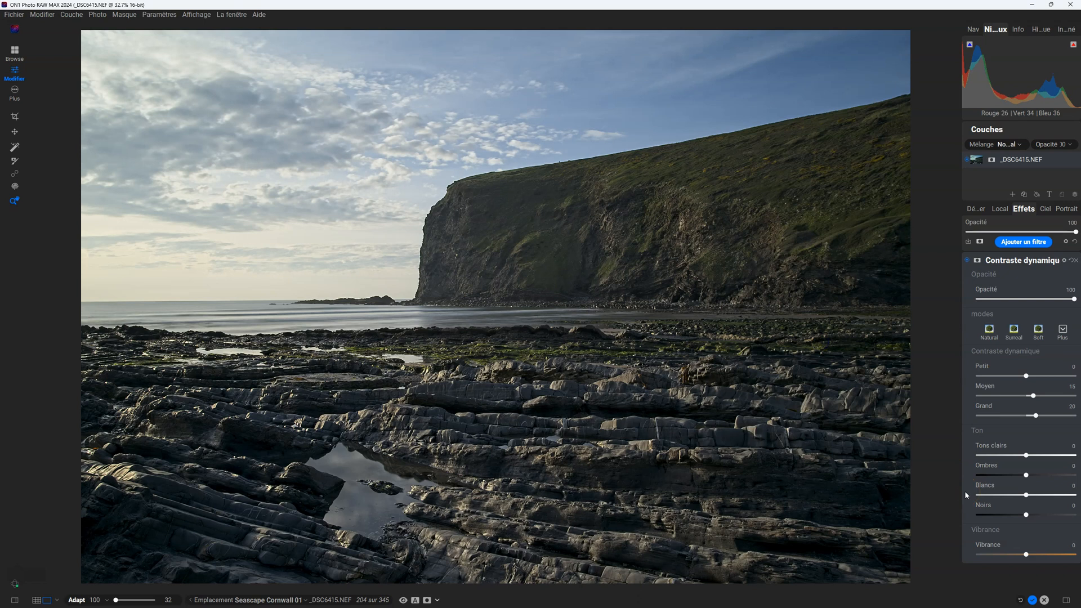
click(968, 261)
click(967, 259)
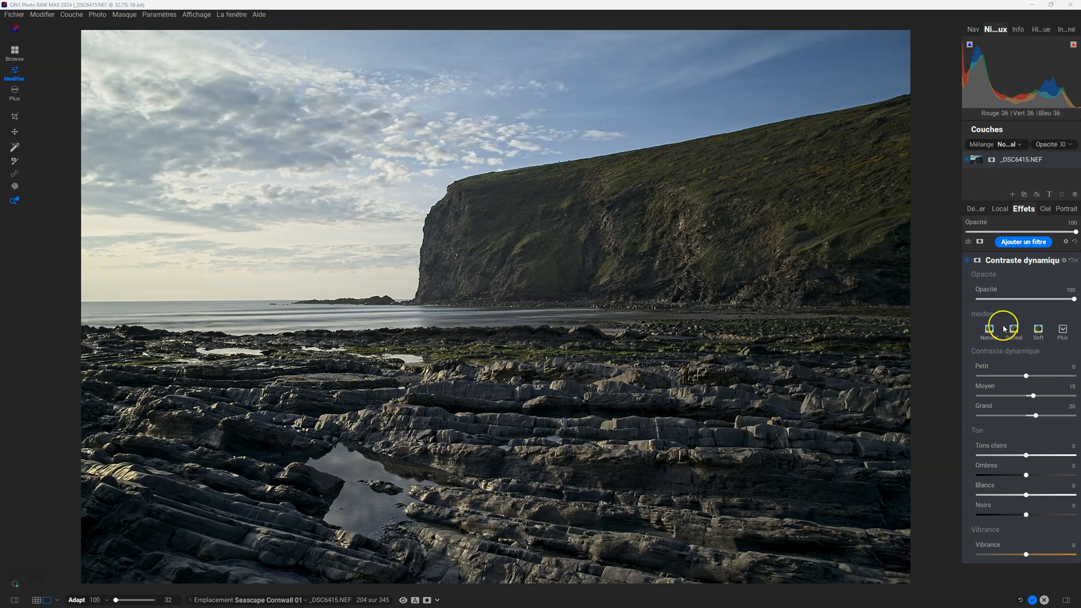
Try the Contraste dynamique filter at opacities of 0 and 61, and reset the opacity to 100
drag(1074, 301, 980, 300)
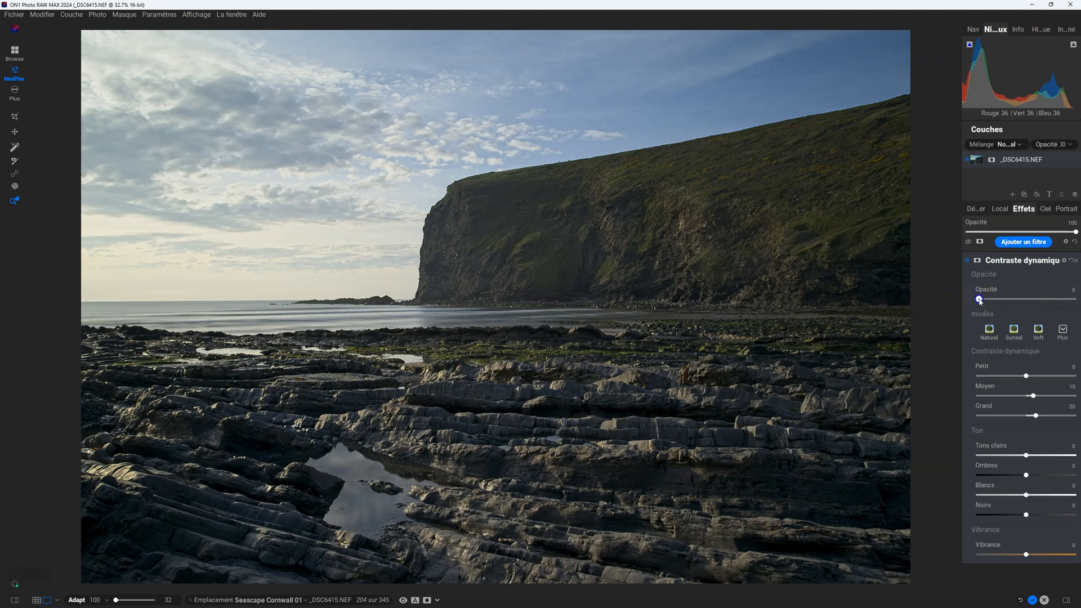
drag(980, 301, 1037, 300)
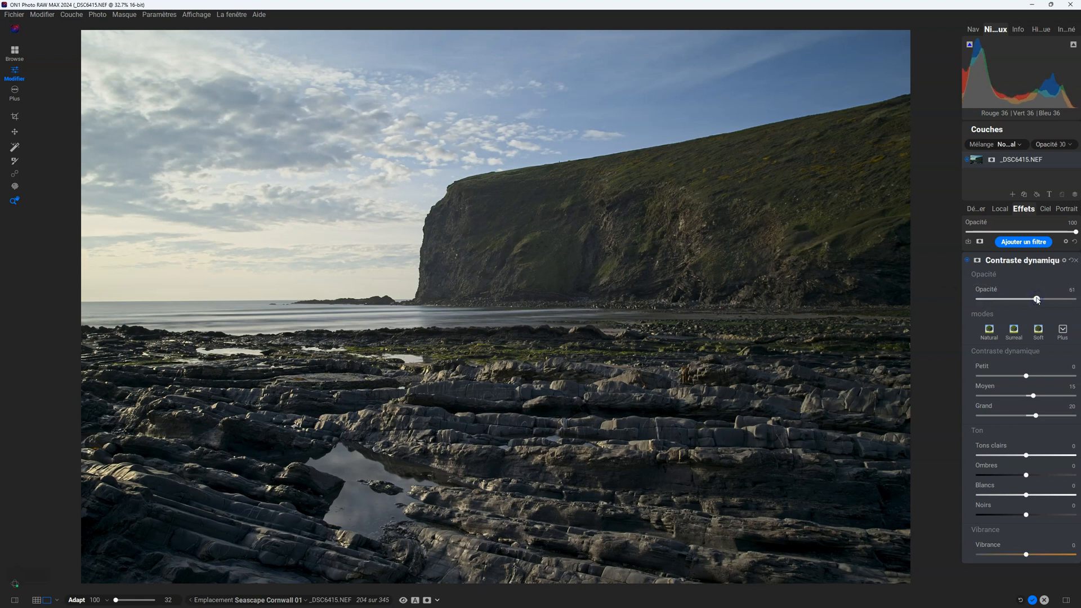
drag(1038, 300, 1077, 301)
drag(1074, 300, 1029, 299)
double_click(974, 290)
Try the Natural and Surreal modes of the Contraste dynamique filter and apply the Soft mode
click(988, 330)
click(1013, 332)
click(1038, 331)
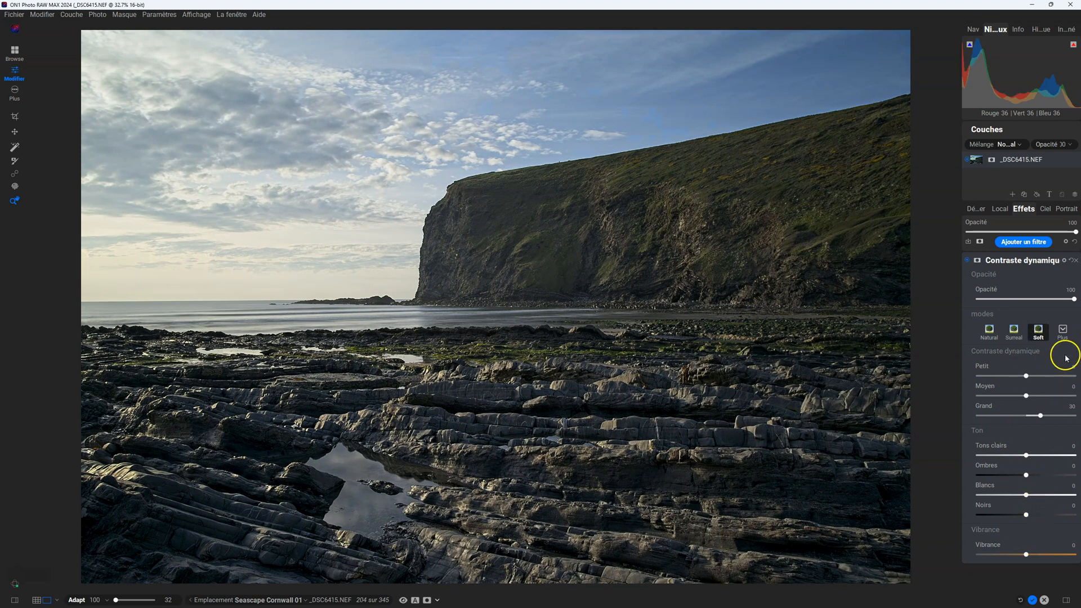
Apply the eddy style to Contraste dynamique, reset its opacity to 100, and set Moyen to -9, Grand to 2 and Tons clairs to -38
click(1062, 331)
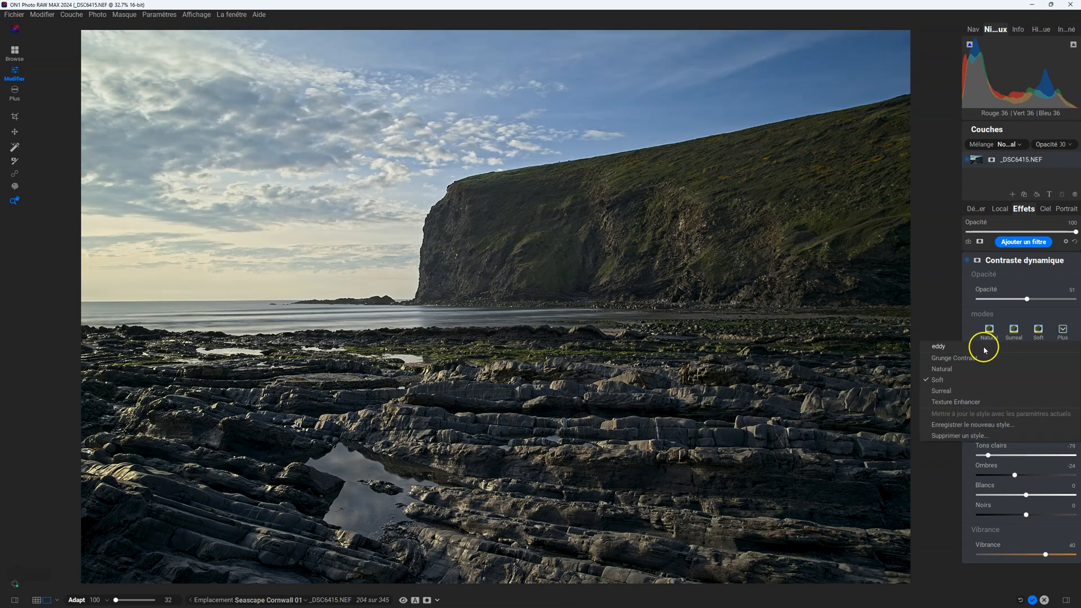
click(983, 346)
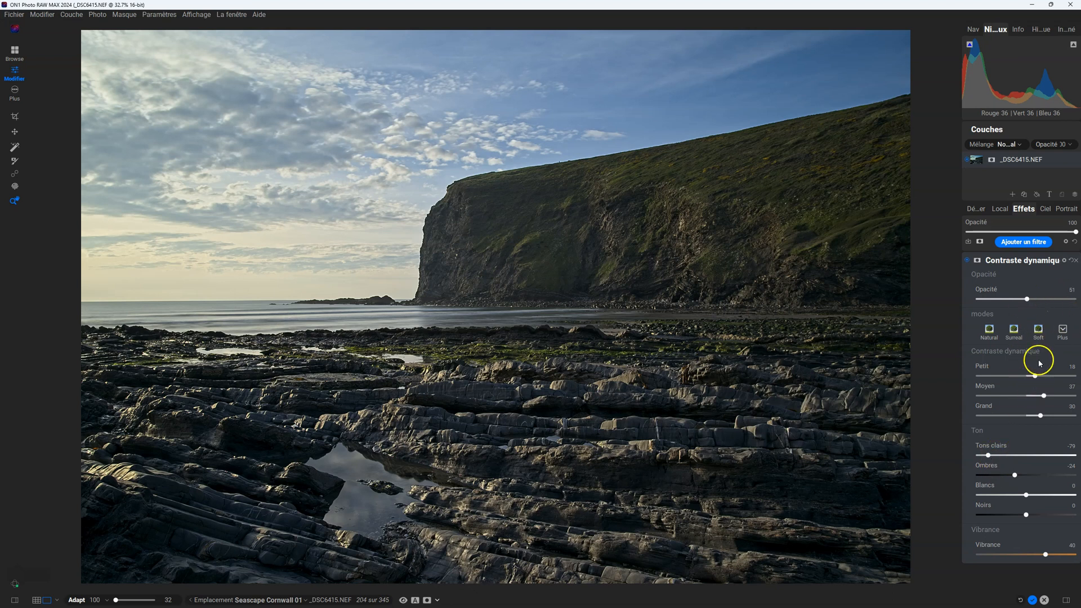
double_click(1026, 298)
drag(1044, 395, 1022, 396)
click(1012, 416)
drag(988, 455, 1008, 455)
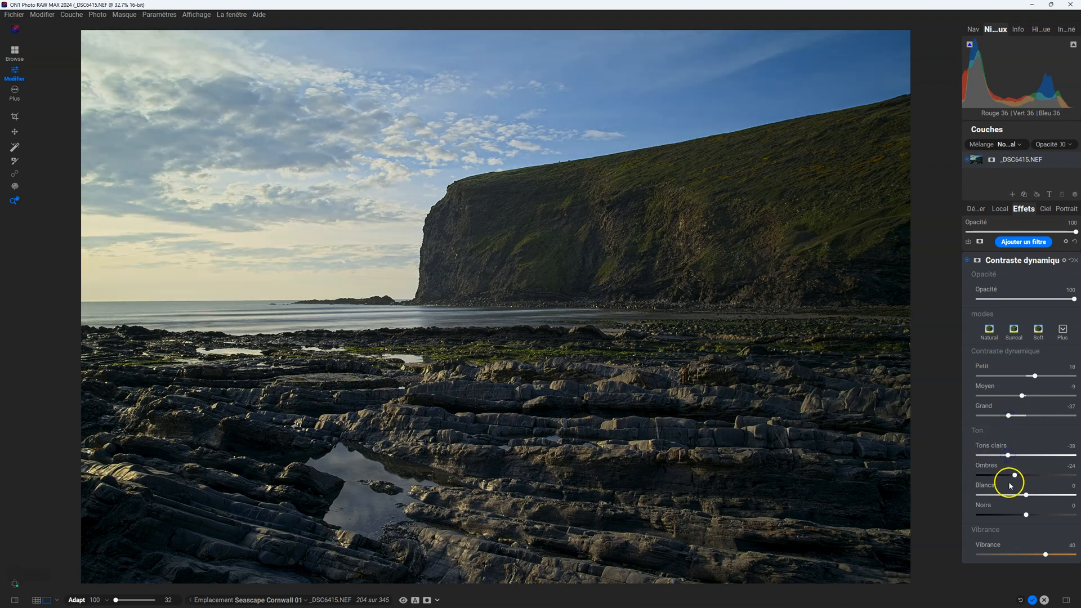
double_click(1008, 416)
Save the current Contraste dynamique settings as a new style named eddy02 and check it in the style list
click(1062, 330)
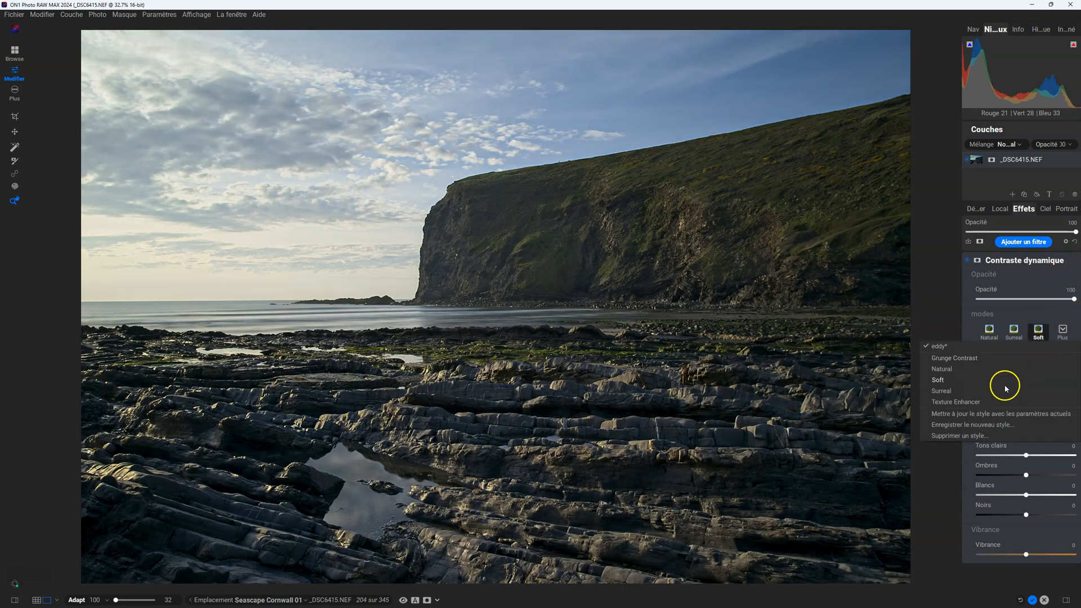
click(969, 424)
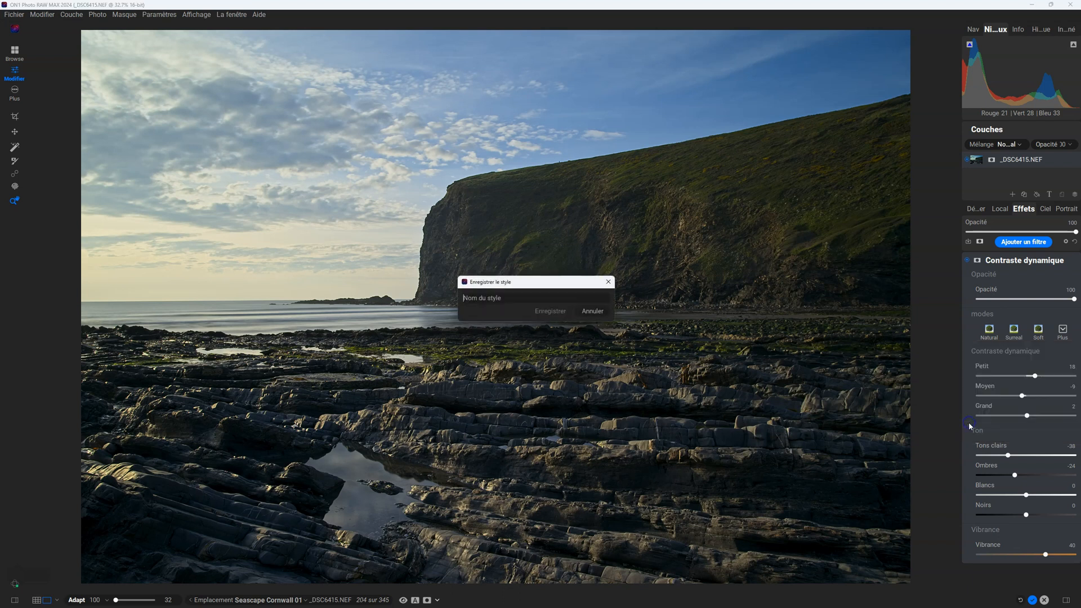
text(eddy02)
click(539, 311)
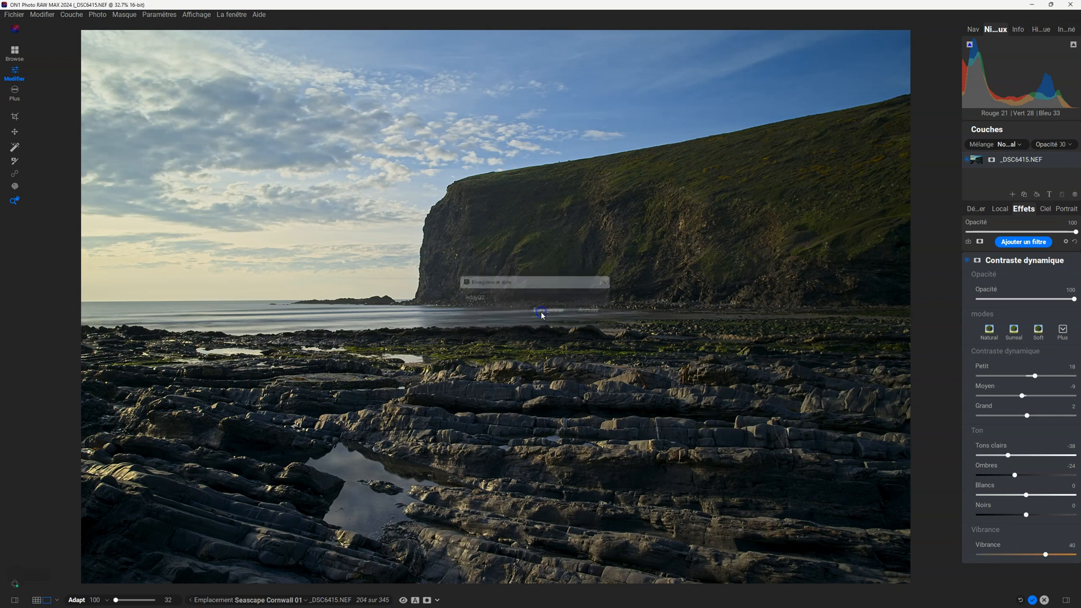
click(1062, 328)
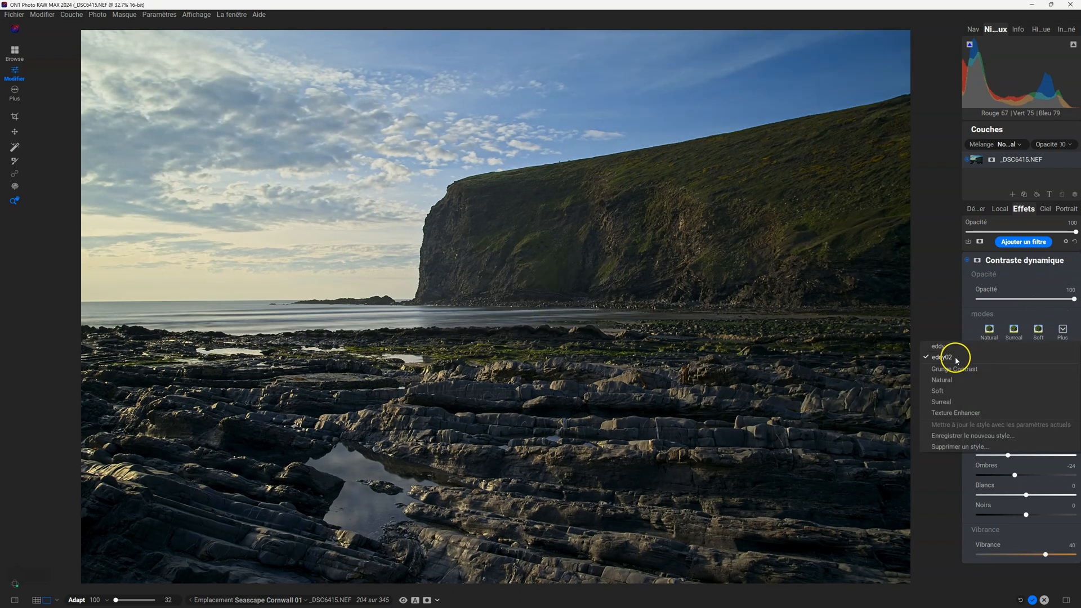
click(964, 281)
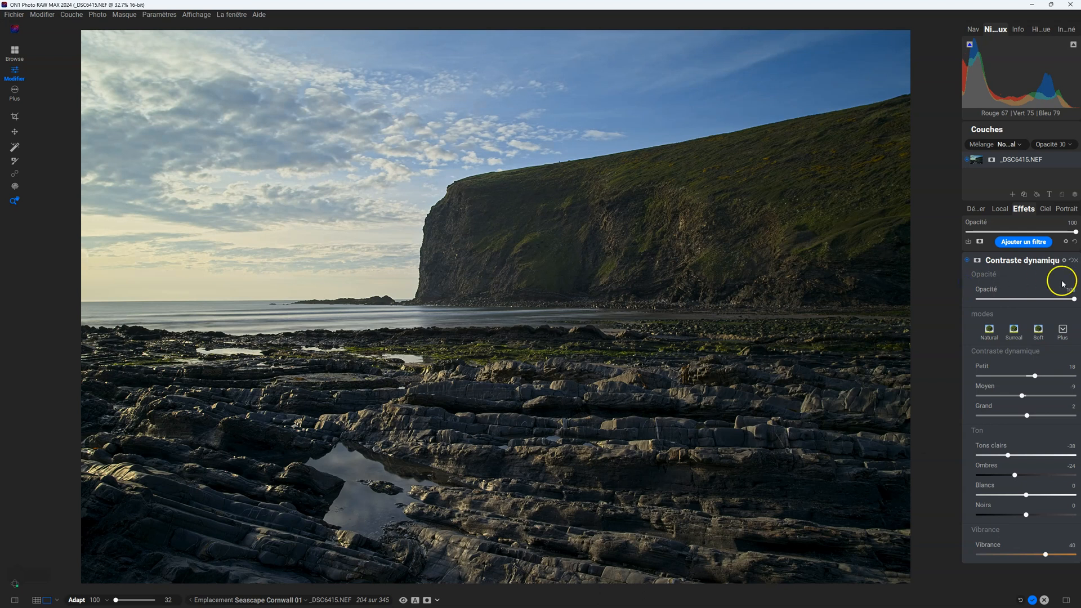
Look through the blending modes in the Contraste dynamique filter's properties, keep Normal and close the properties
click(1065, 261)
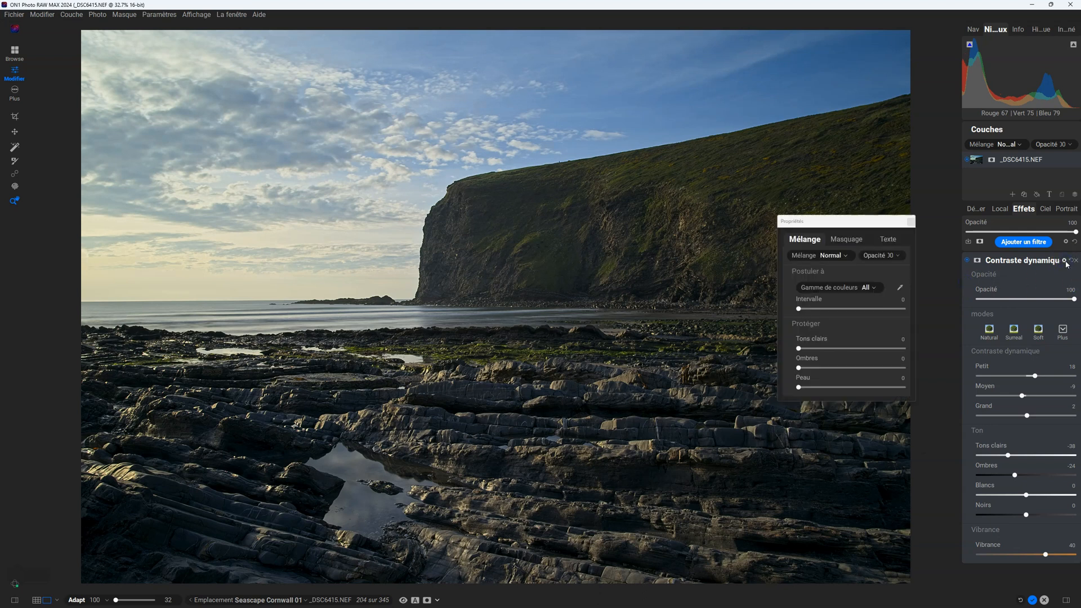
click(1062, 263)
click(841, 256)
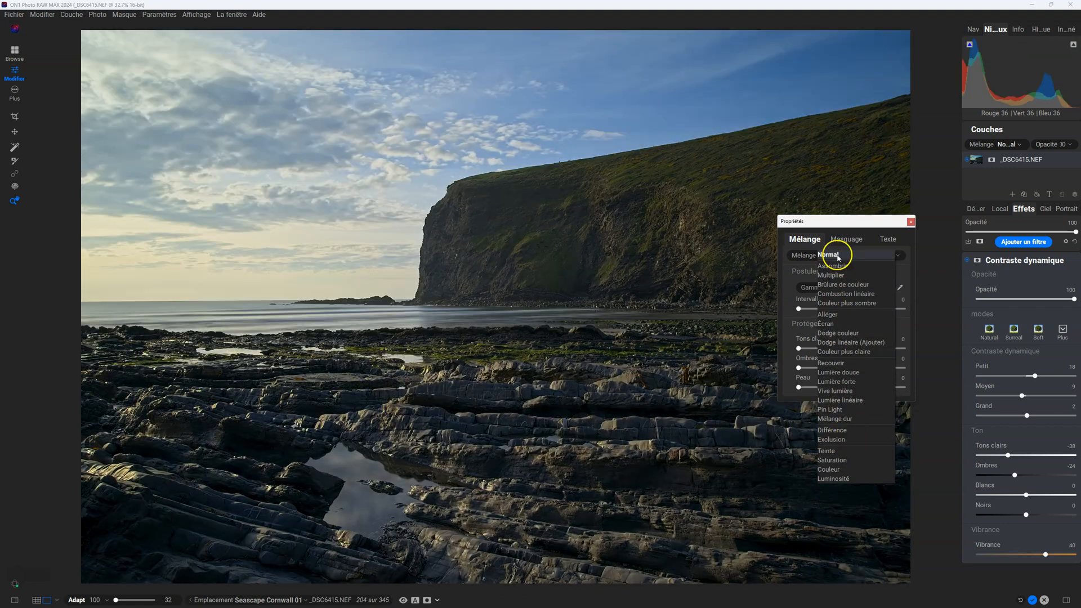
click(838, 258)
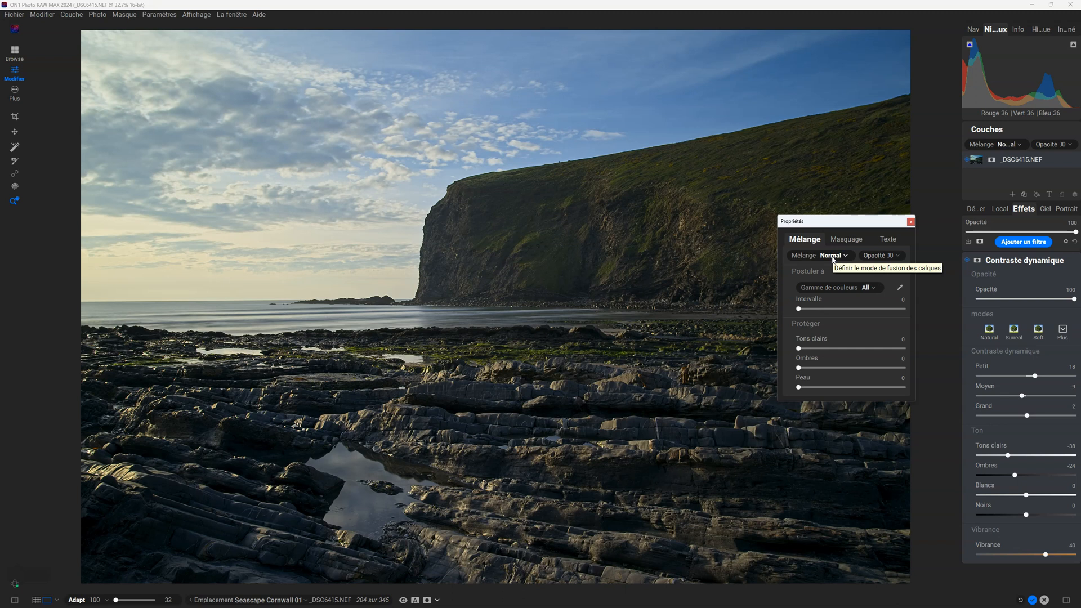
click(912, 223)
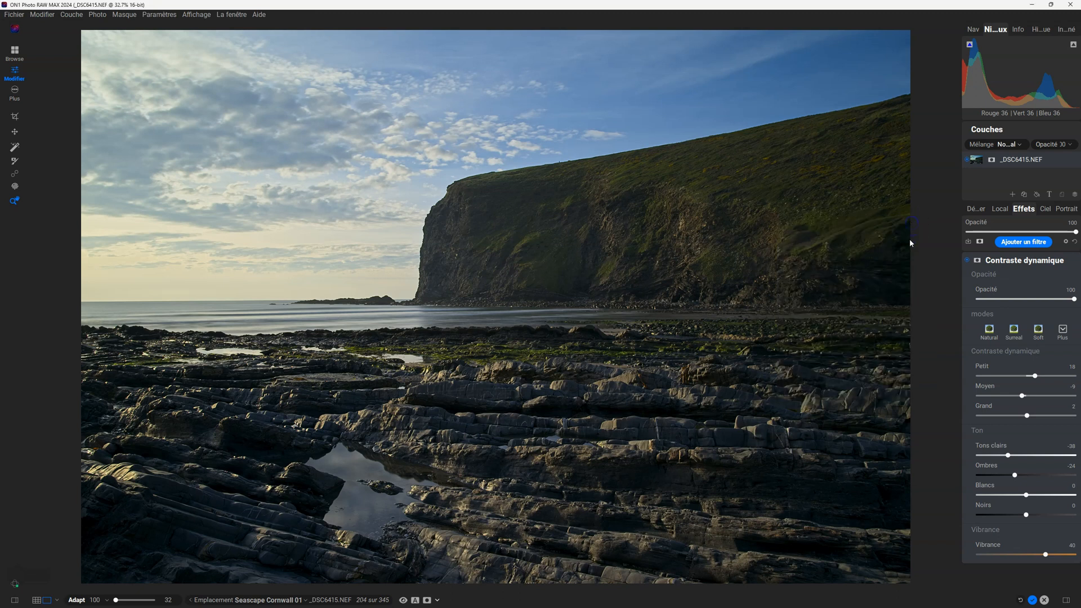
Add a Courbes filter and move it below the Contraste dynamique filter
click(980, 264)
click(1019, 263)
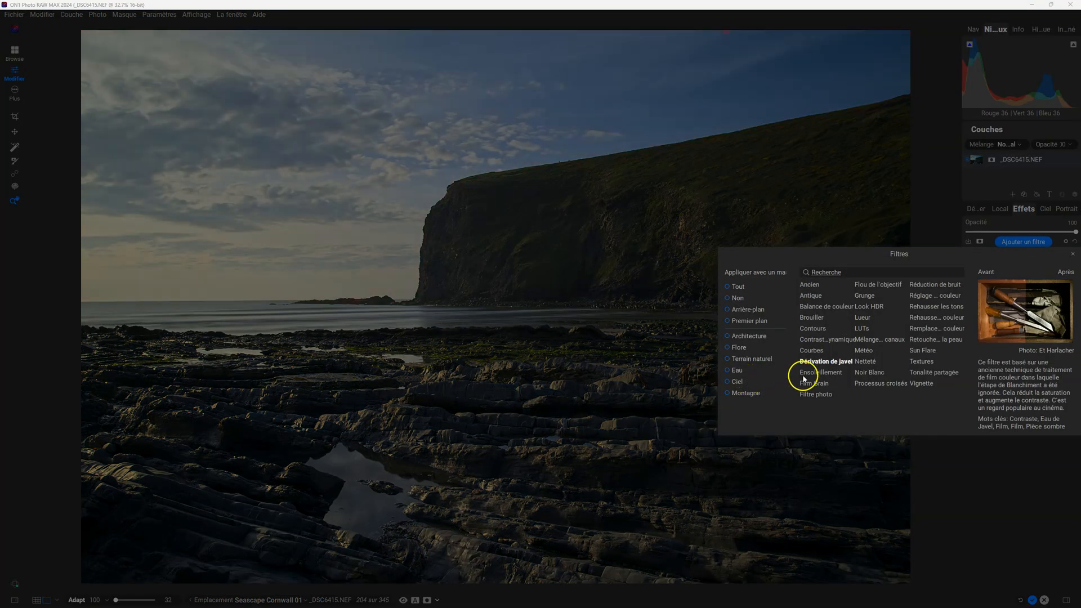
click(805, 352)
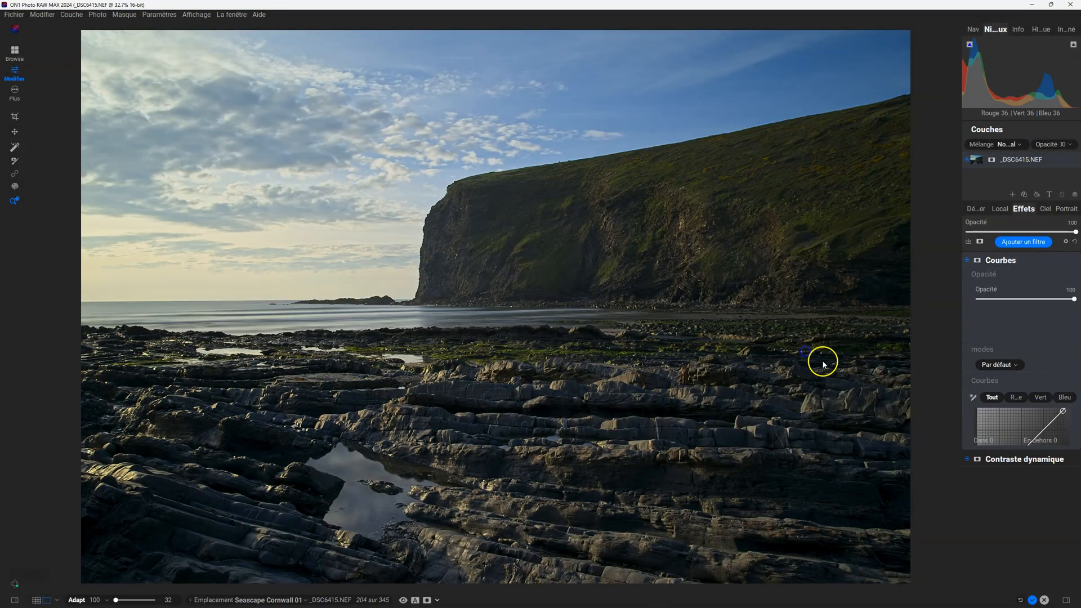
click(1001, 262)
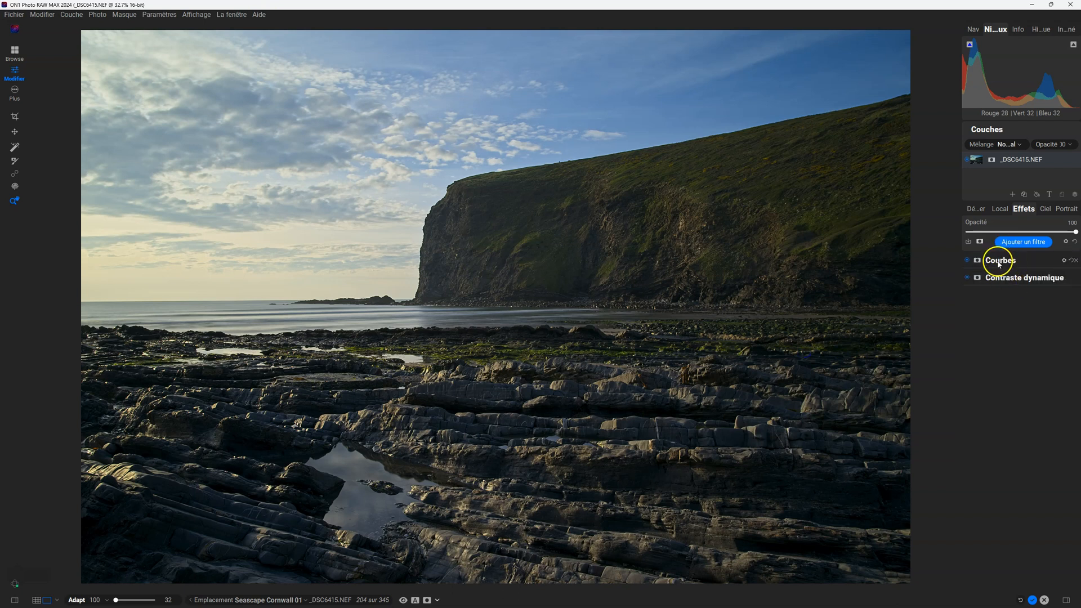
drag(997, 285, 997, 288)
Rename the Courbes filter as eau and delete it from the effects
double_click(1006, 278)
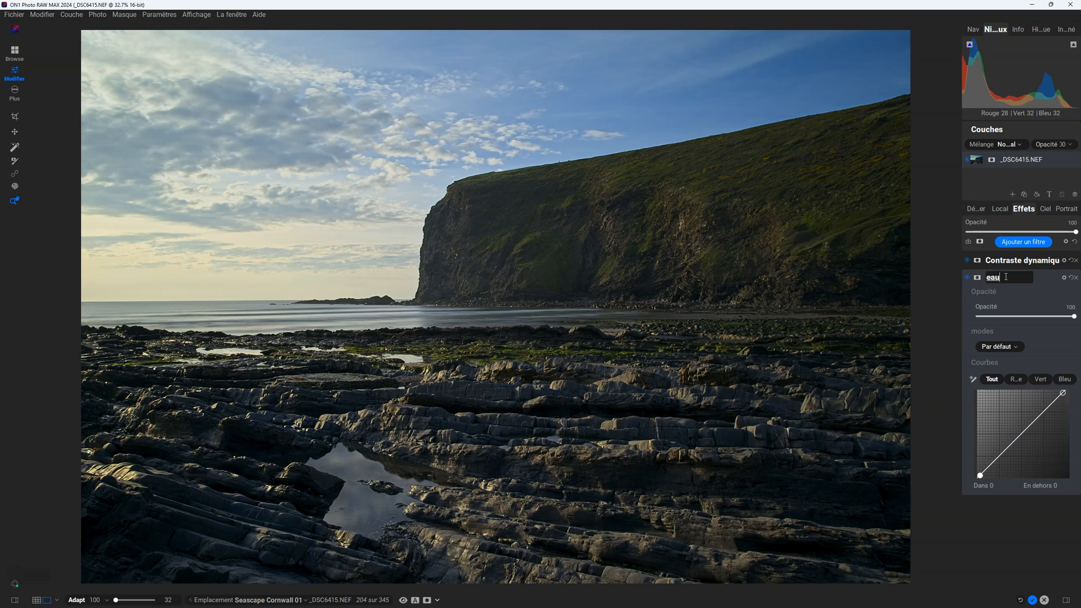
key(Return)
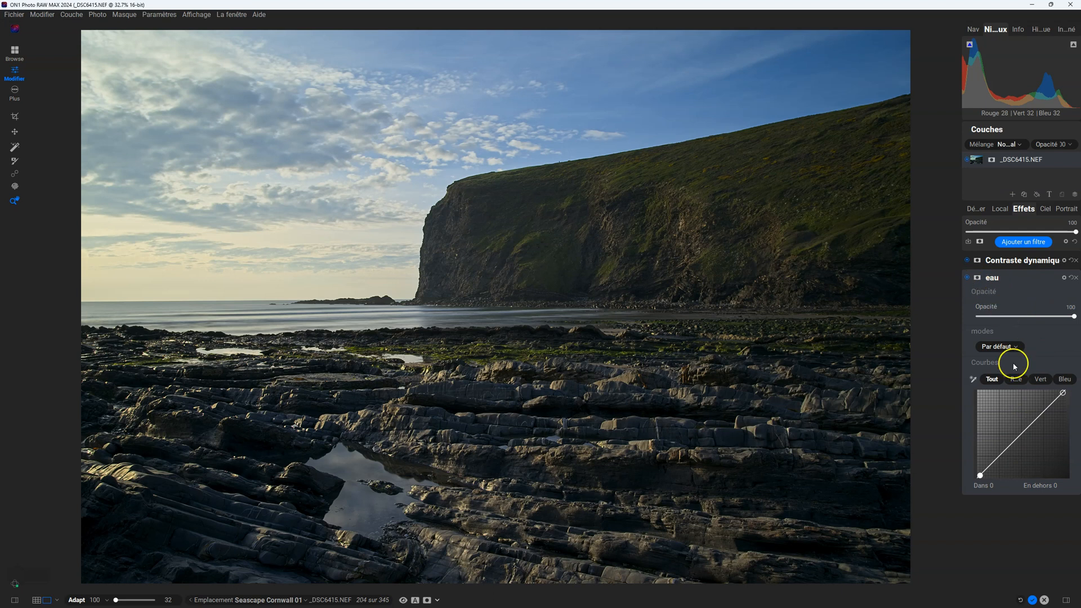
click(992, 279)
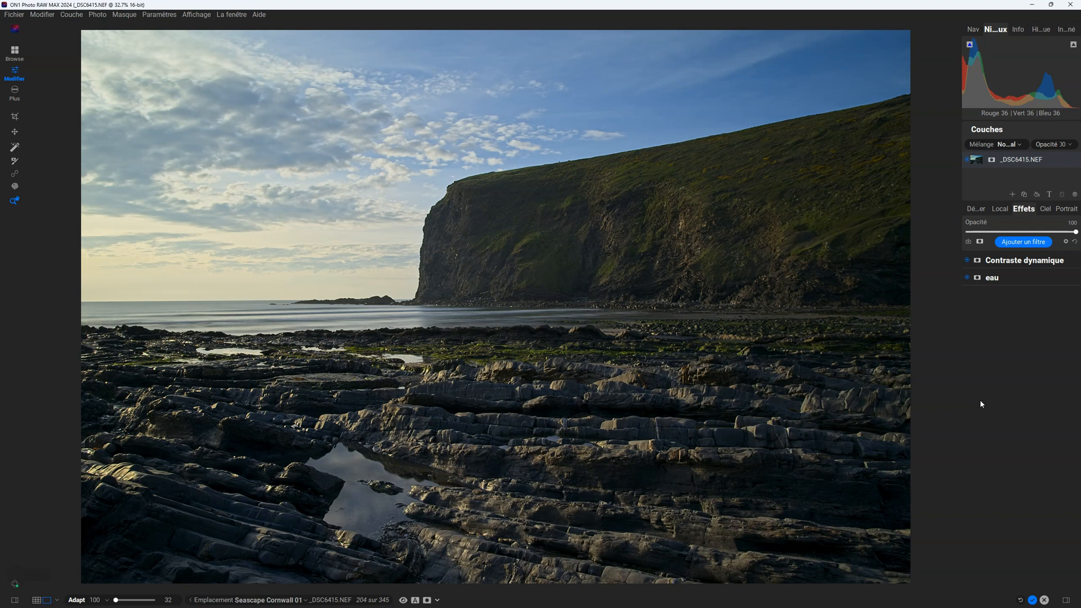
mouse_move(1041, 276)
click(1075, 277)
Expand the Contraste dynamique filter and open its masking properties
click(1002, 262)
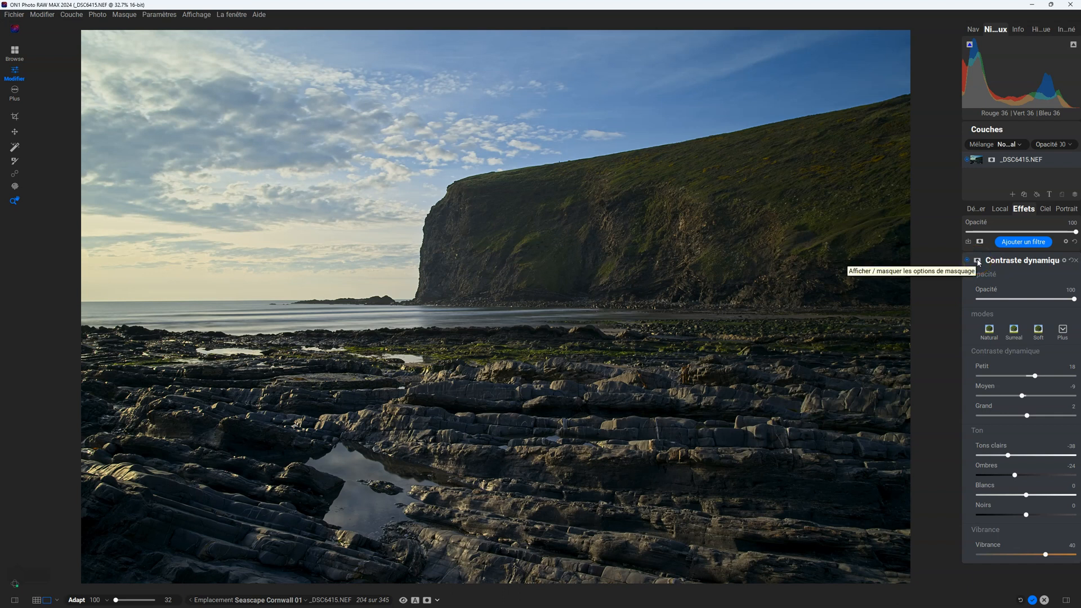
click(978, 261)
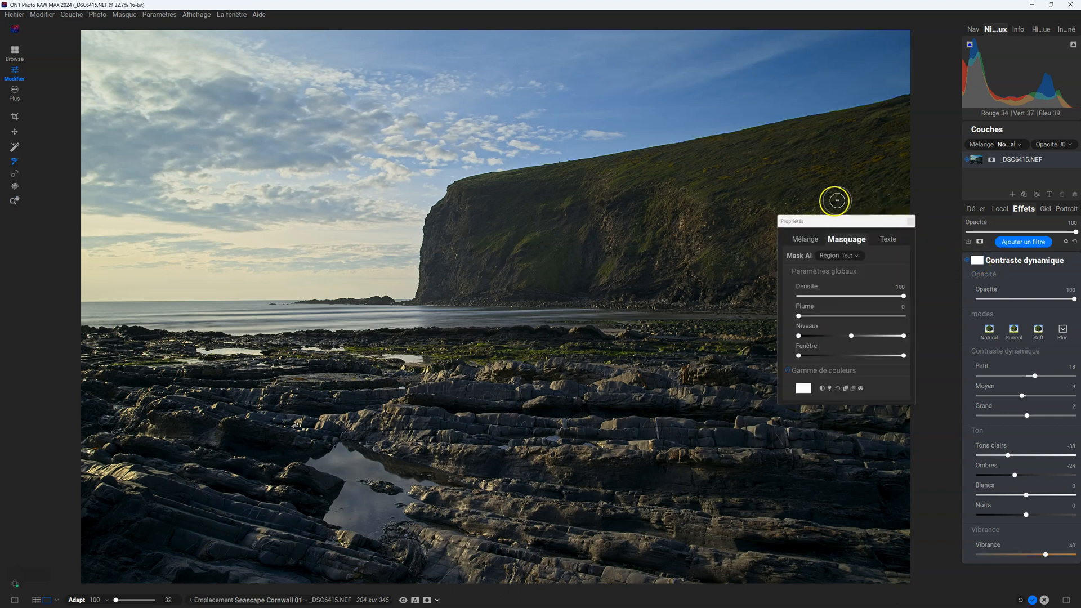
click(844, 221)
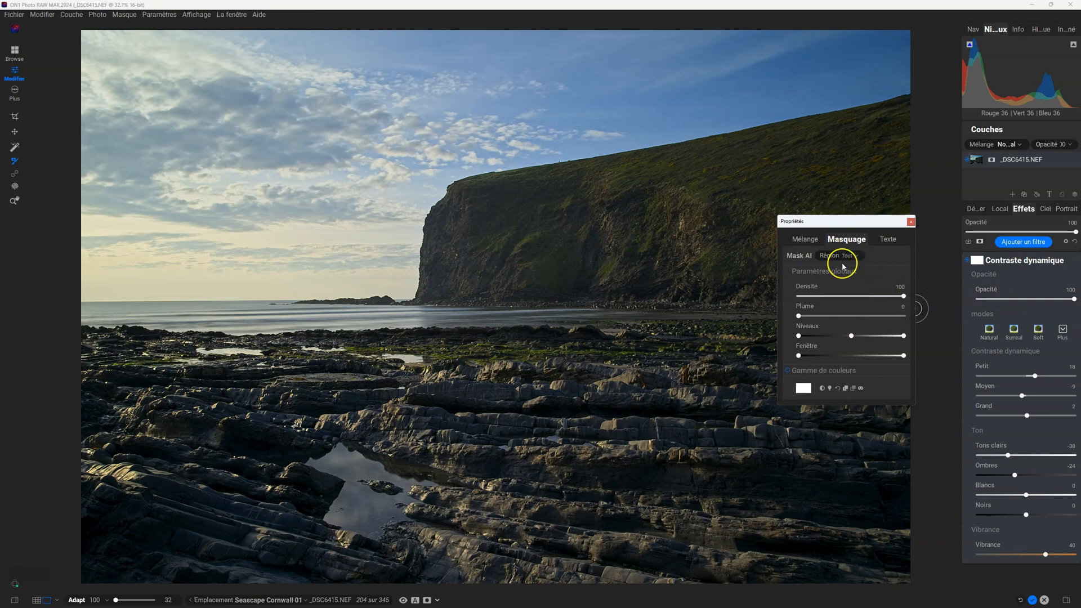
Enable the dual-screen display and move its window onto the second monitor
click(232, 14)
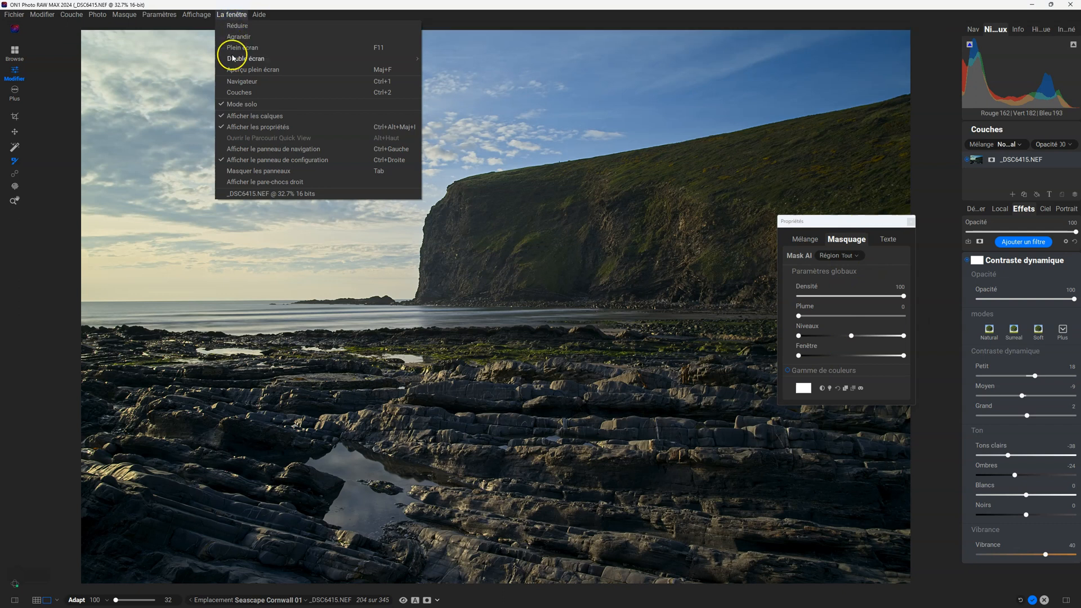
mouse_move(233, 58)
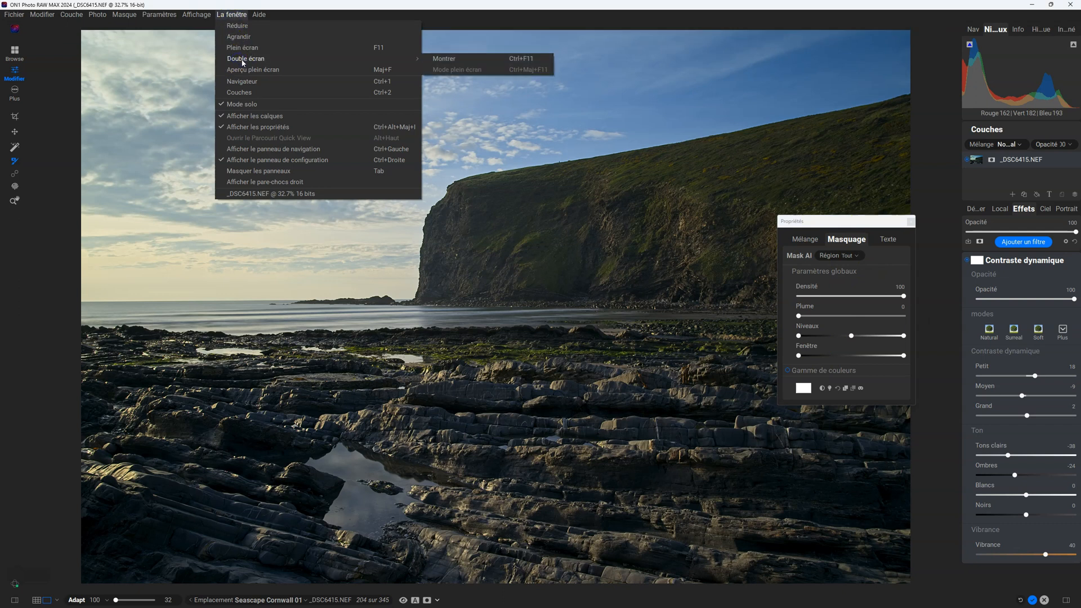
click(455, 62)
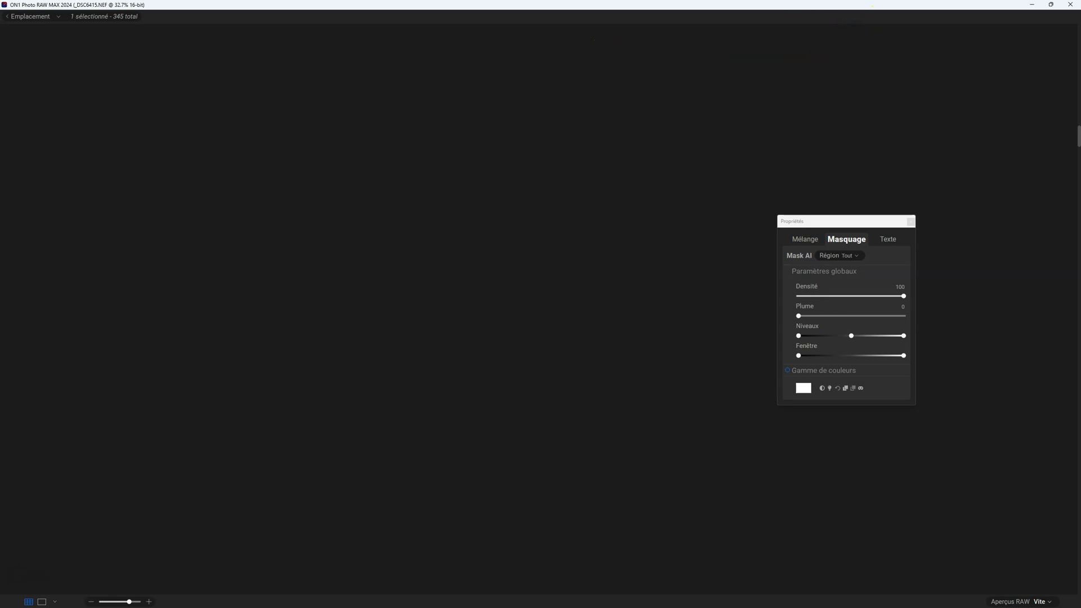
drag(768, 7, 0, 124)
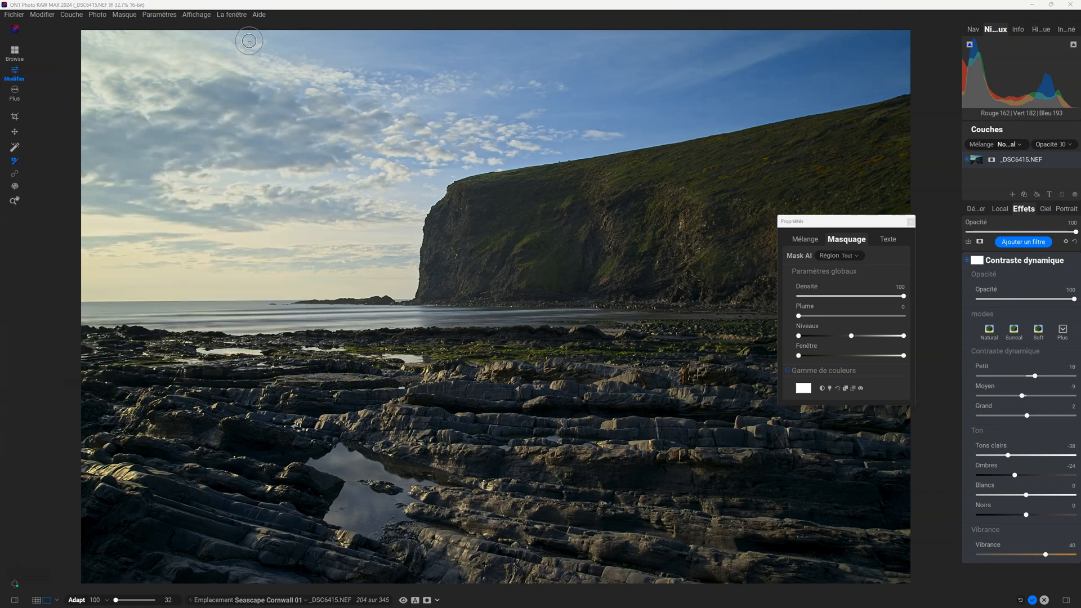
Move the masking properties window to the second monitor and bring it back over the photo
drag(856, 221, 0, 174)
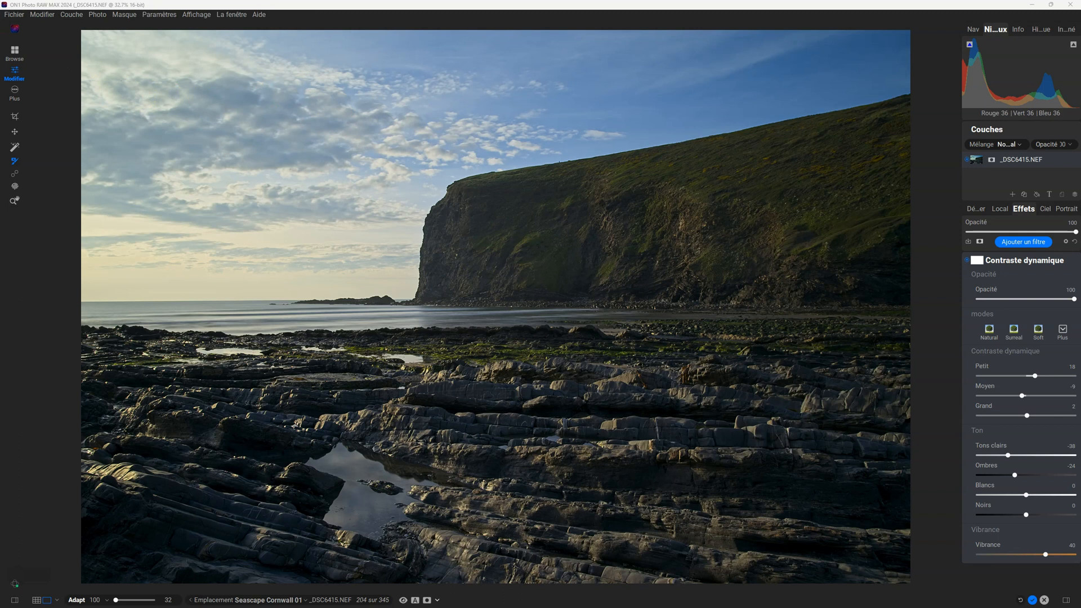
drag(0, 236, 767, 275)
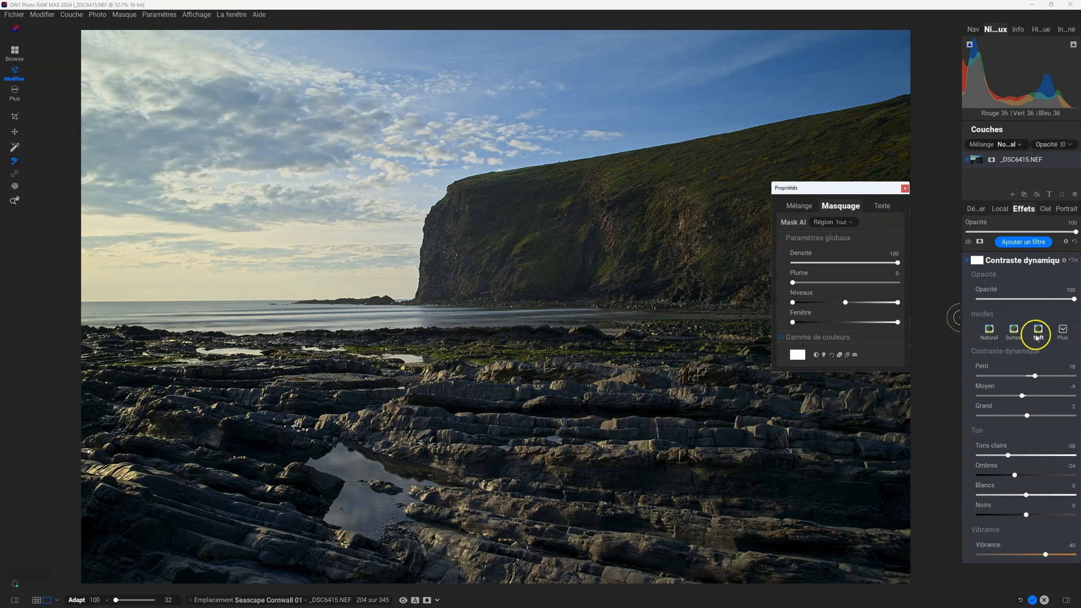
Apply the Surreal mode to the Contraste dynamique filter, keeping its opacity at 100
click(1014, 332)
click(1014, 332)
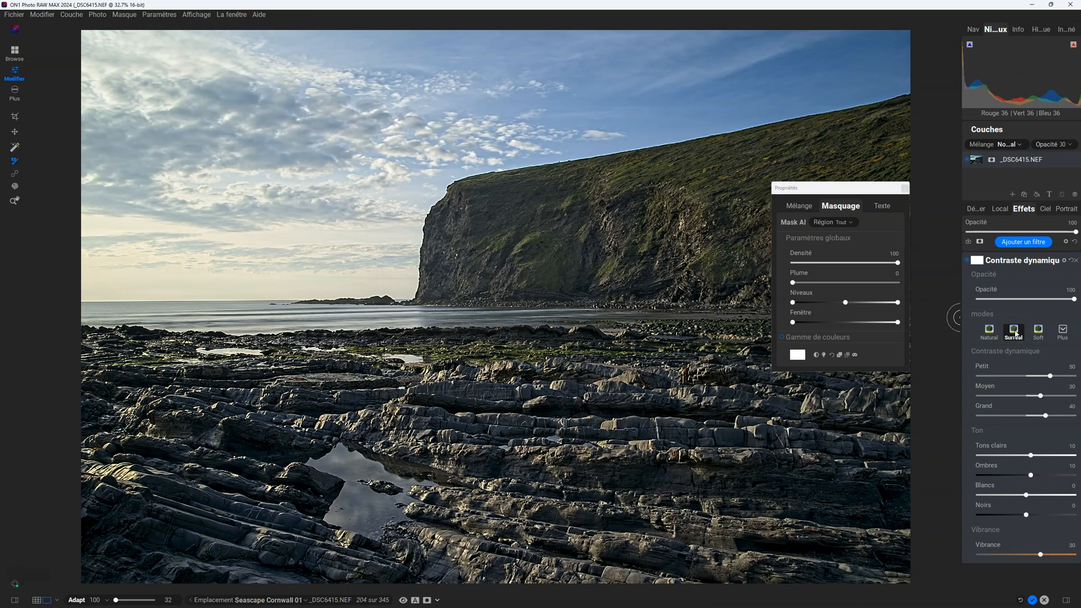
drag(1078, 299, 1078, 300)
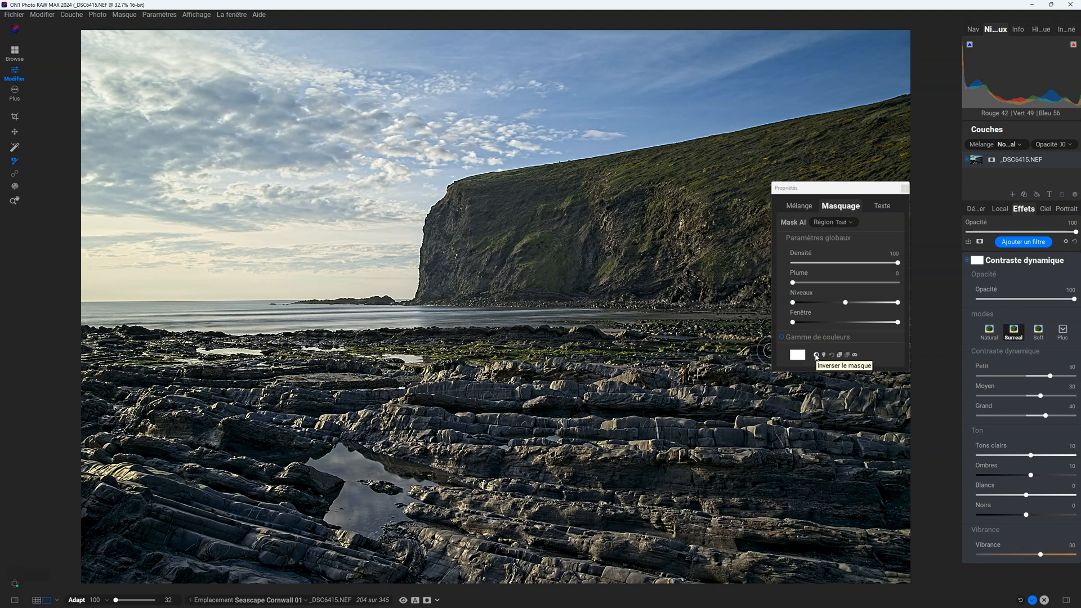
click(848, 356)
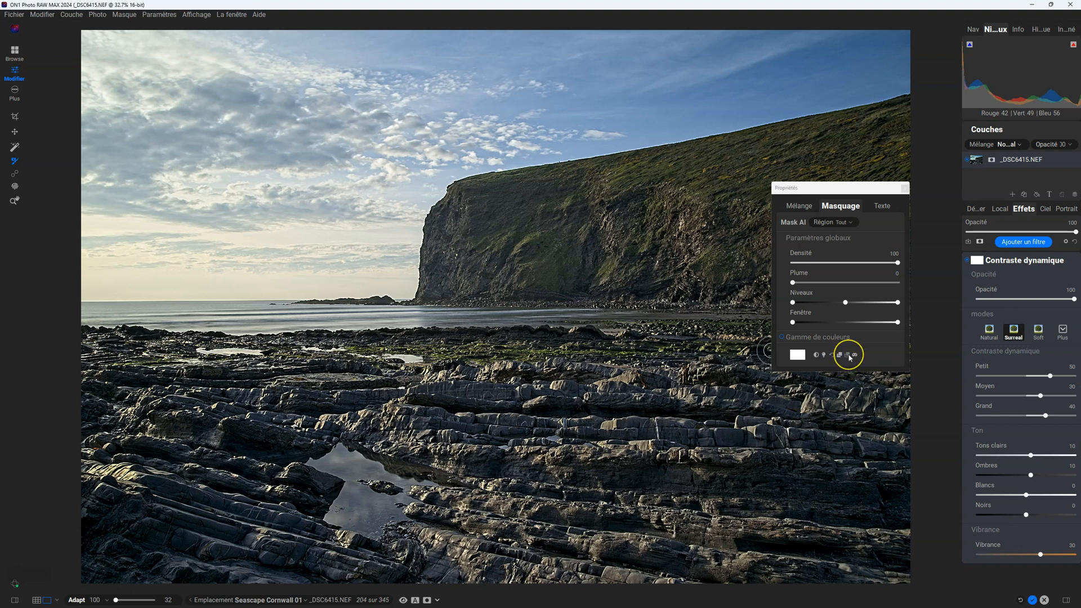
click(843, 358)
click(840, 357)
click(847, 358)
Switch the Contraste dynamique mask view on and off repeatedly to examine the mask, ending on the photo
click(855, 355)
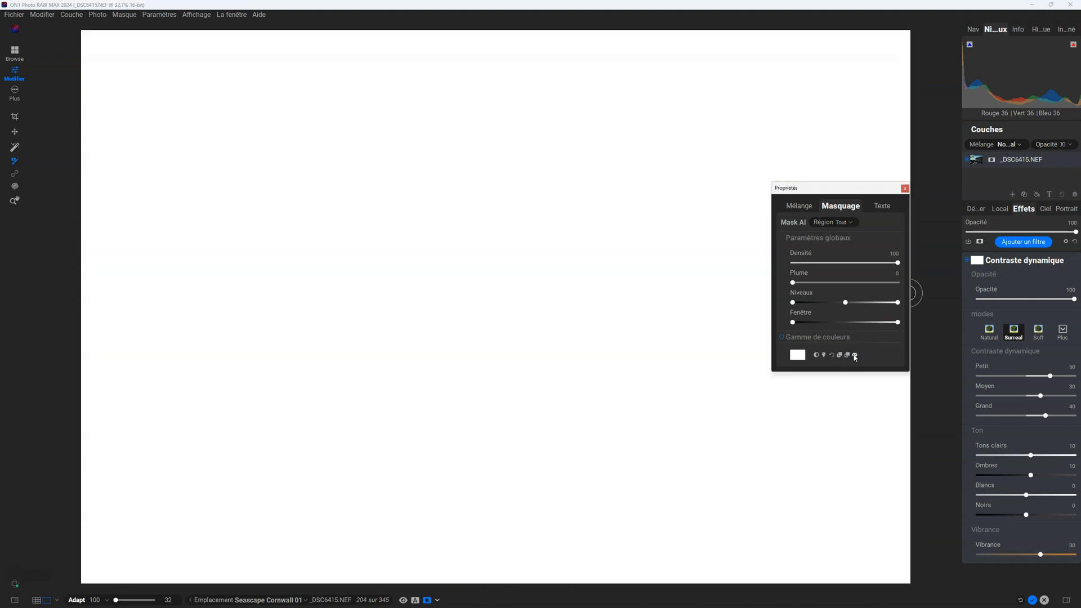
click(855, 356)
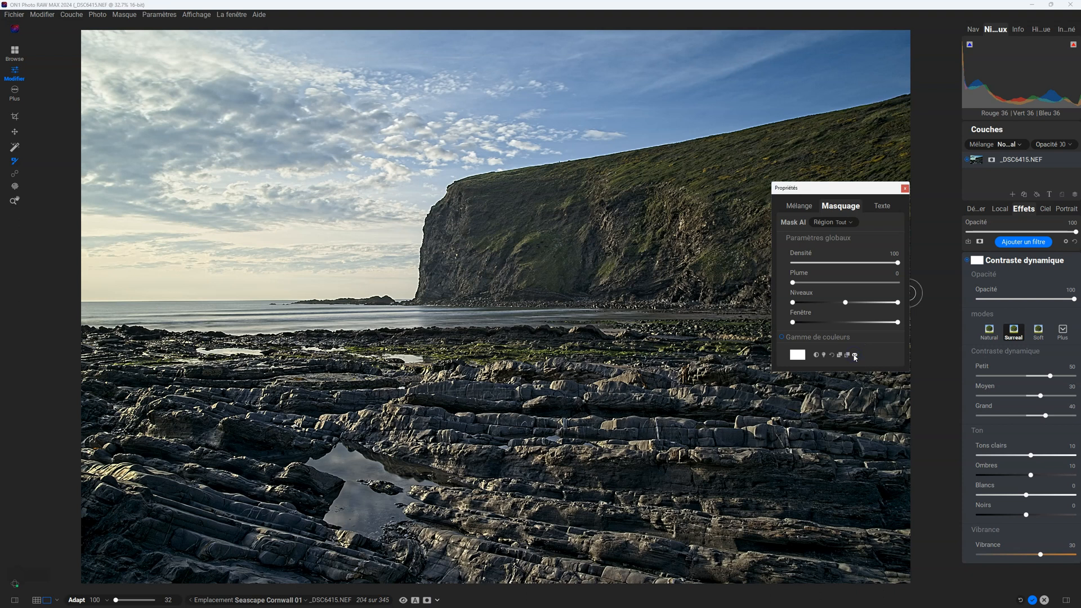
click(855, 356)
click(856, 356)
click(856, 356)
click(856, 356)
click(426, 600)
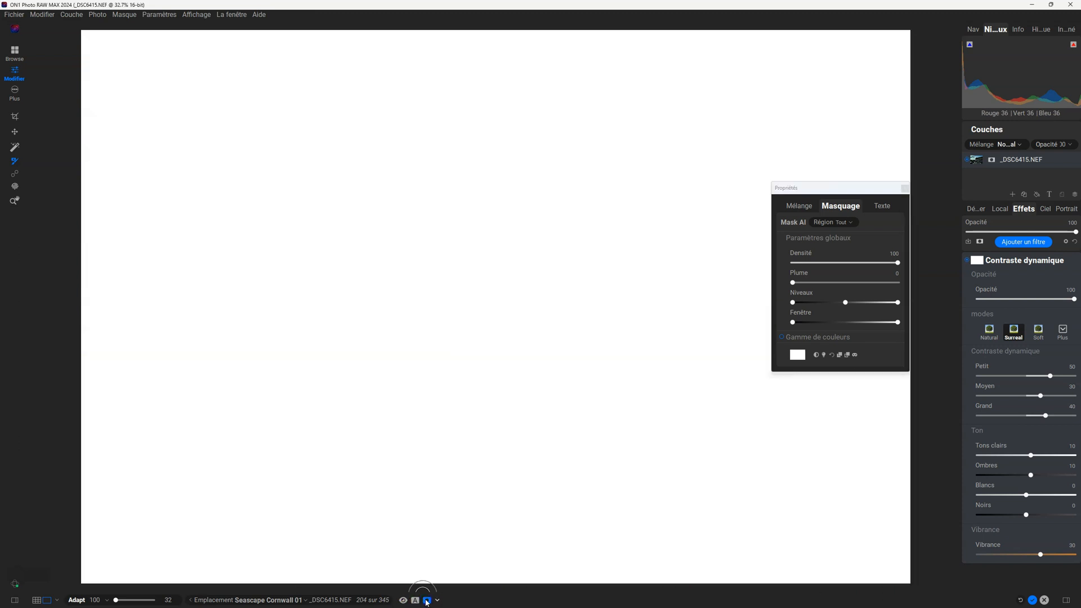
click(426, 600)
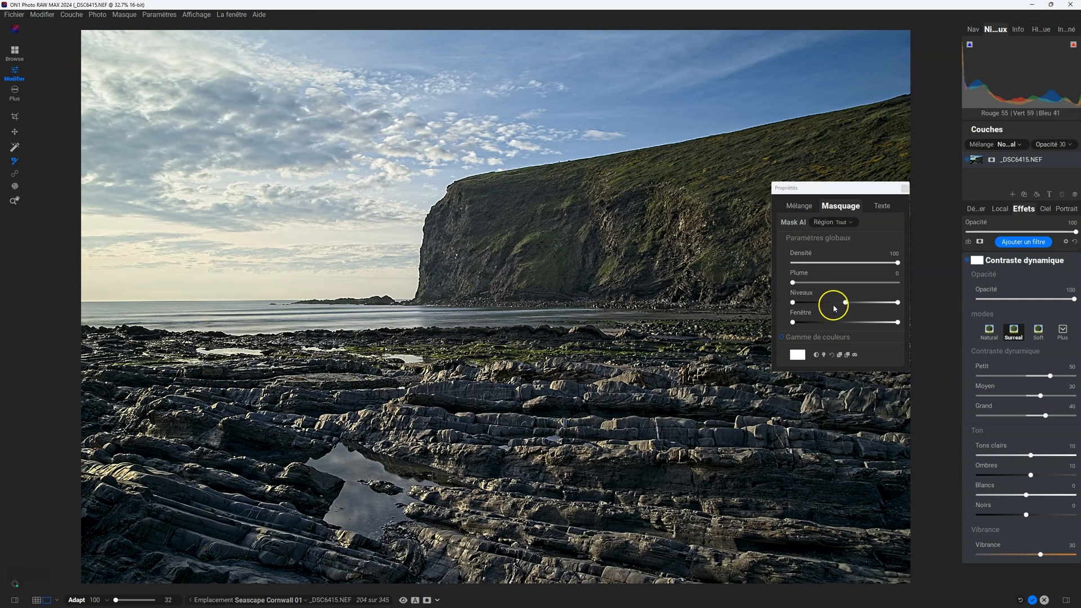
Invert the Contraste dynamique filter's mask to black
click(817, 355)
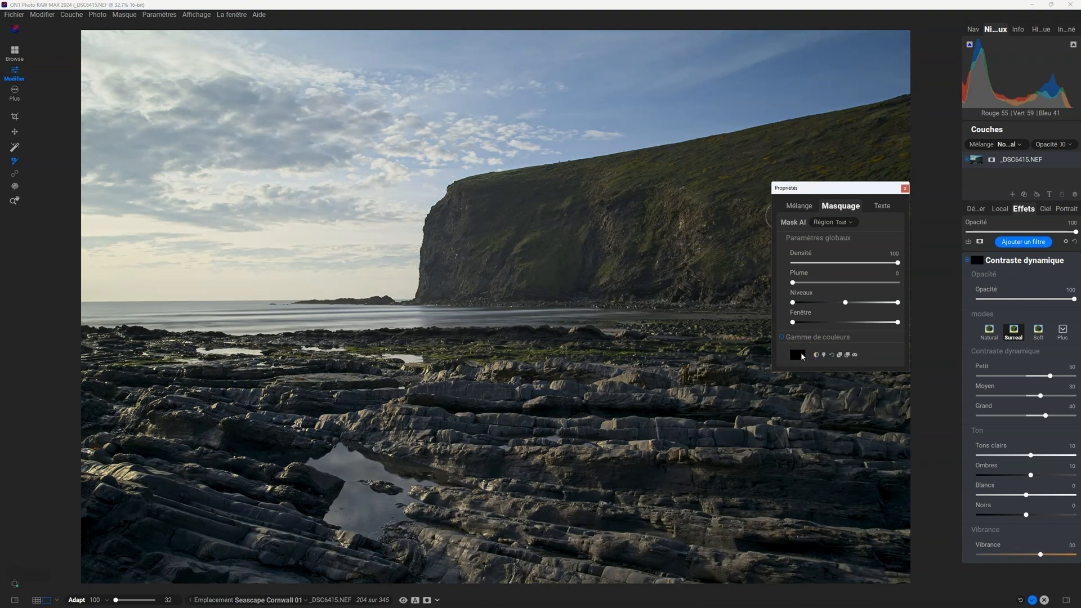
View the black mask, return to the photo, and invert the Contraste dynamique mask back and forth, ending on white
click(855, 355)
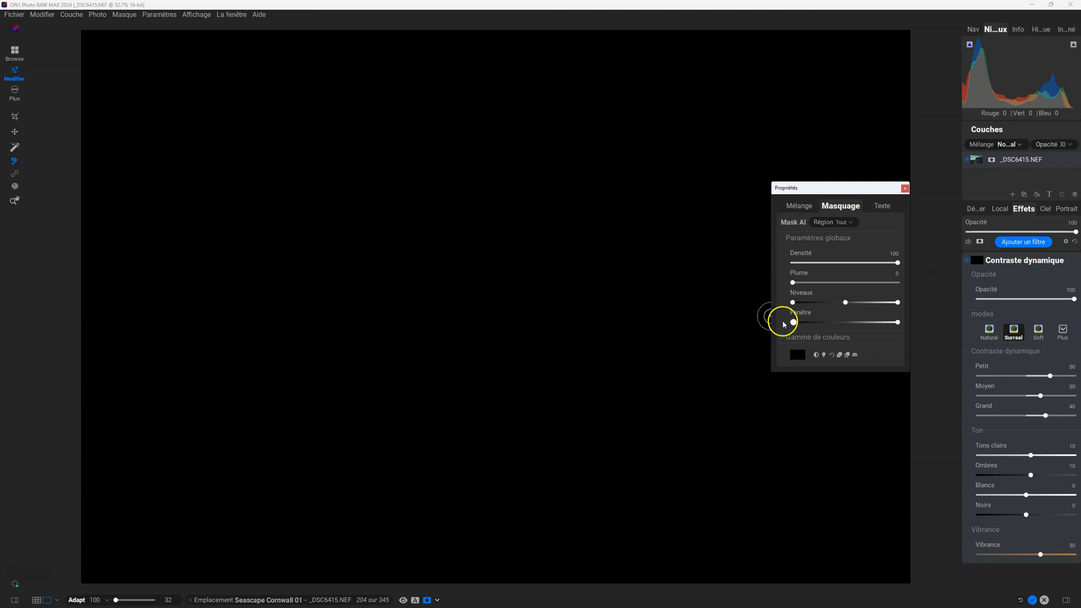
click(855, 355)
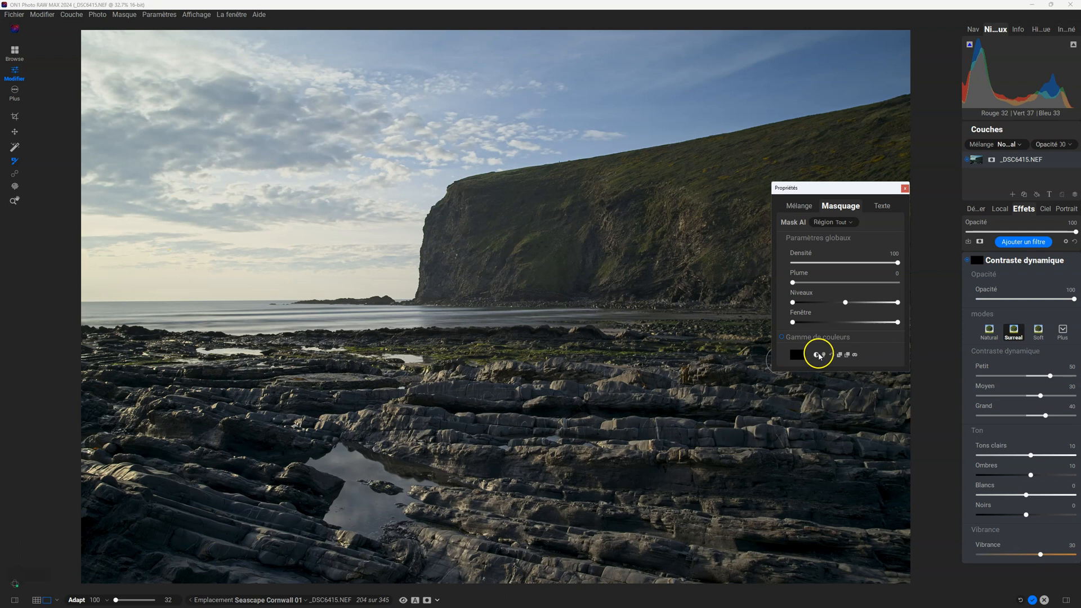
click(817, 355)
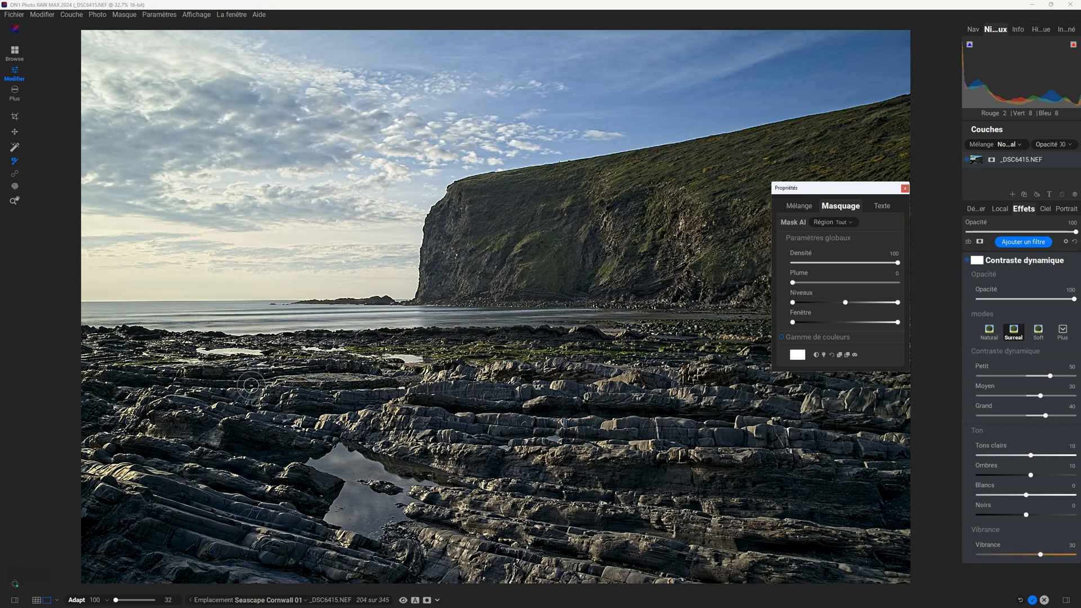
click(816, 355)
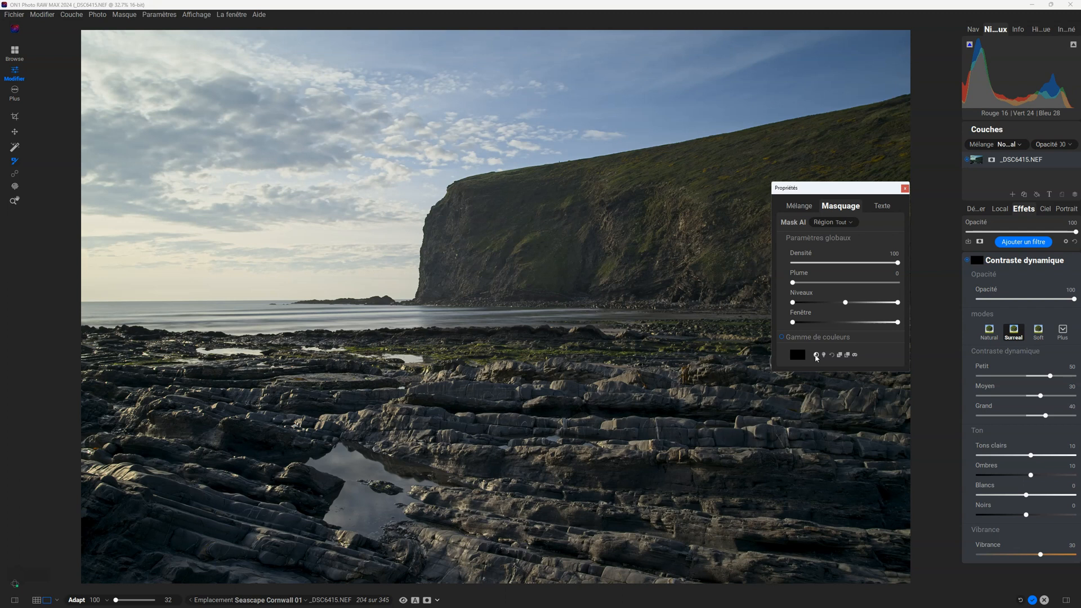
click(802, 357)
click(818, 356)
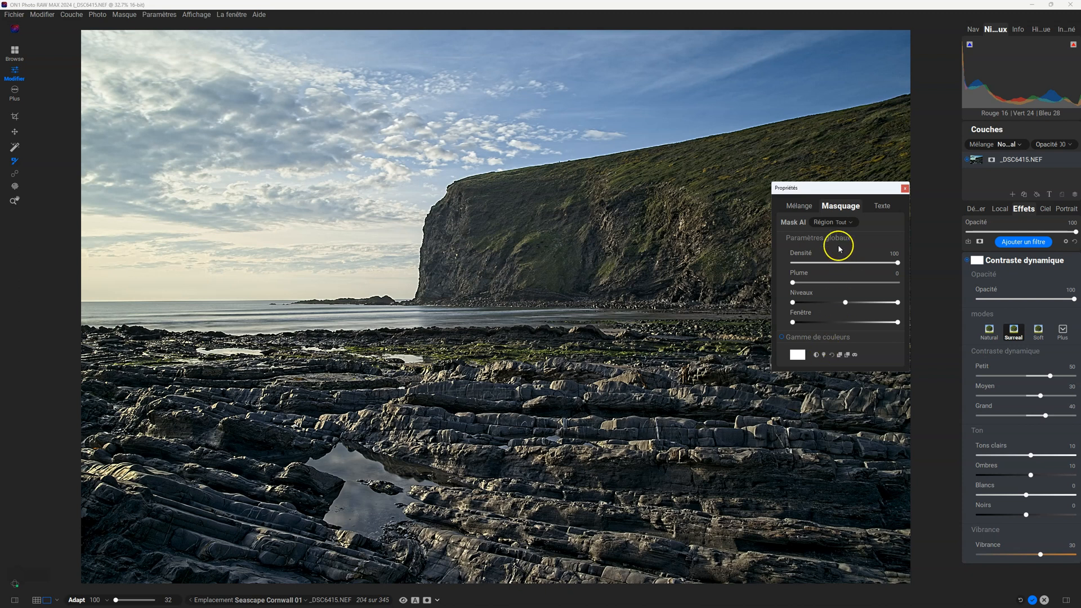
Preview the areas of the AI mask regions Terrain naturel, Flore and Architecture on the photo, leaving the region at Tout
click(844, 224)
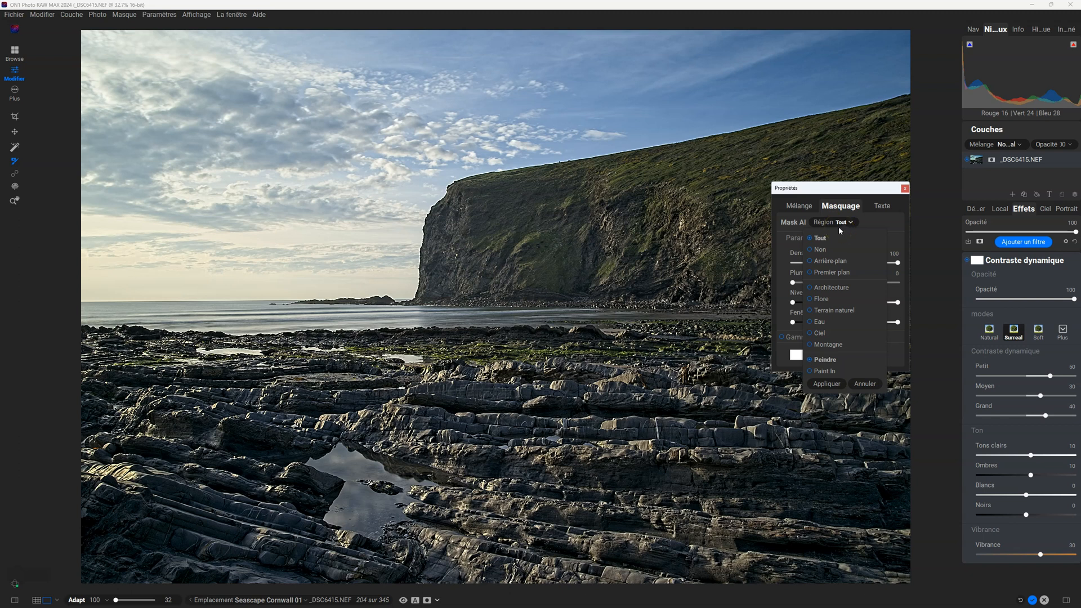
mouse_move(809, 288)
click(810, 310)
click(809, 298)
click(810, 289)
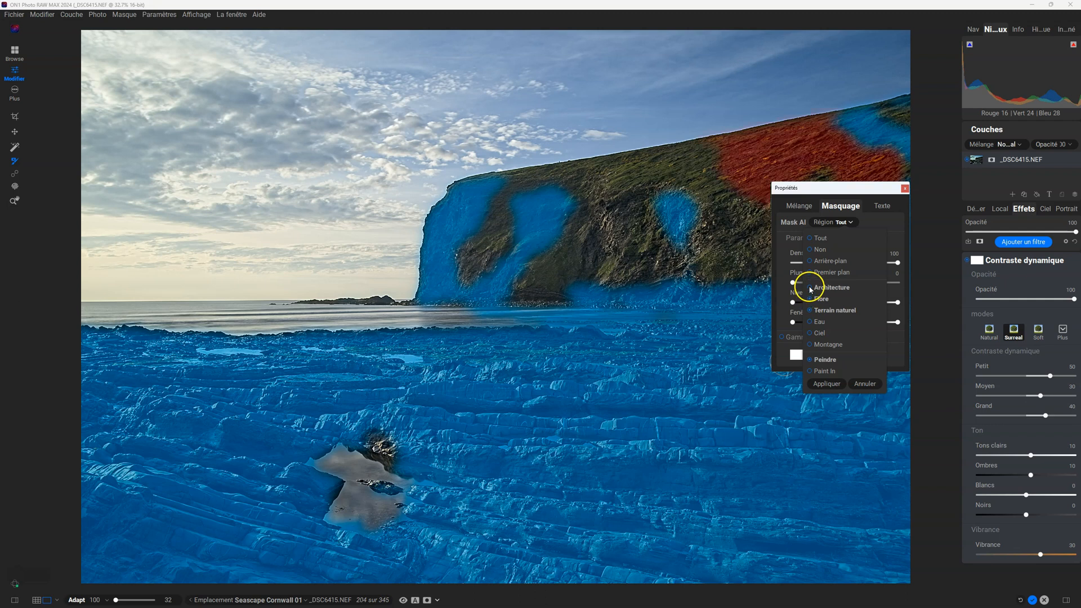
click(810, 299)
click(811, 312)
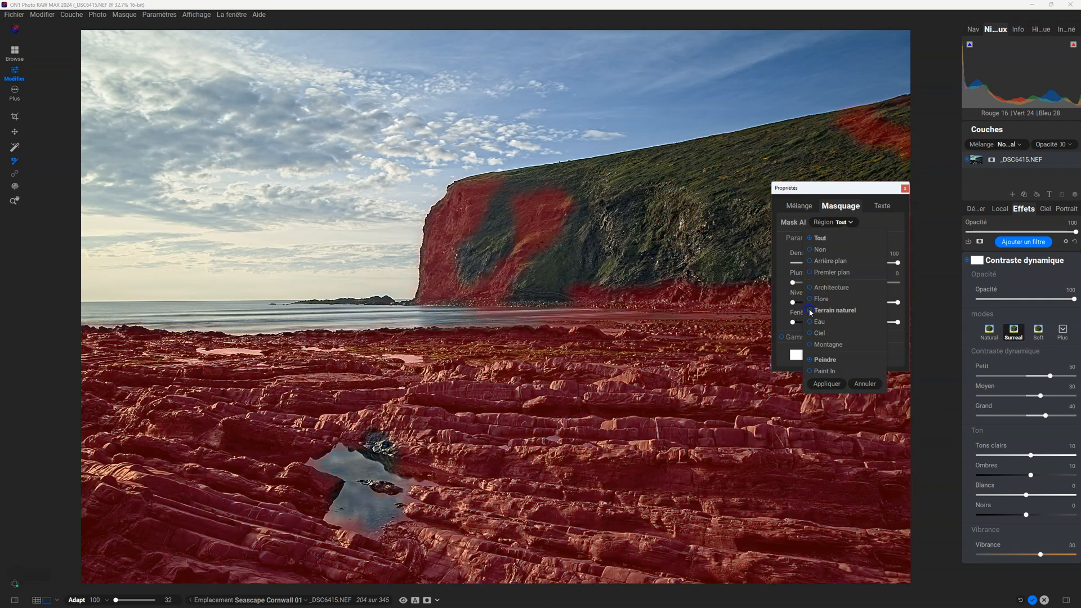
Select the Montagne, Terrain naturel, Flore and Architecture AI regions and apply them to the Contraste dynamique mask with Paint In
click(809, 345)
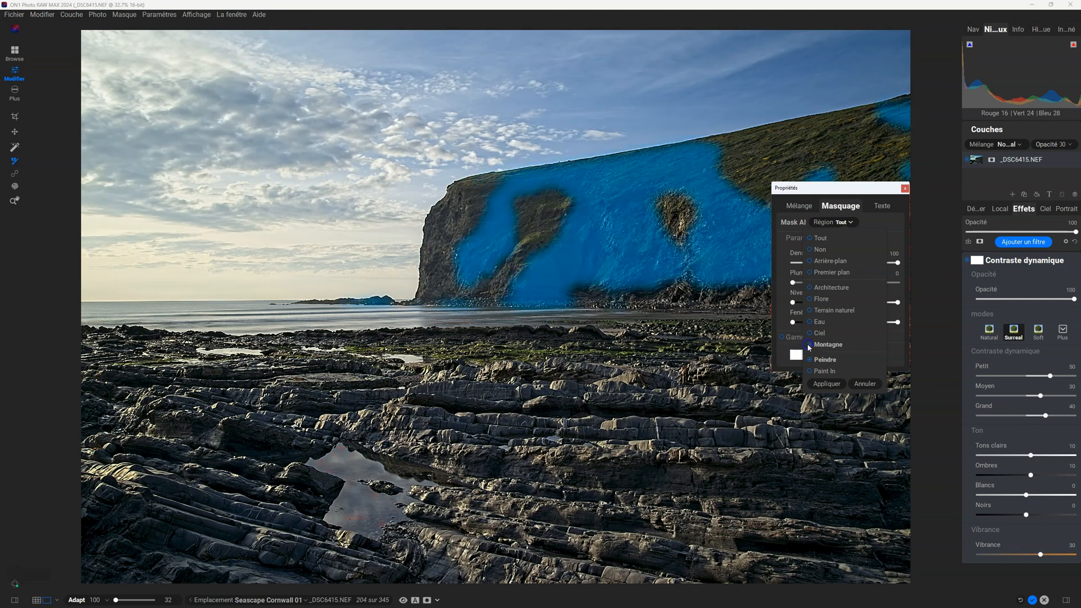
click(809, 311)
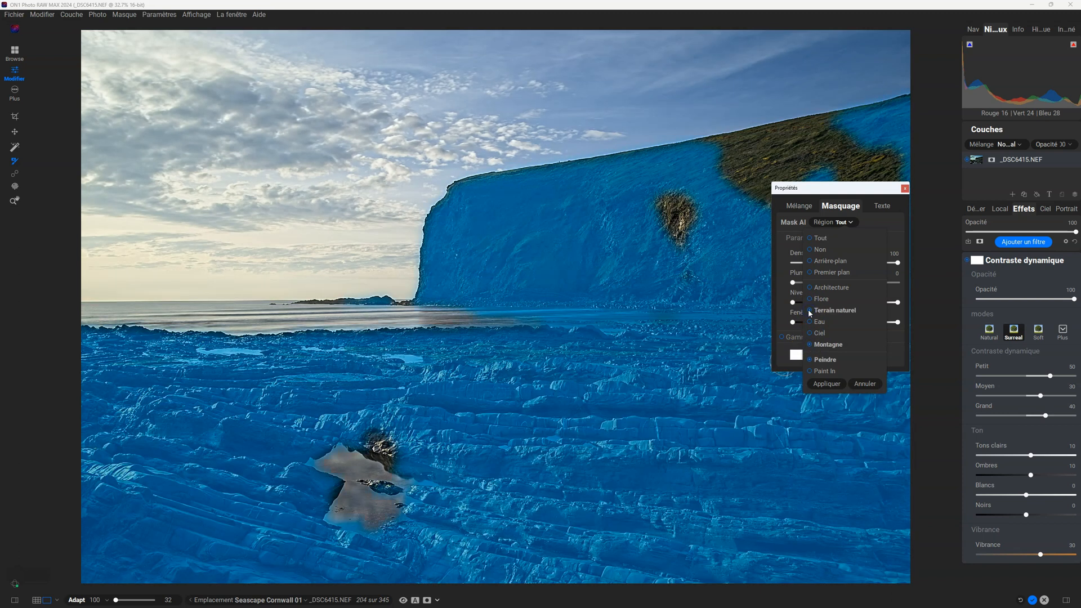
click(810, 300)
click(812, 288)
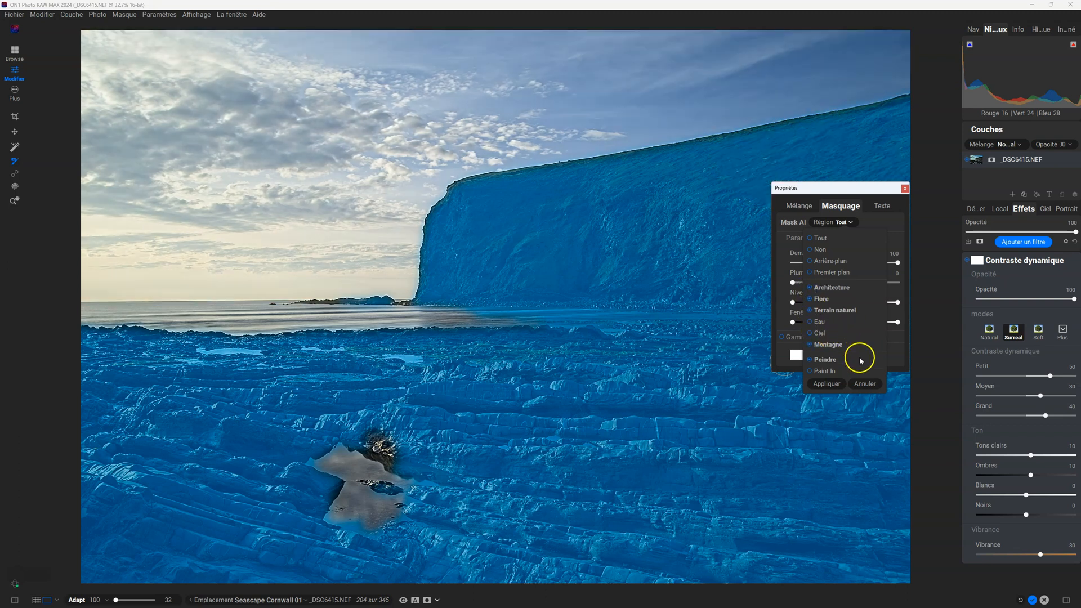
click(819, 371)
click(826, 384)
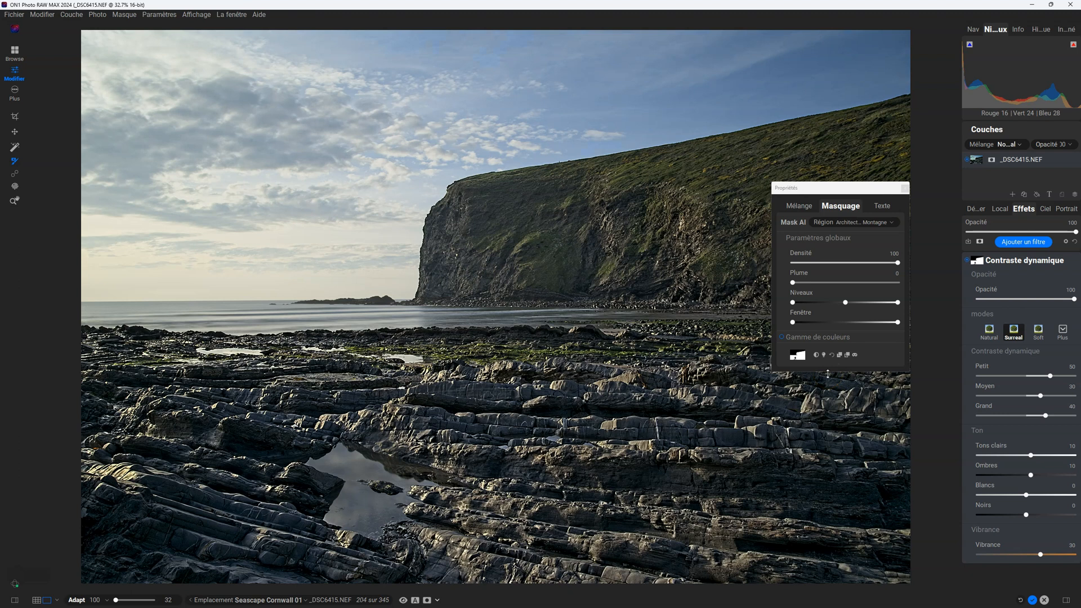
Alternate repeatedly between the mask view and the photo to examine the AI region mask along the cliff, shore and rock pool
click(799, 357)
click(799, 358)
click(799, 357)
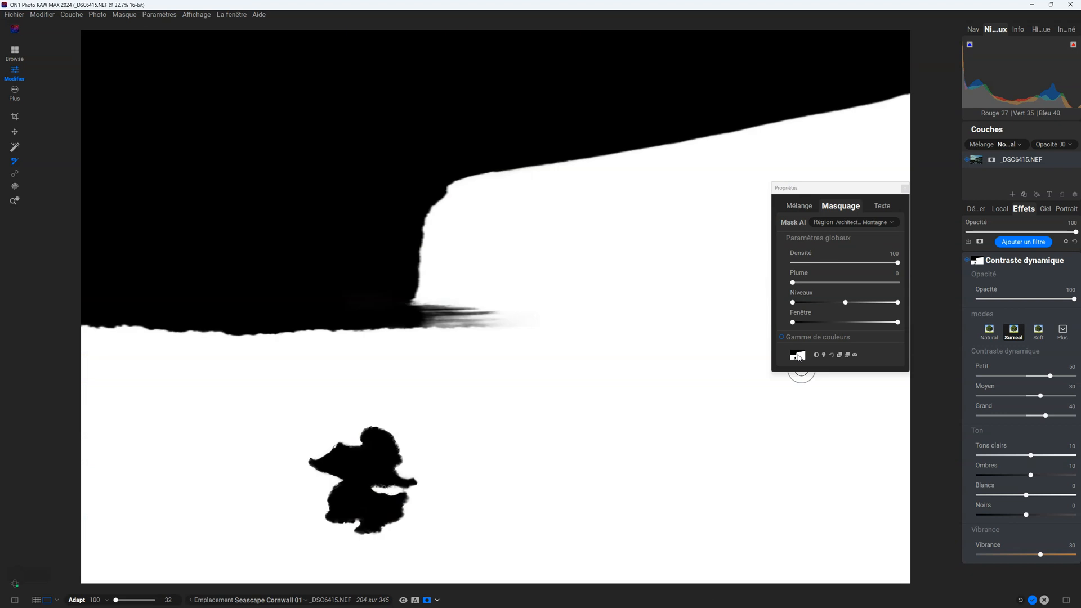
key(o)
key(o)
key(o)
key(o)
key(o)
key(o)
key(o)
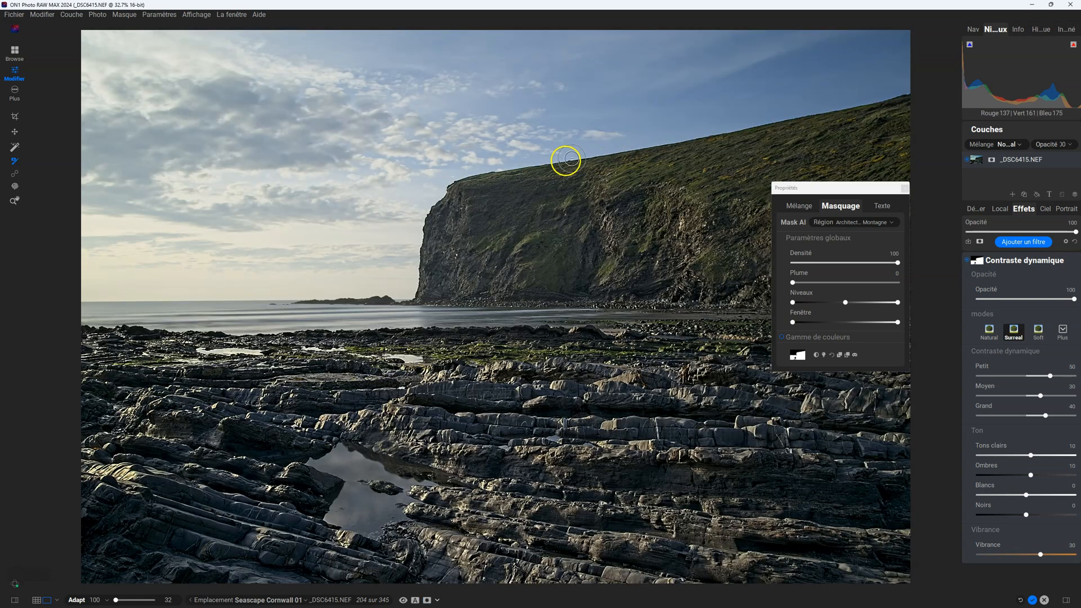
key(o)
key(o)
key(o)
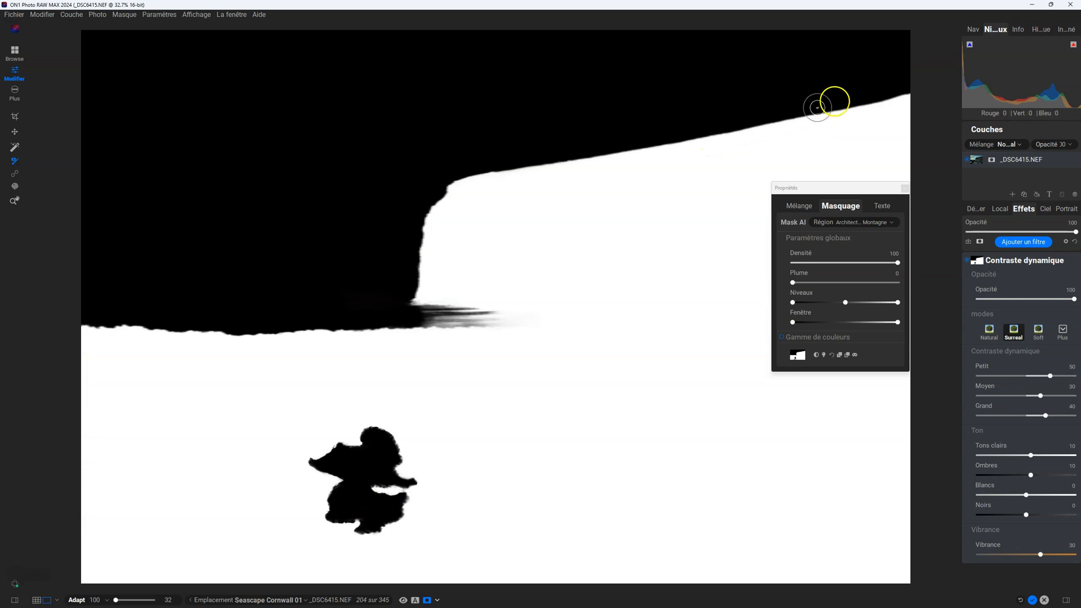
key(o)
key(o)
key(o)
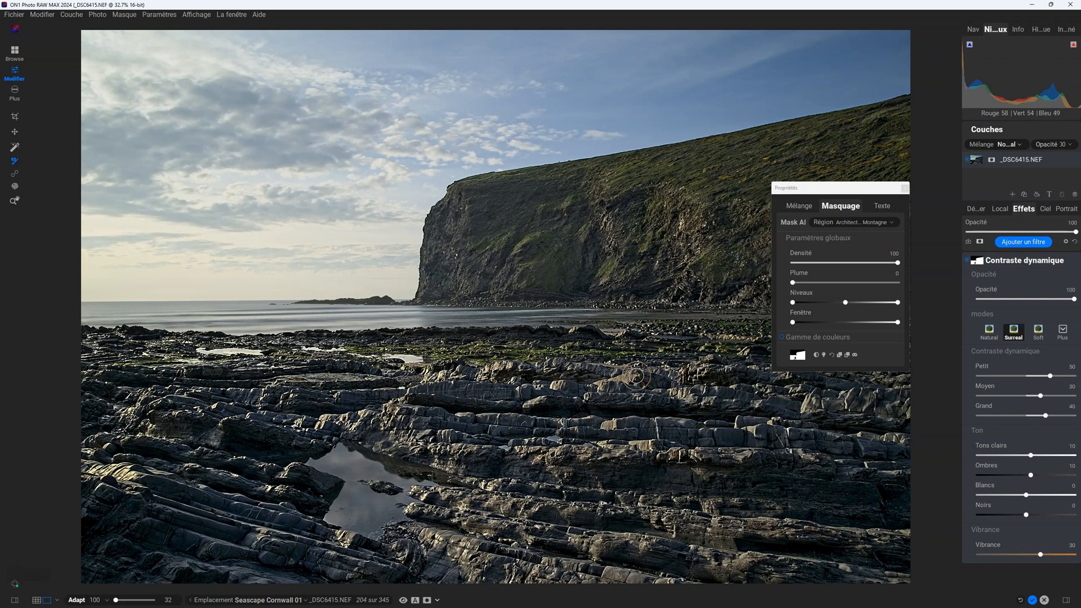
Switch the Contraste dynamique filter off and on twice to compare its effect on the cliff and rocks
click(664, 357)
click(903, 306)
click(967, 260)
click(967, 260)
click(969, 260)
click(968, 261)
Reapply the same four AI regions to the mask in Peindre mode and check the mask view against the photo
click(877, 223)
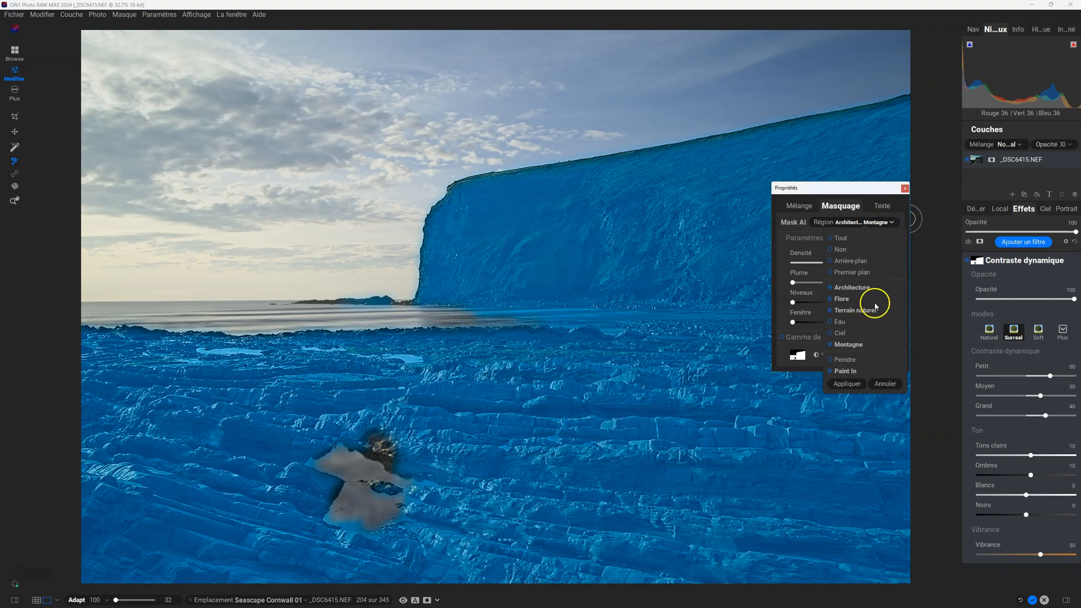
click(831, 360)
click(831, 360)
click(845, 385)
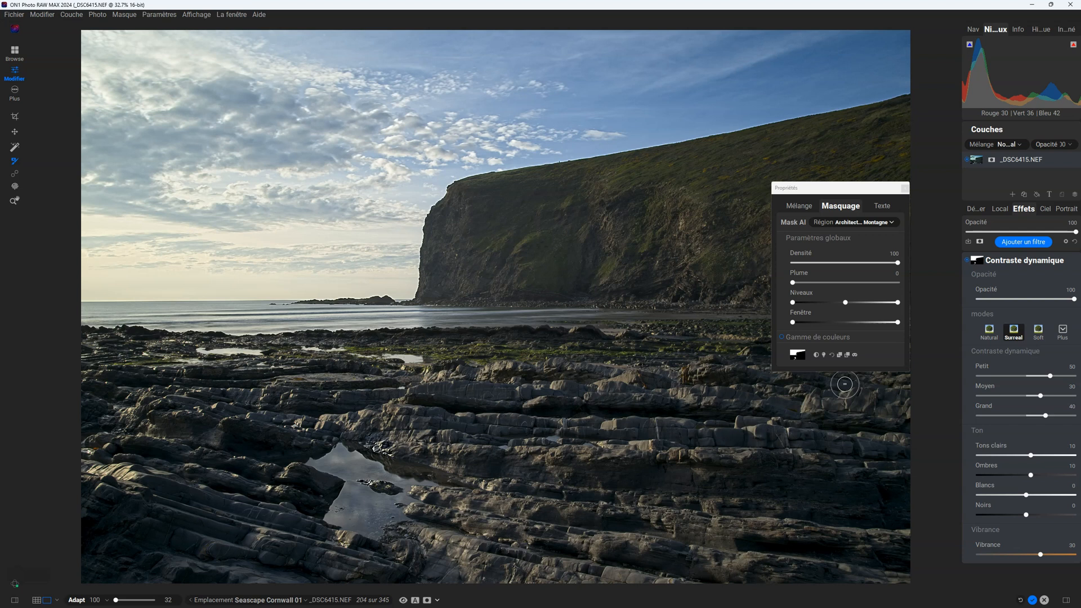
key(ctrl+m)
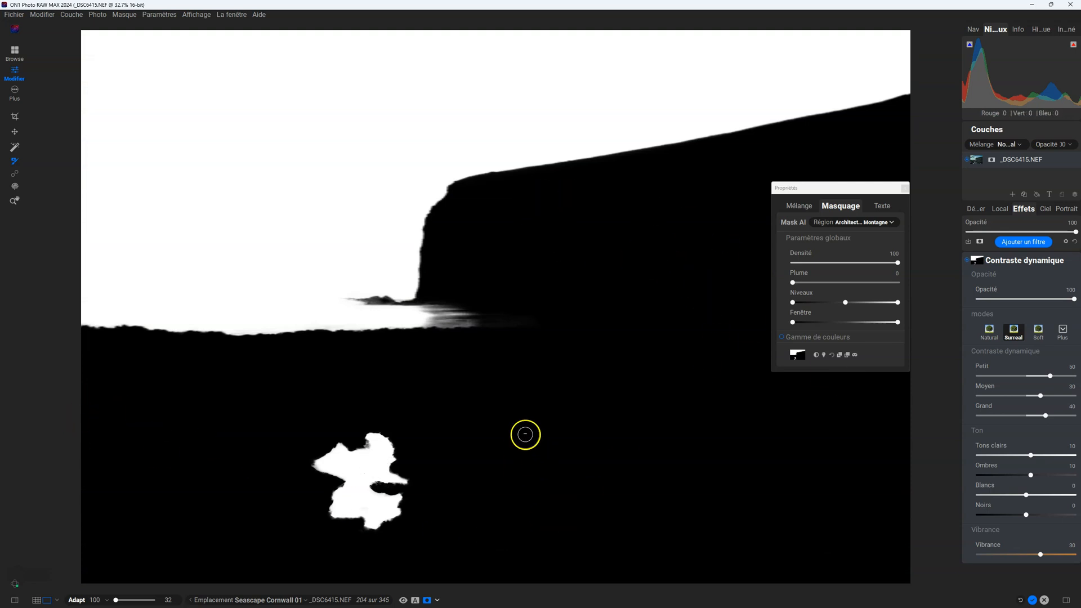
key(ctrl+m)
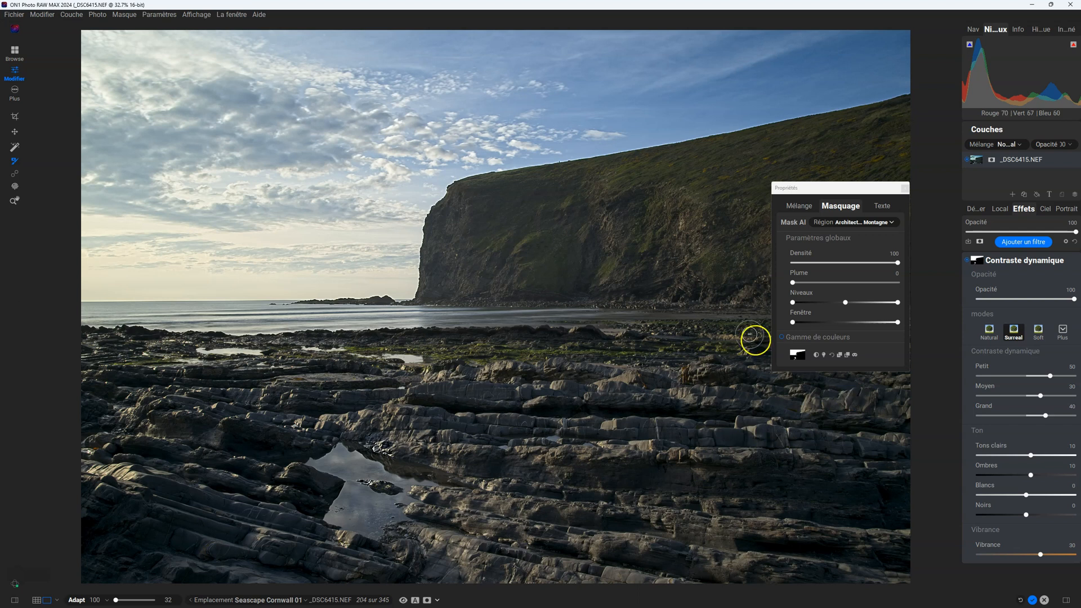
Invert the AI region mask so the filter affects the cliff and rocks, and check it in the mask view
click(817, 355)
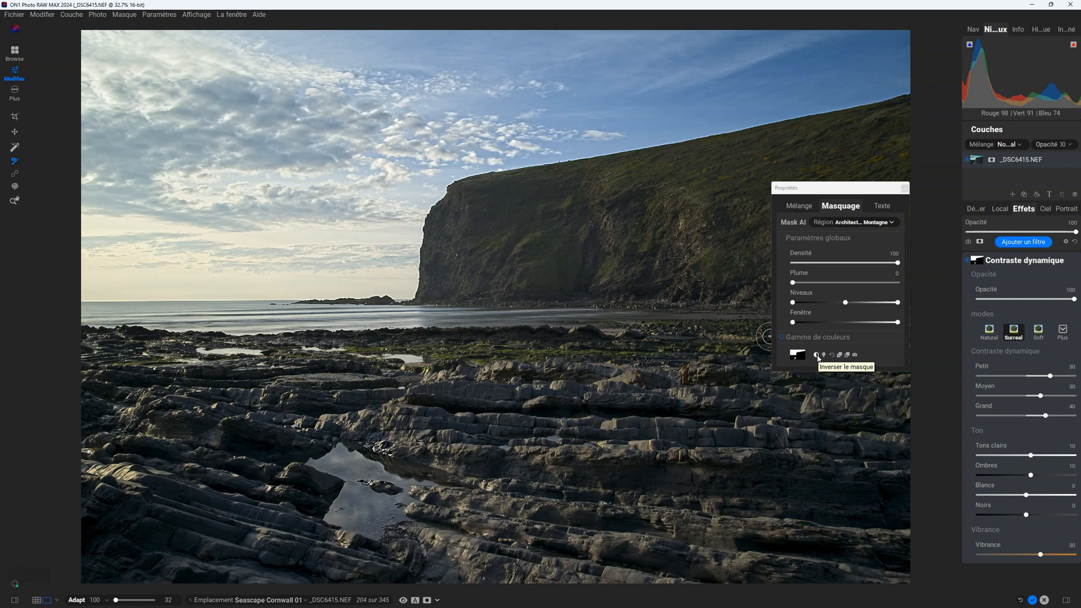
click(817, 356)
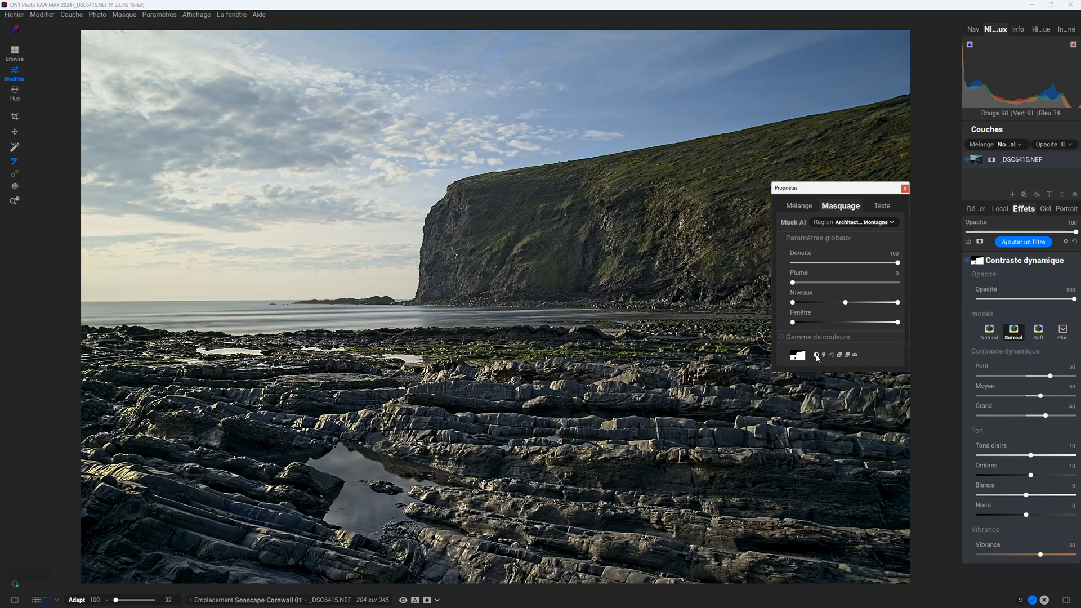
key(ctrl+m)
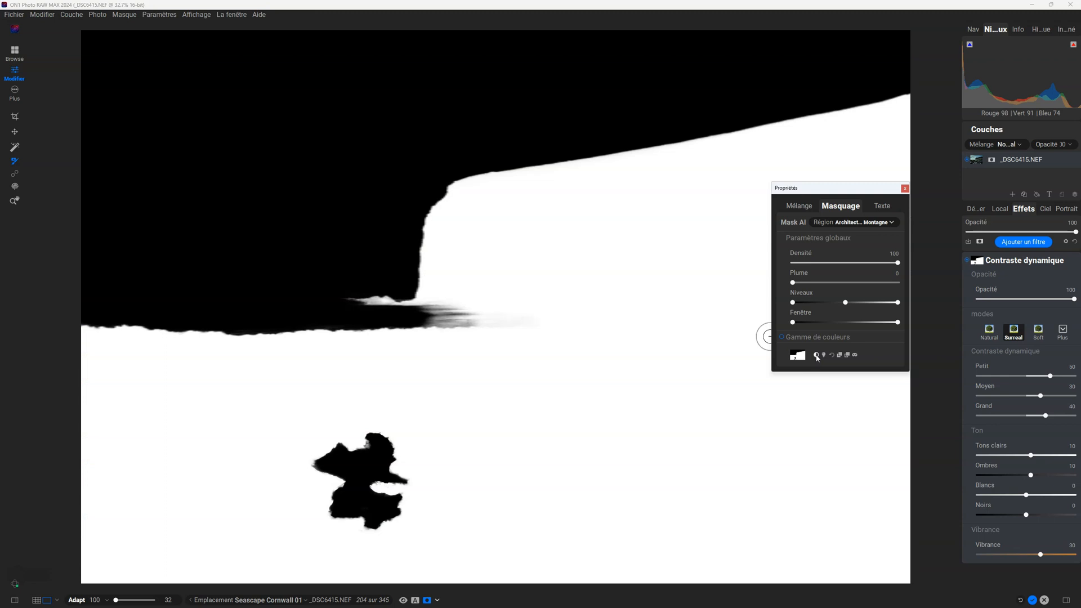
key(ctrl+m)
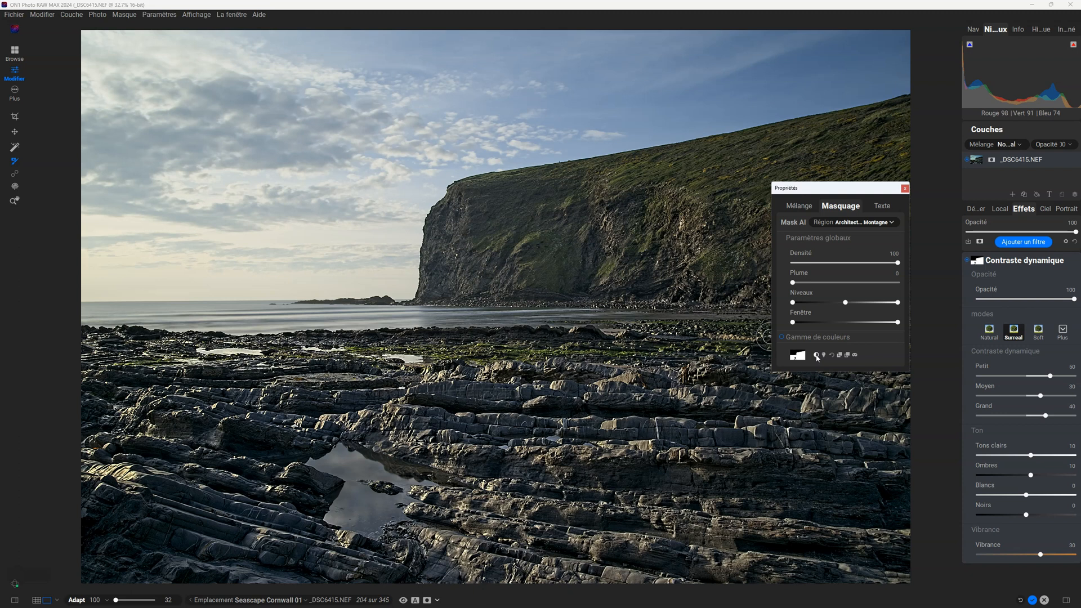
Restore the Contraste dynamique mask to the Tout region as a fully black mask
click(817, 356)
click(818, 357)
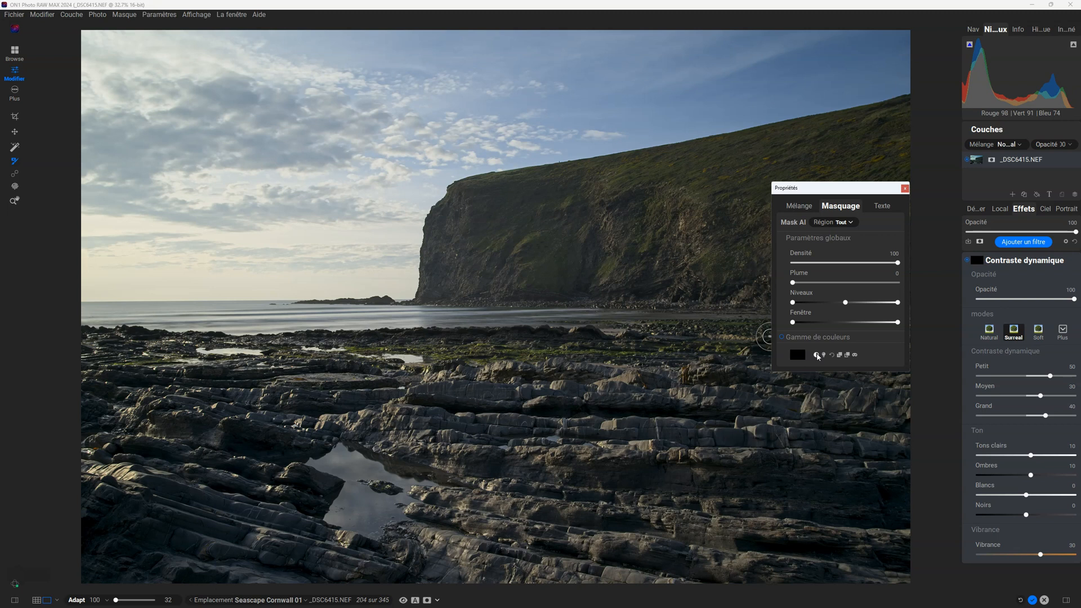
Activate the masking brush and look through the list of available masking tools, keeping the current one
click(14, 163)
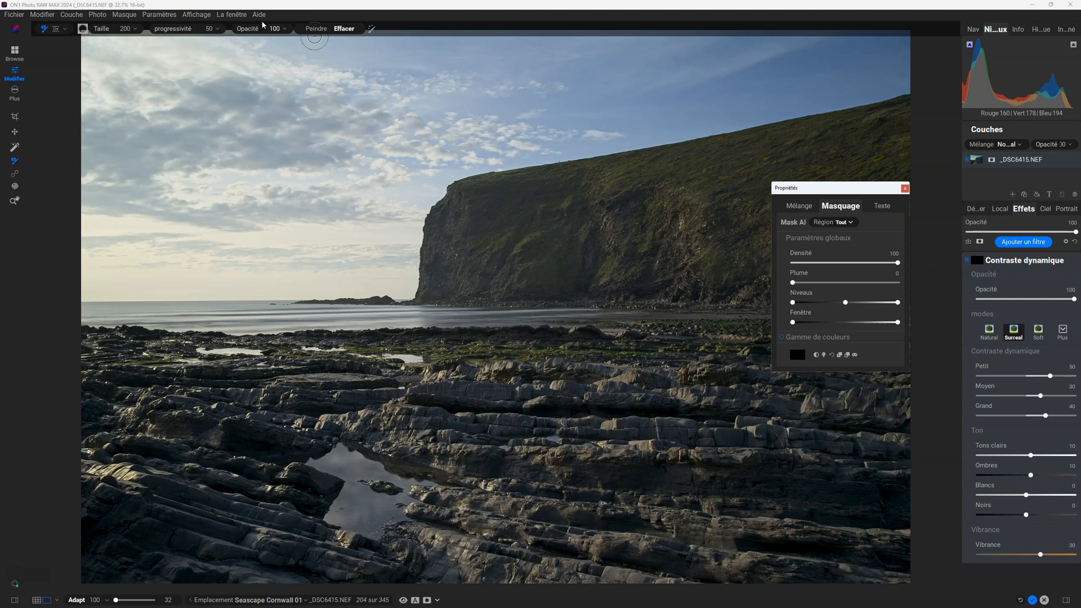
click(66, 29)
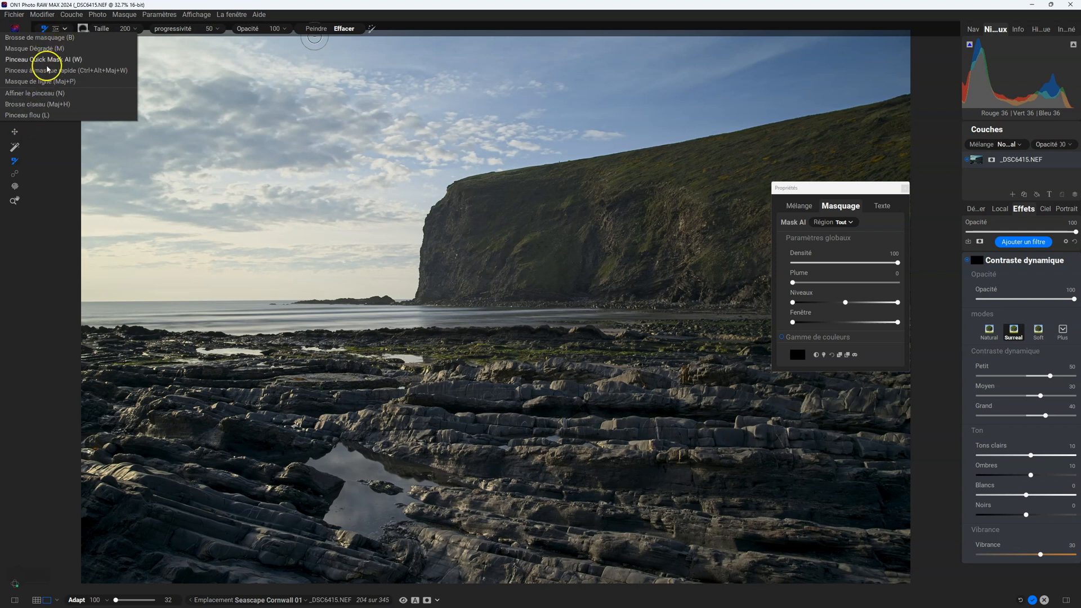
click(66, 31)
Examine the masking brush options for modes, properties, shape, manual spacing and pressure, leaving the settings as they are
click(83, 29)
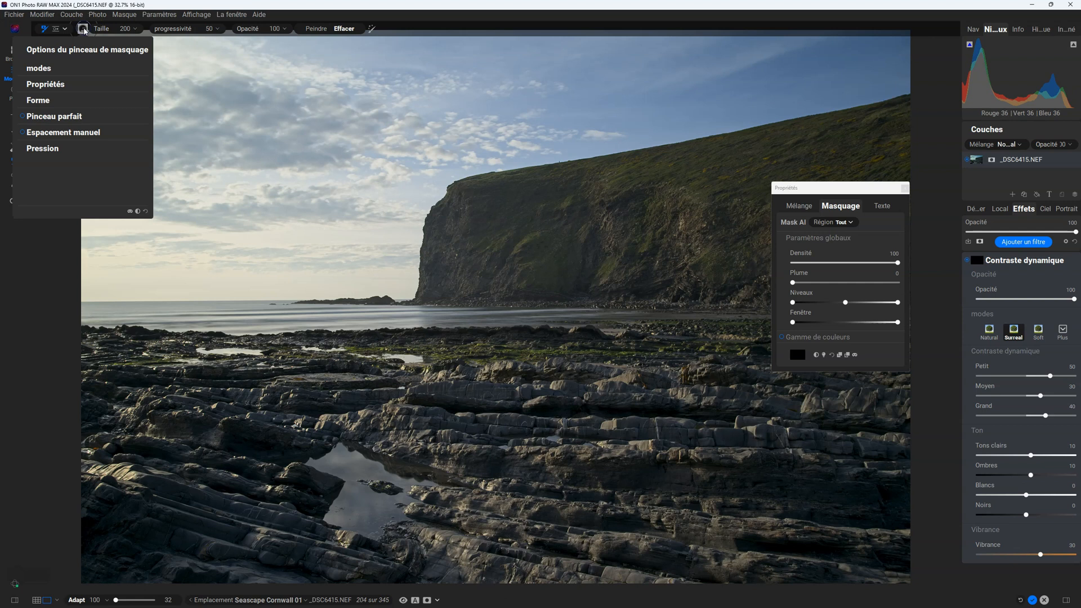
click(38, 68)
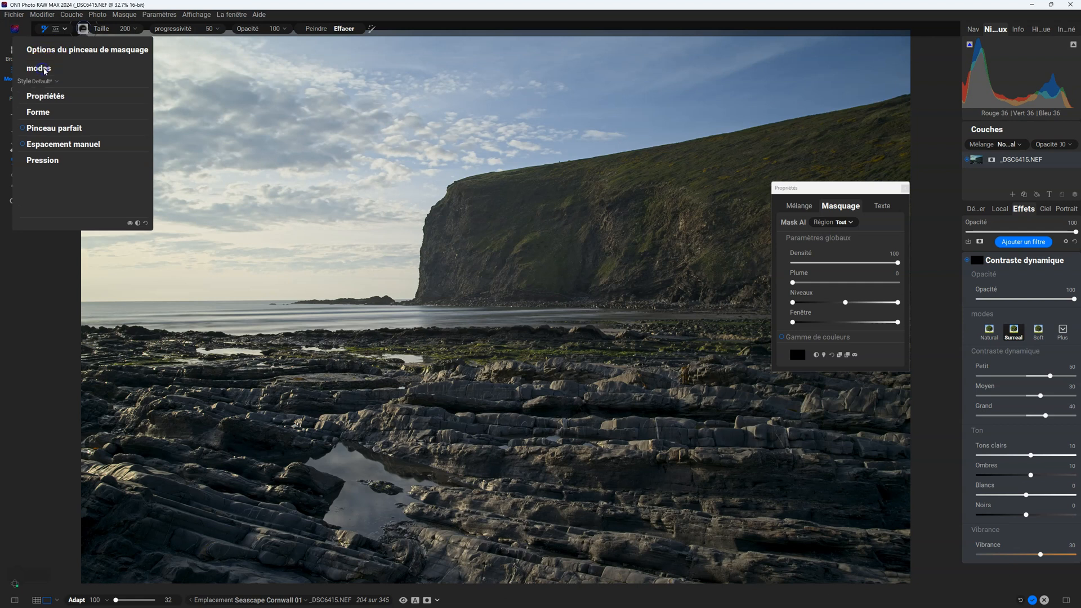
click(51, 103)
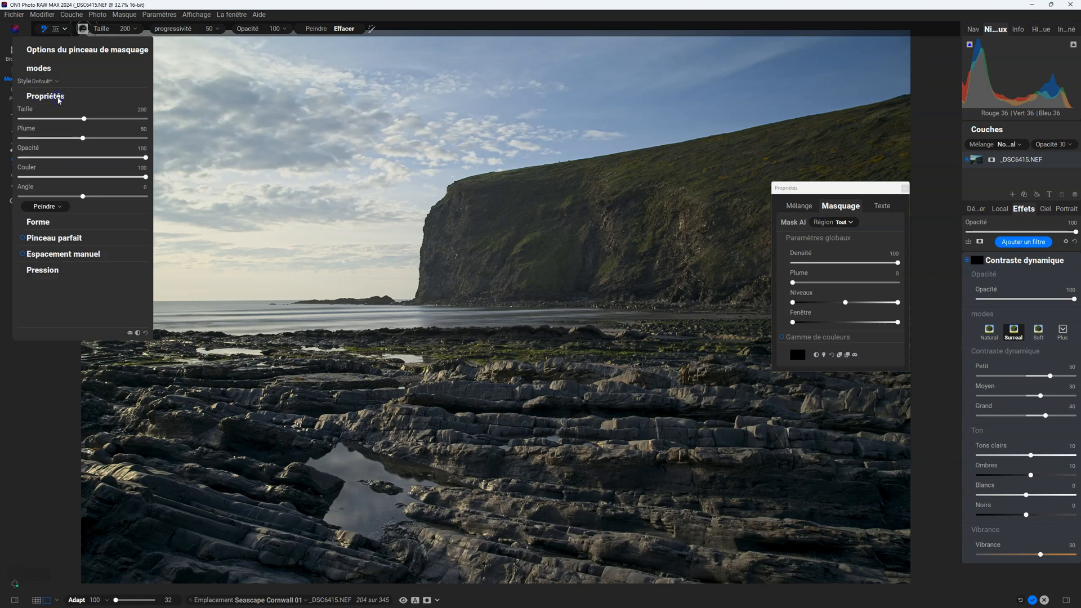
click(39, 222)
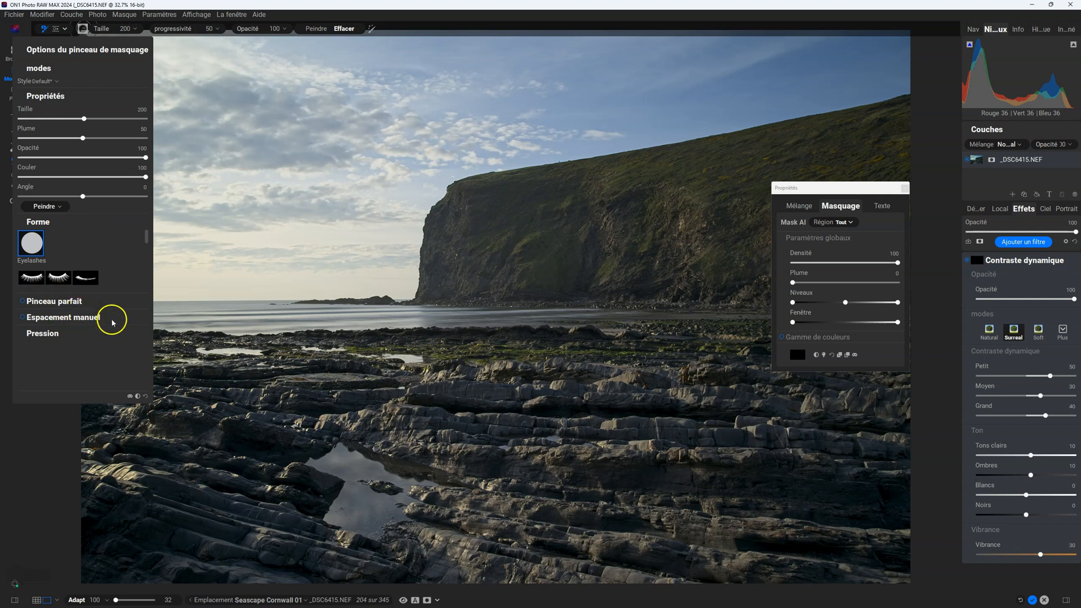
click(85, 318)
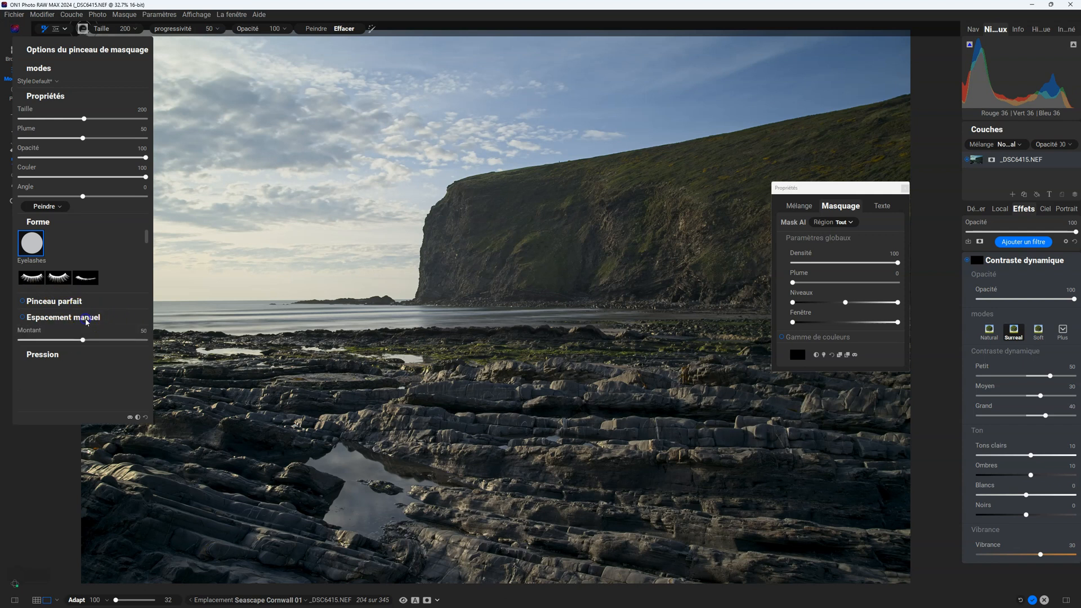
click(44, 354)
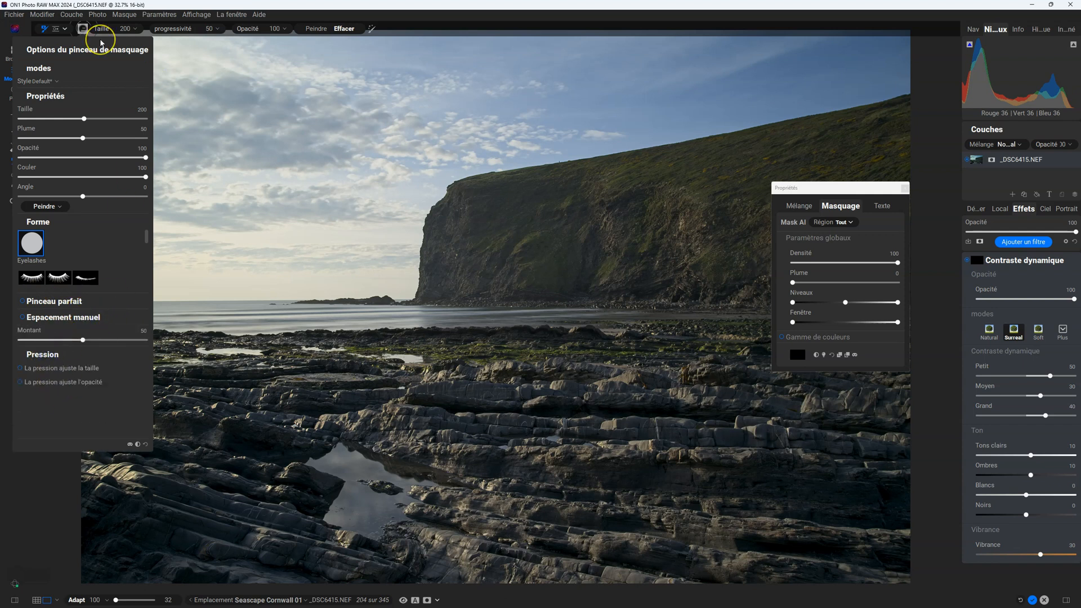
click(83, 28)
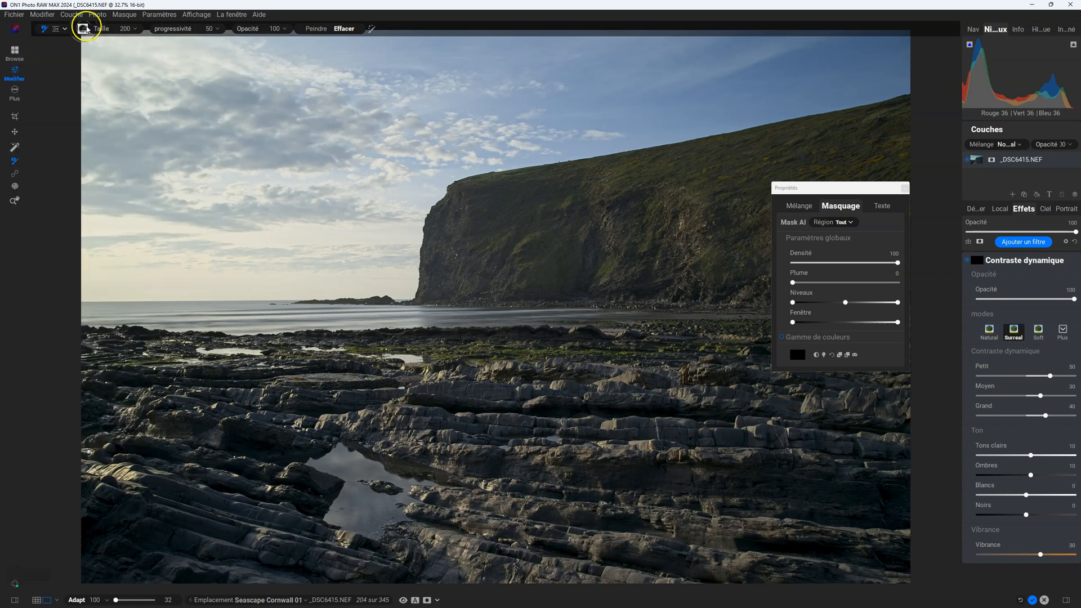
click(59, 75)
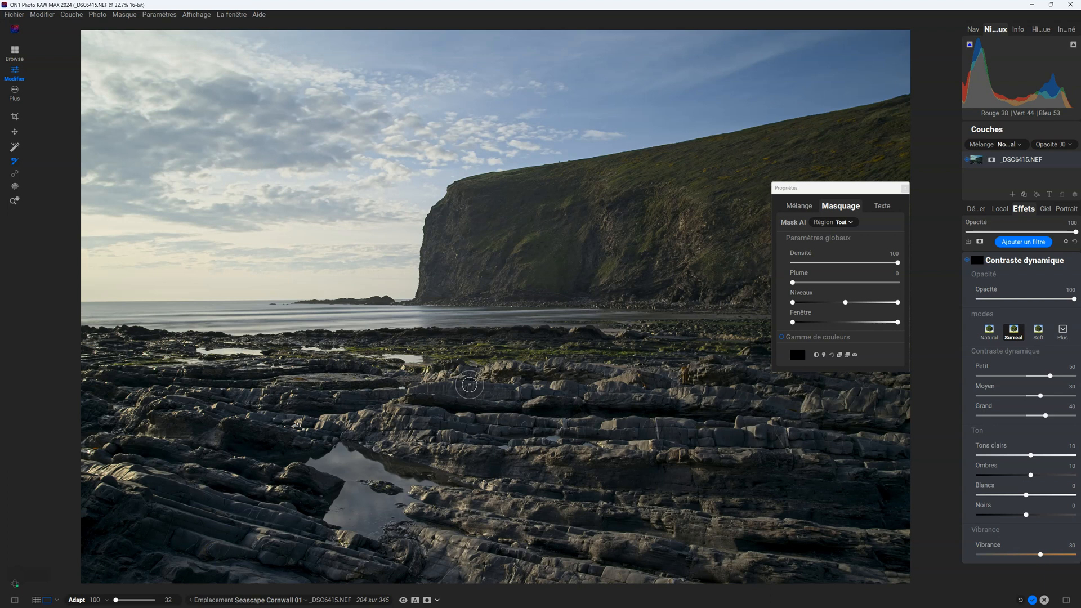
Paint a horizontal masking brush stroke across the middle rocks to reveal the Contraste dynamique effect, and check it in the mask view
mouse_move(469, 385)
mouse_down()
mouse_move(520, 410)
mouse_move(406, 416)
mouse_move(628, 426)
mouse_move(433, 418)
mouse_up()
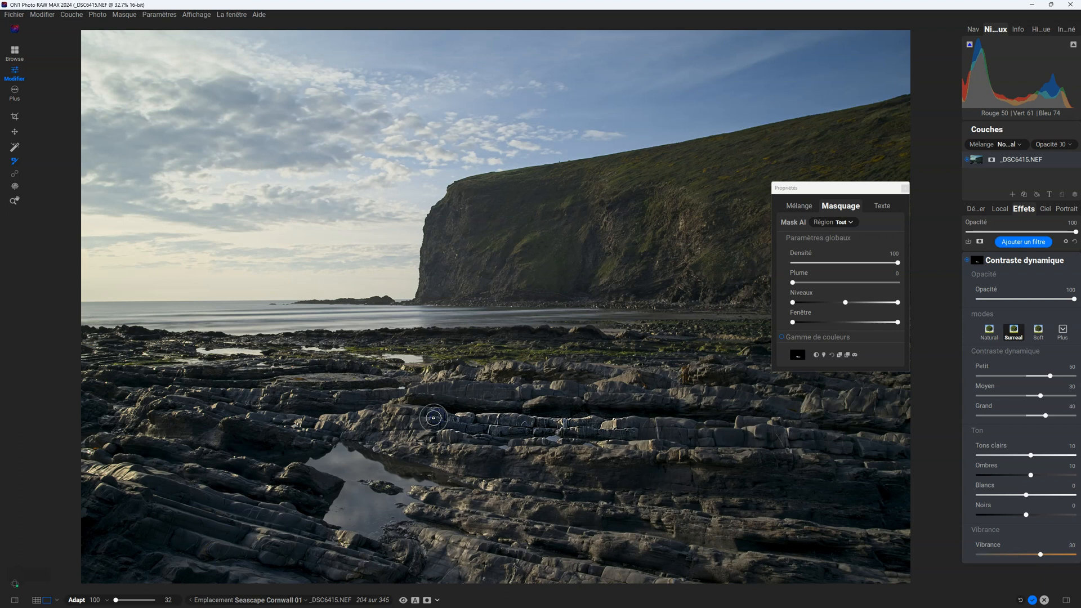
click(801, 357)
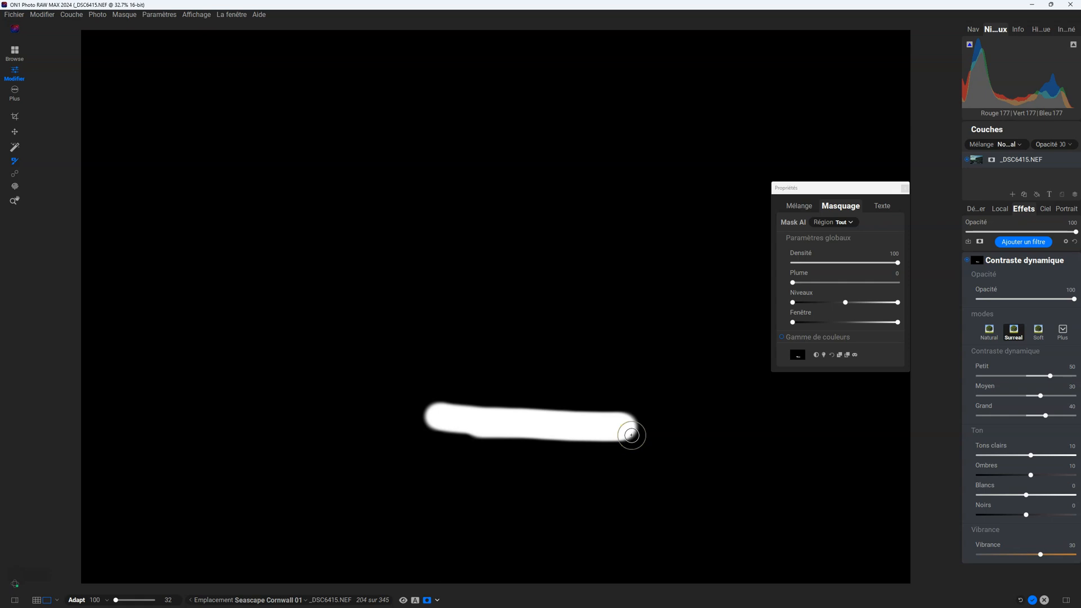
key(o)
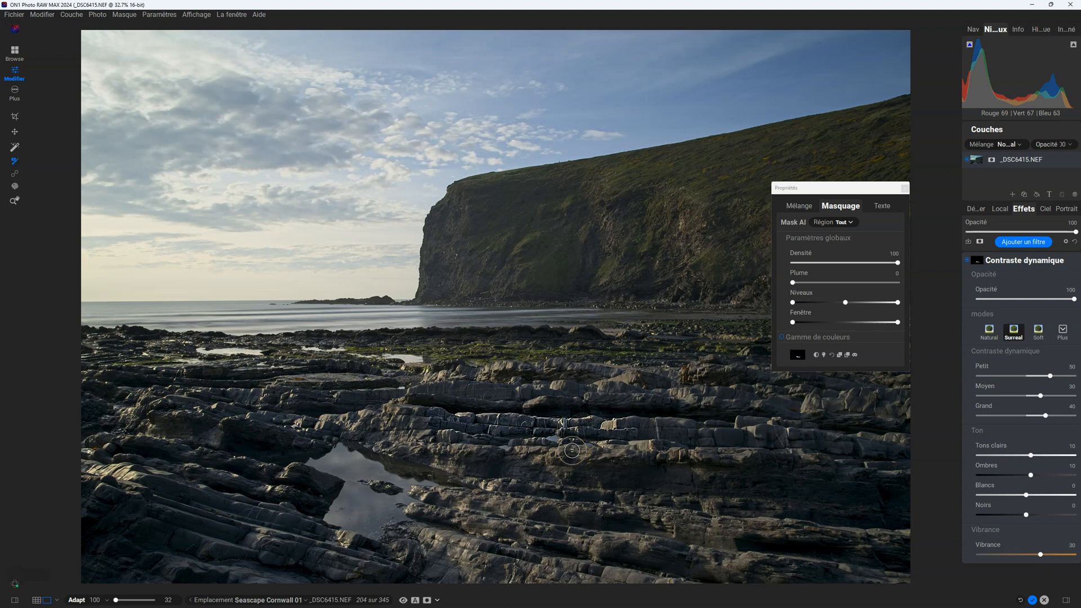
key(o)
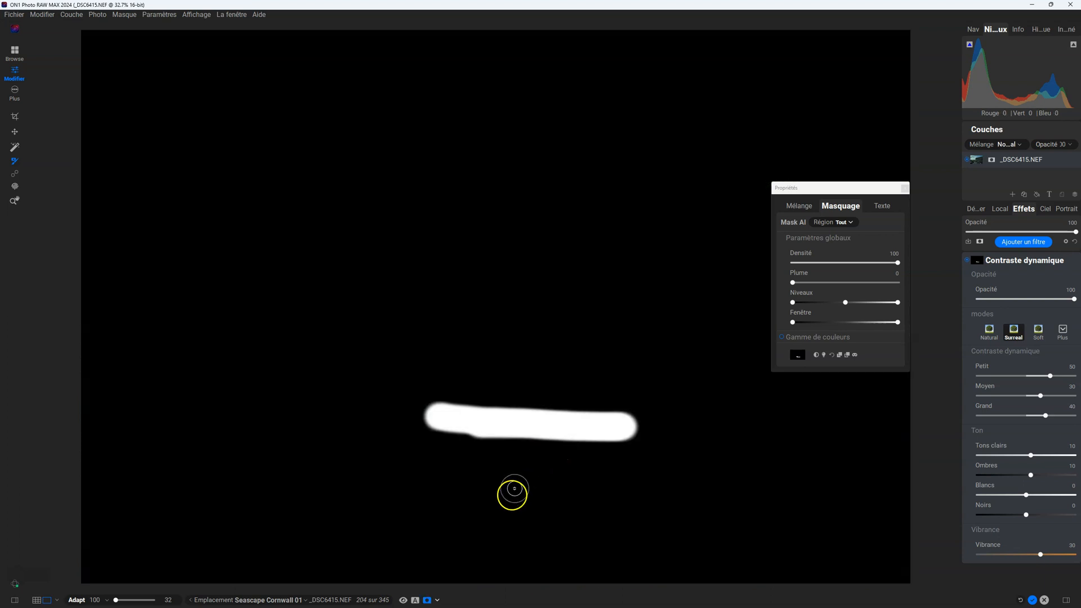
View the mask as Superposition rouge and switch the mask view mode to Superposition rouge pendant le brossage
click(438, 600)
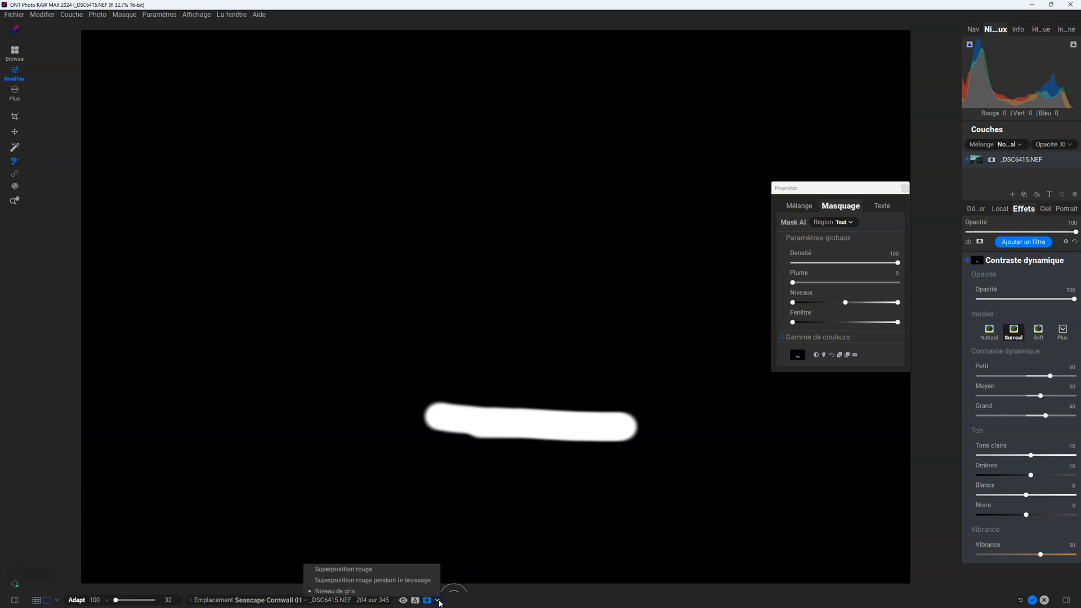
click(374, 570)
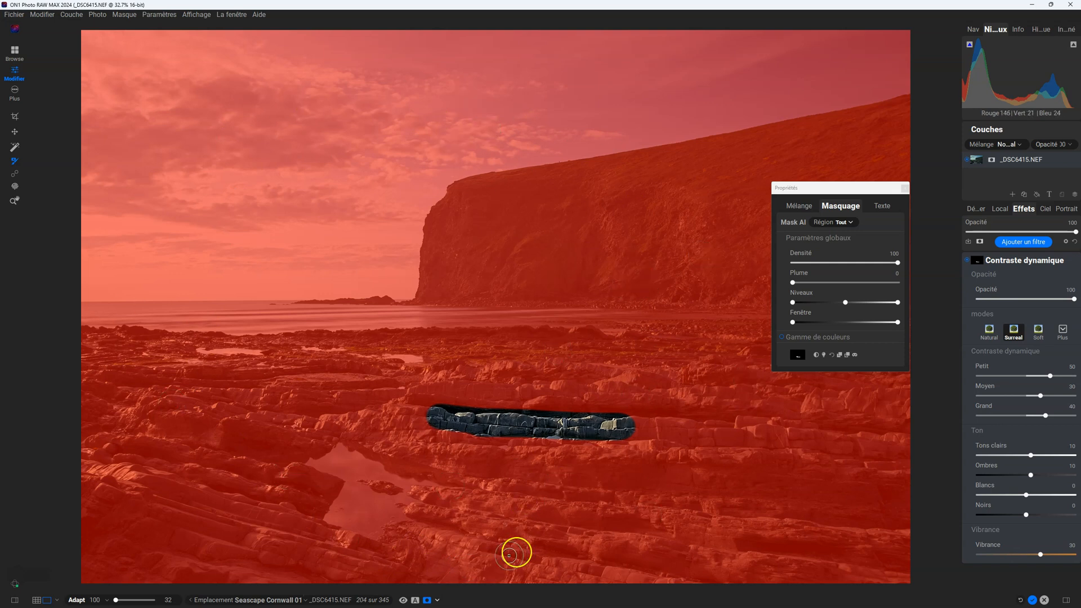
click(438, 600)
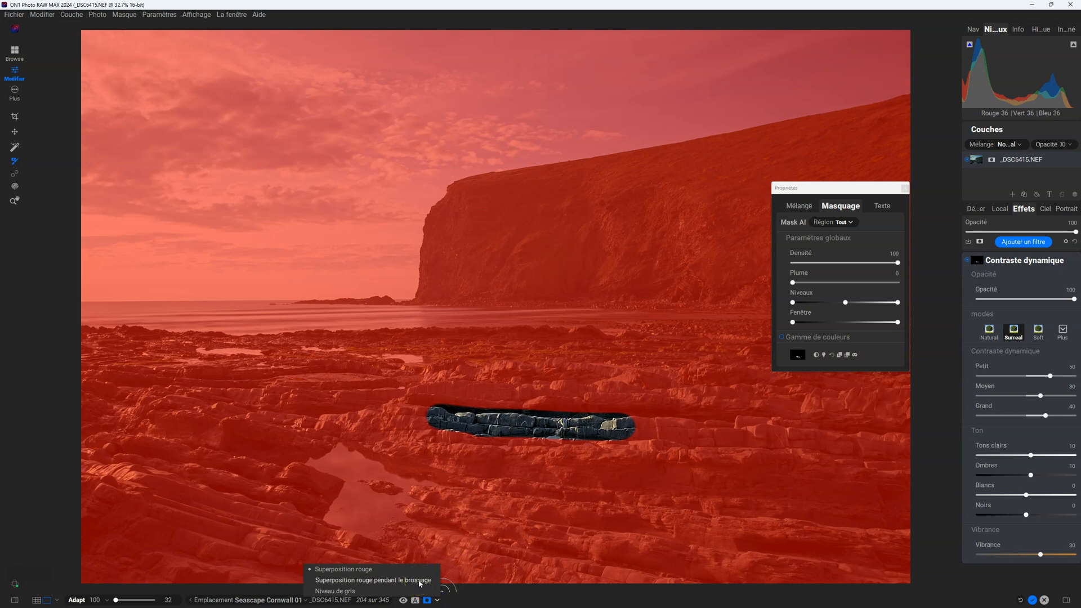
click(419, 581)
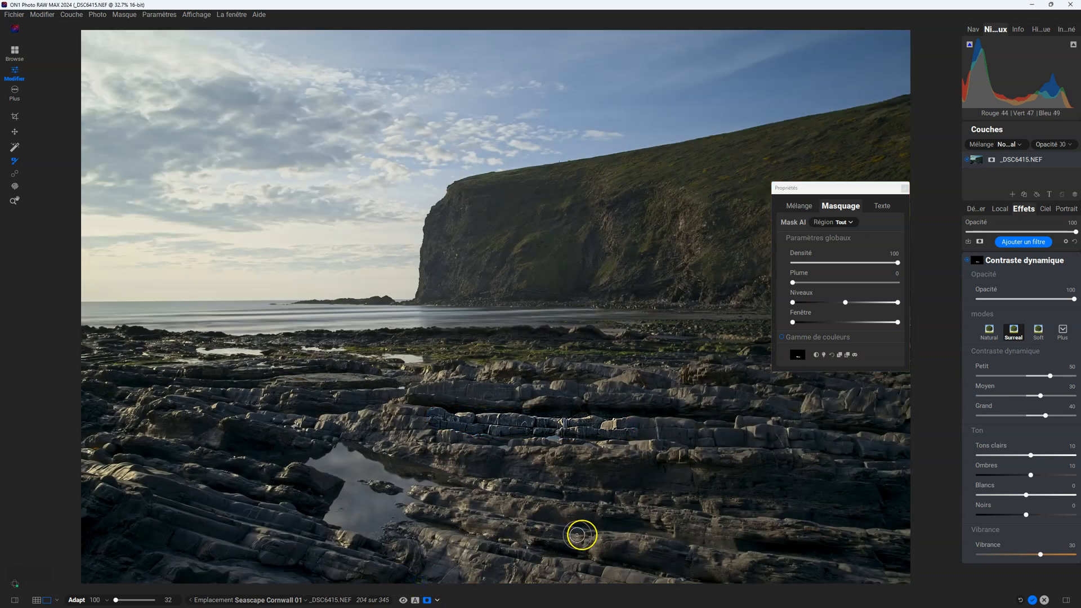
Paint a second, broader stroke over the lower rocks beside the pool and check the mask in the Niveau de gris view
mouse_move(430, 497)
mouse_down()
mouse_move(653, 524)
mouse_move(493, 505)
mouse_move(495, 487)
mouse_move(628, 499)
mouse_move(471, 481)
mouse_move(410, 494)
mouse_move(479, 517)
mouse_move(656, 538)
mouse_up()
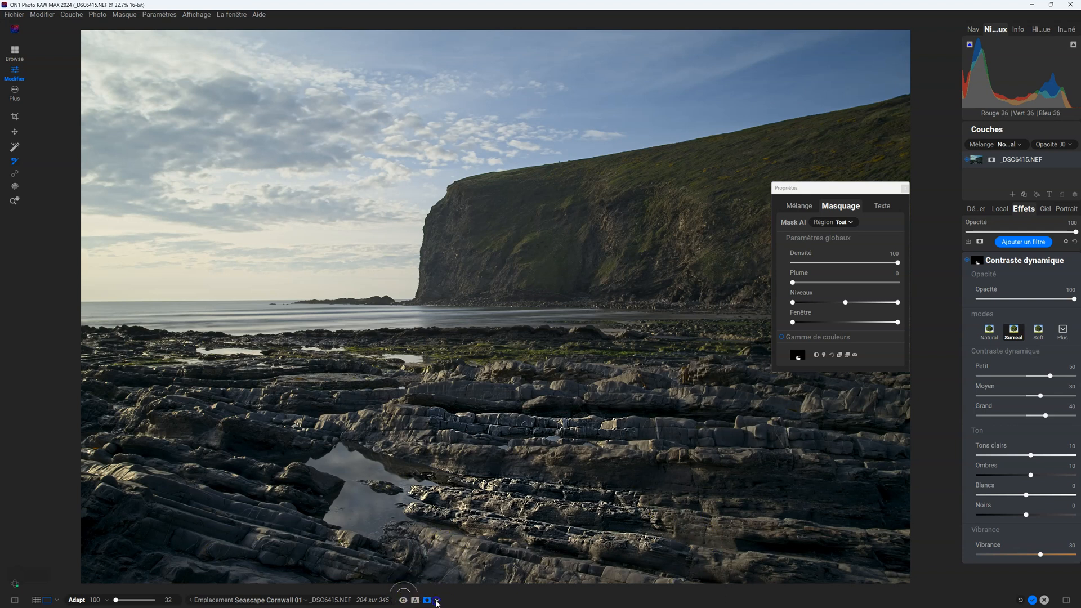
click(405, 599)
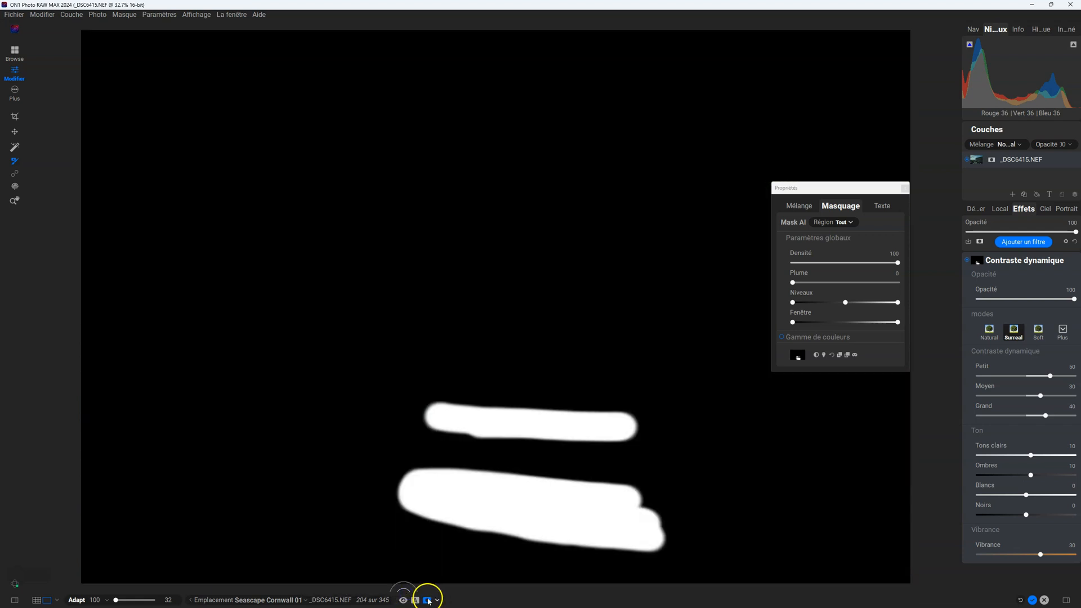
click(427, 599)
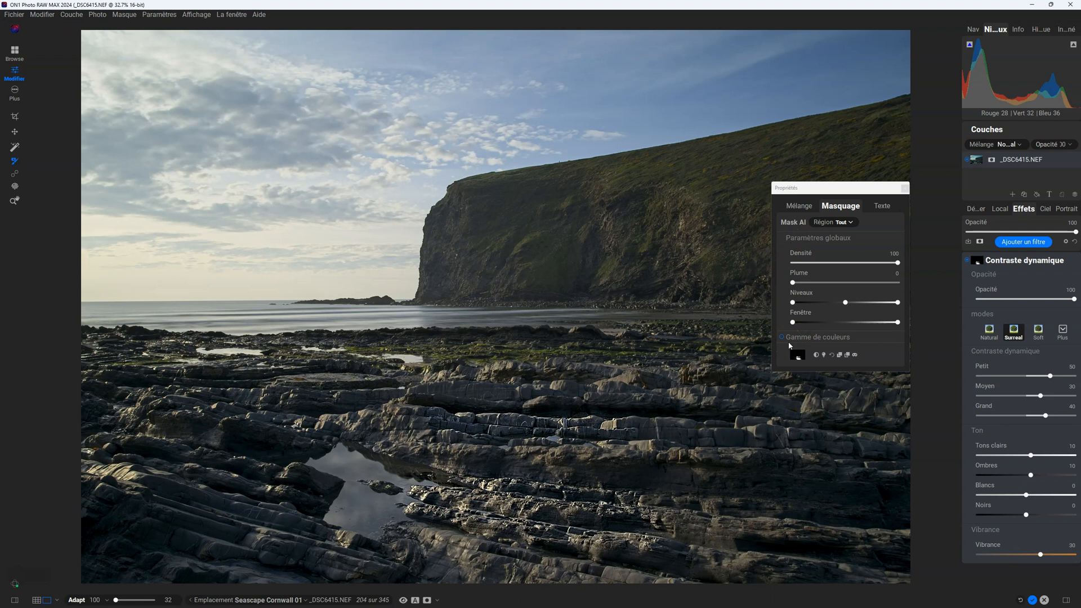
key(o)
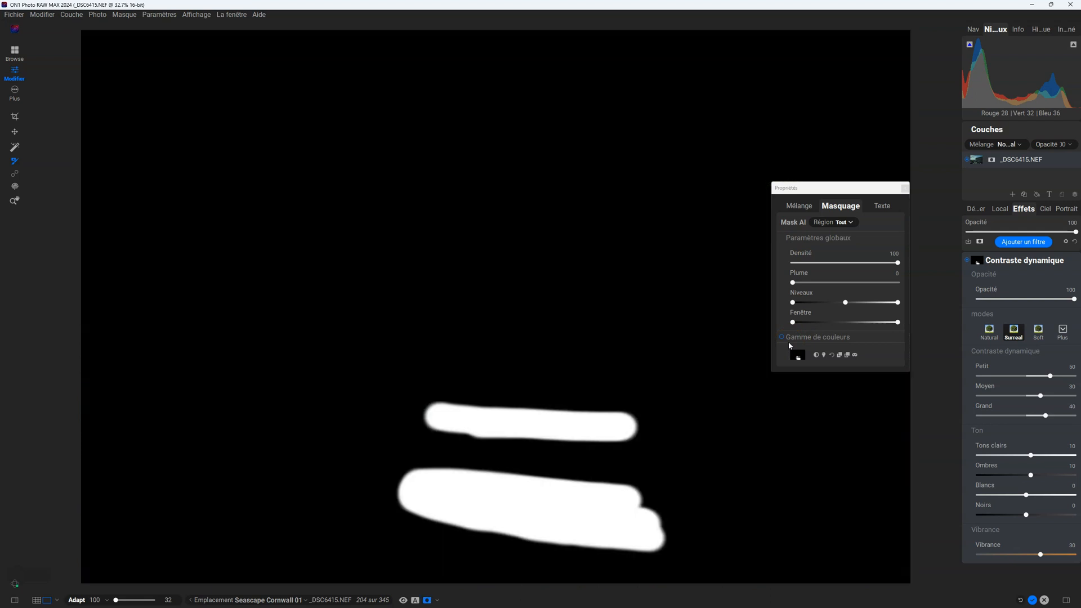
Lower the mask's Densité to 0 in the grayscale mask view and bring it back to 100
click(897, 262)
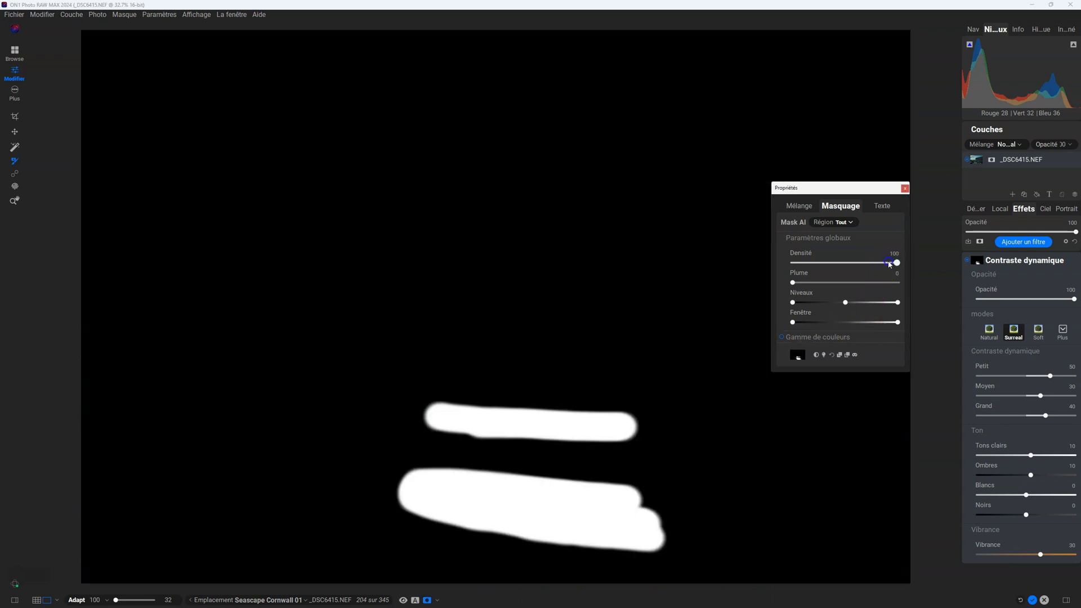
click(838, 262)
drag(840, 261, 773, 263)
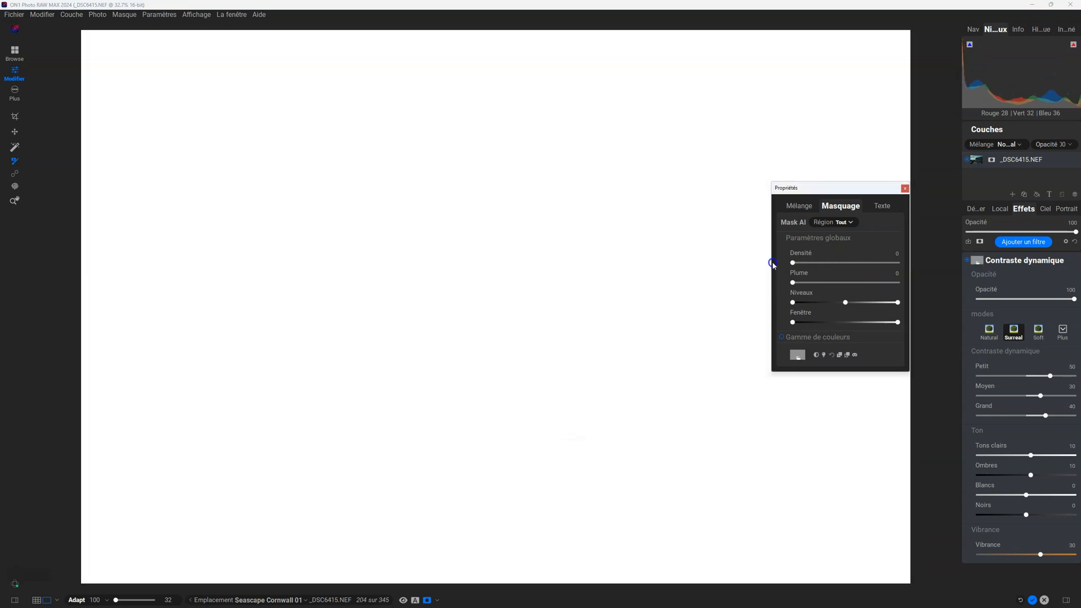
click(792, 262)
drag(792, 263, 908, 263)
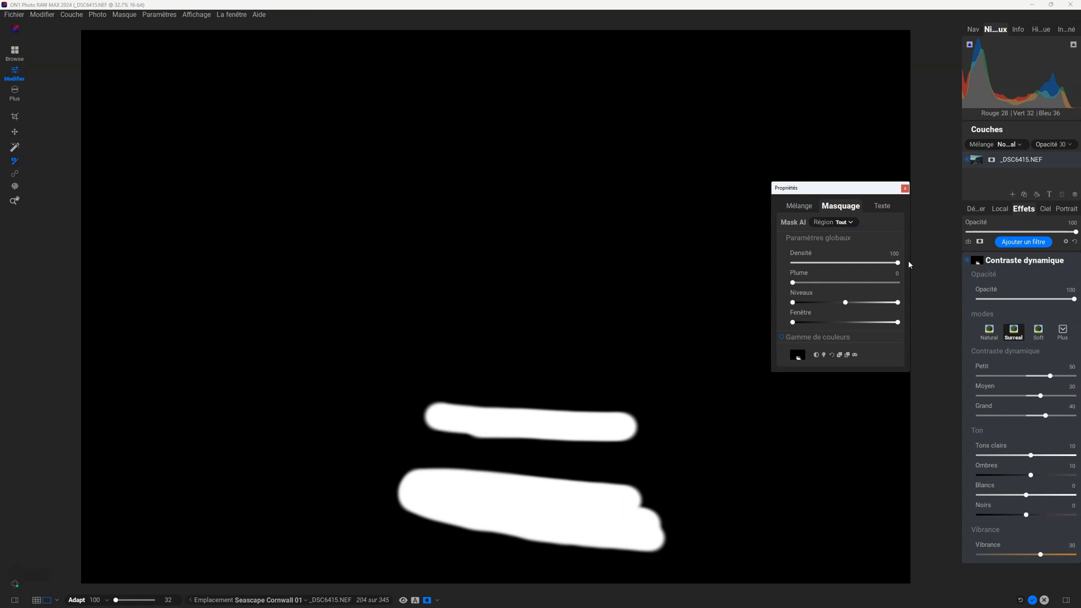
Try the mask's Densité at 47 and 0 on the photo, and restore it to 100 in the mask view
key(ctrl+m)
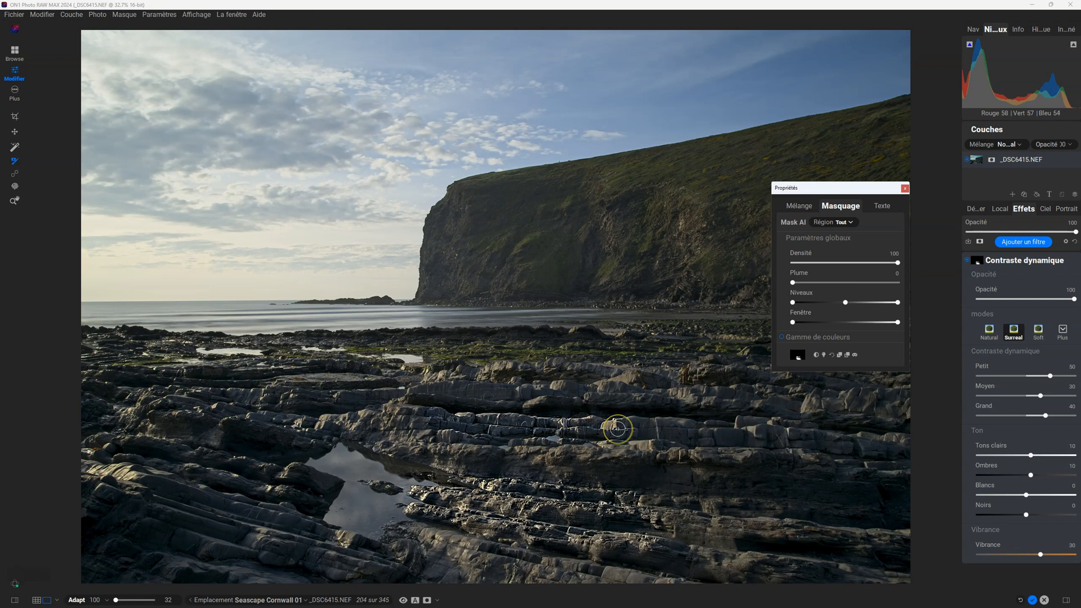
click(866, 261)
drag(896, 262, 843, 266)
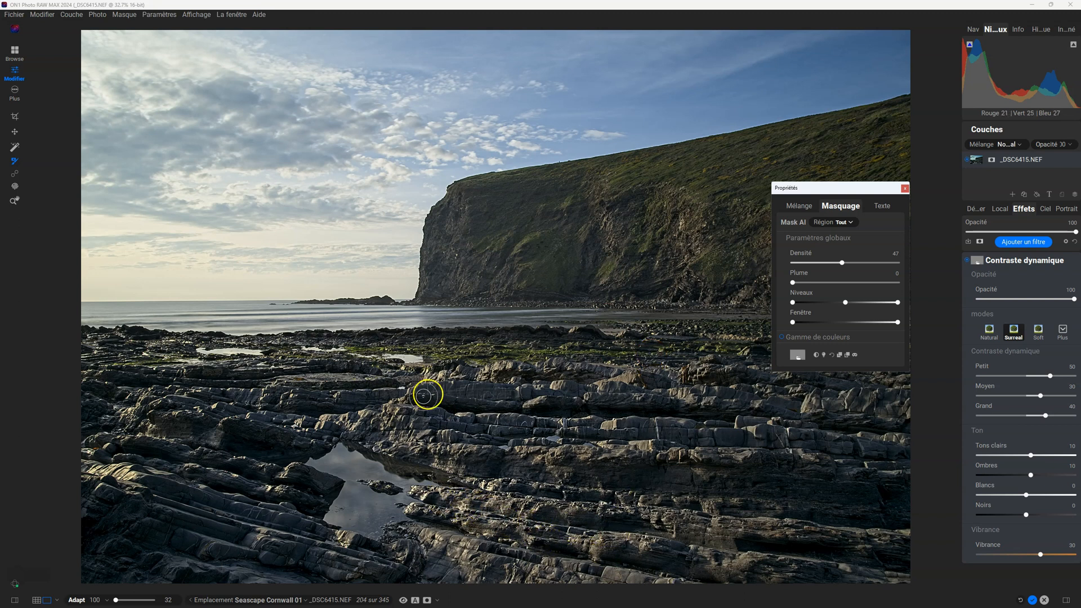
drag(842, 263, 745, 253)
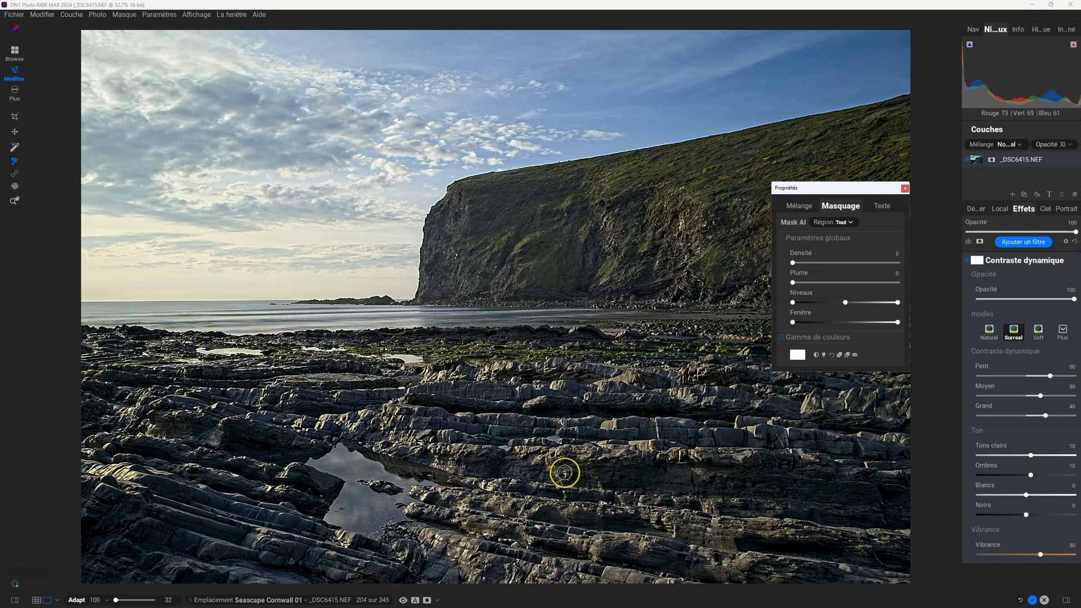
key(o)
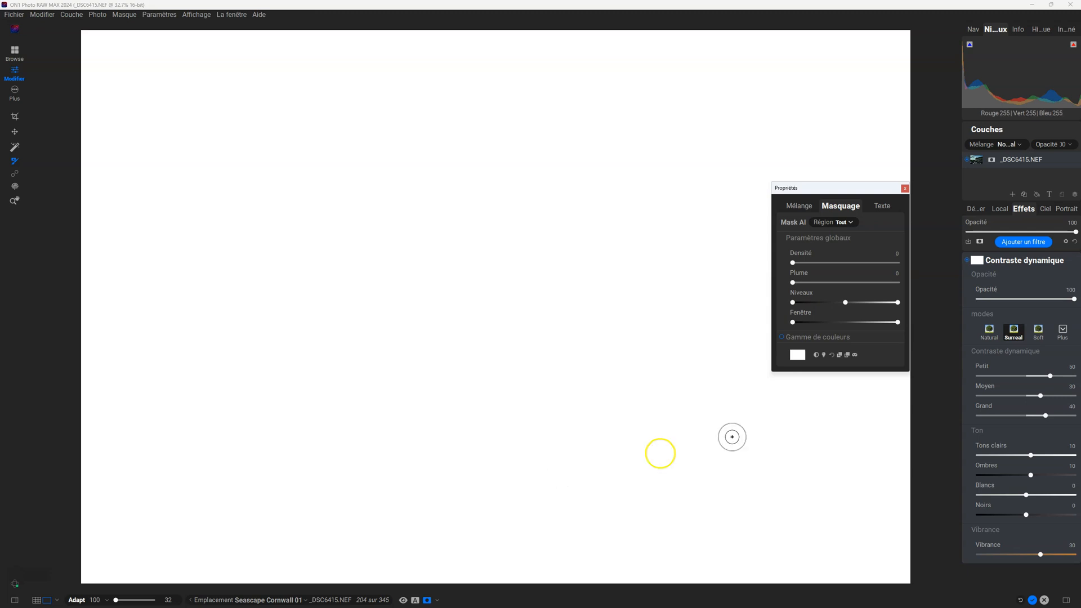
drag(794, 263, 944, 274)
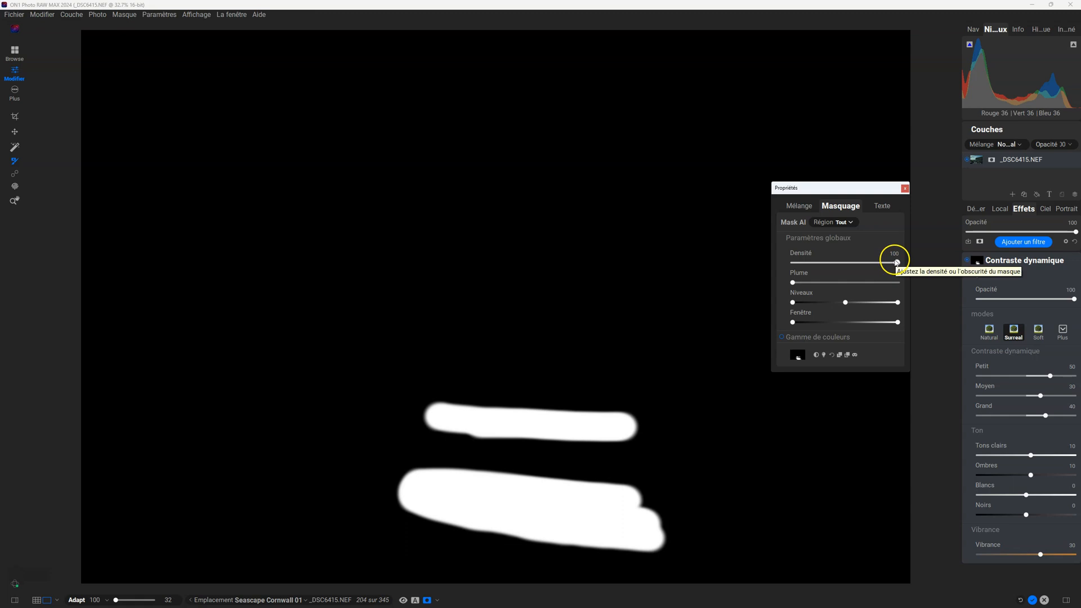
Reduce the mask's Densité gradually through 84, 71 and 60 down to 36 in the mask view
drag(897, 262, 881, 264)
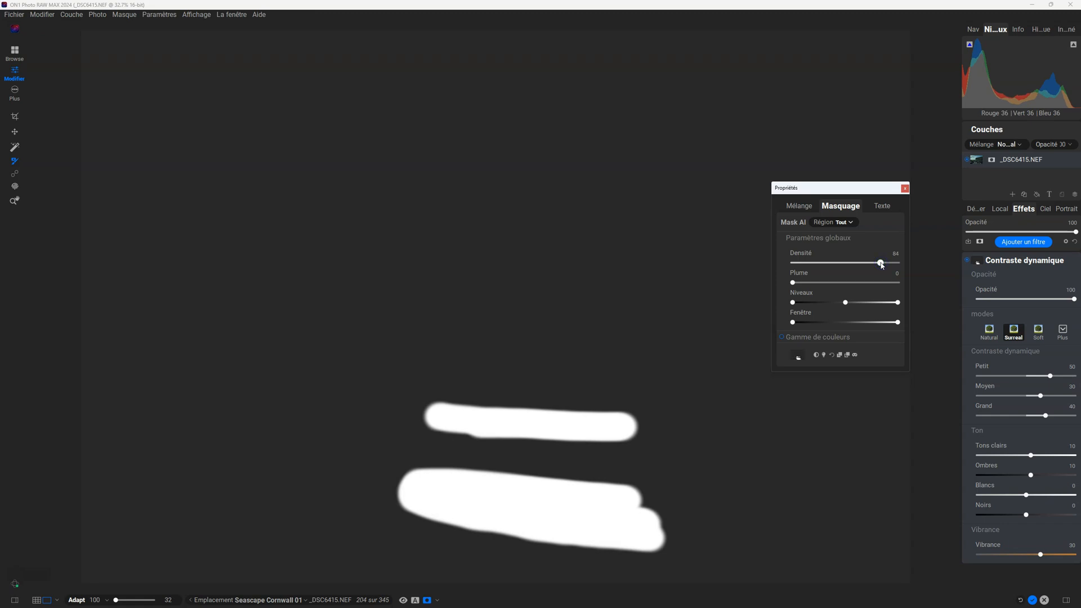
drag(880, 265, 877, 263)
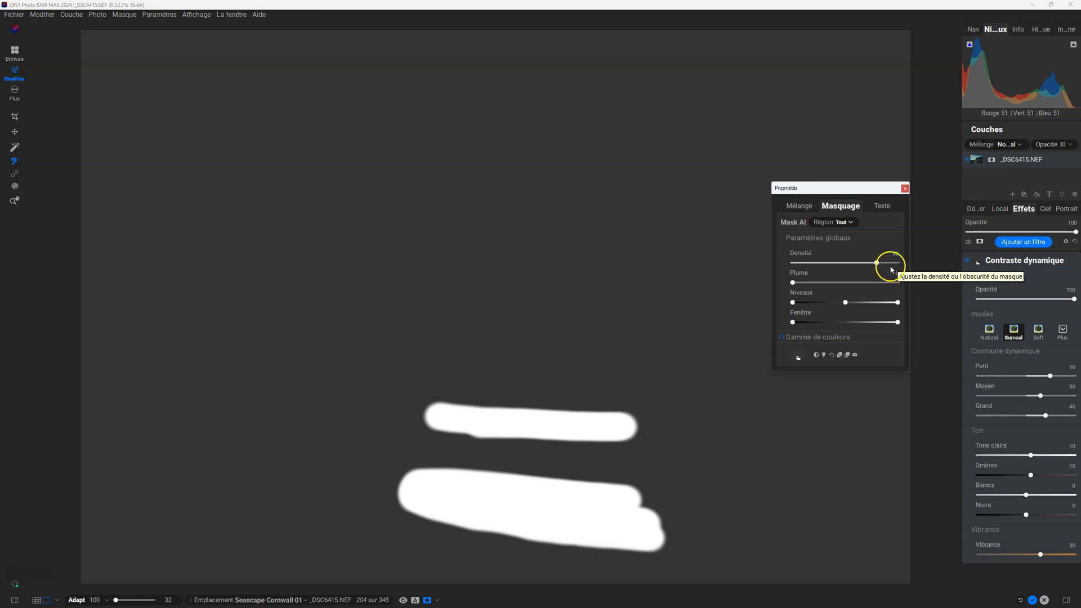
click(869, 263)
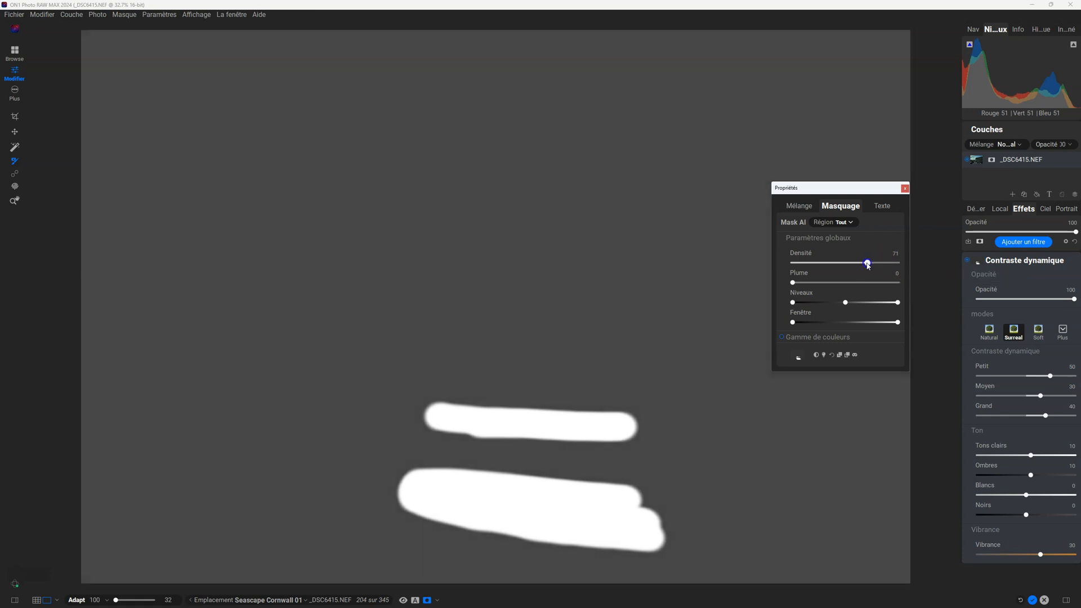
drag(865, 266, 857, 266)
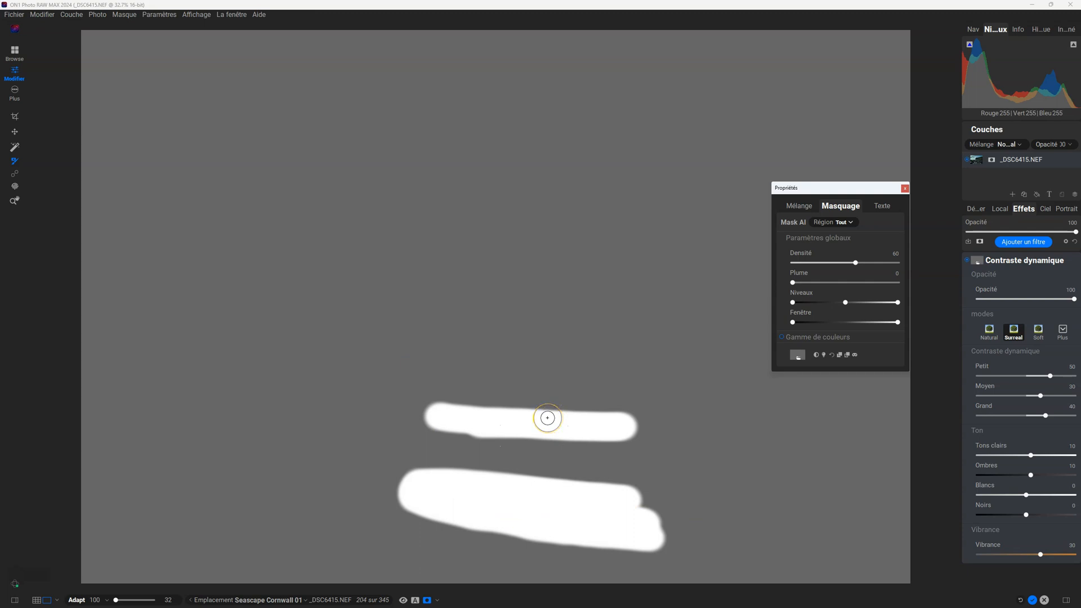
drag(856, 262, 829, 267)
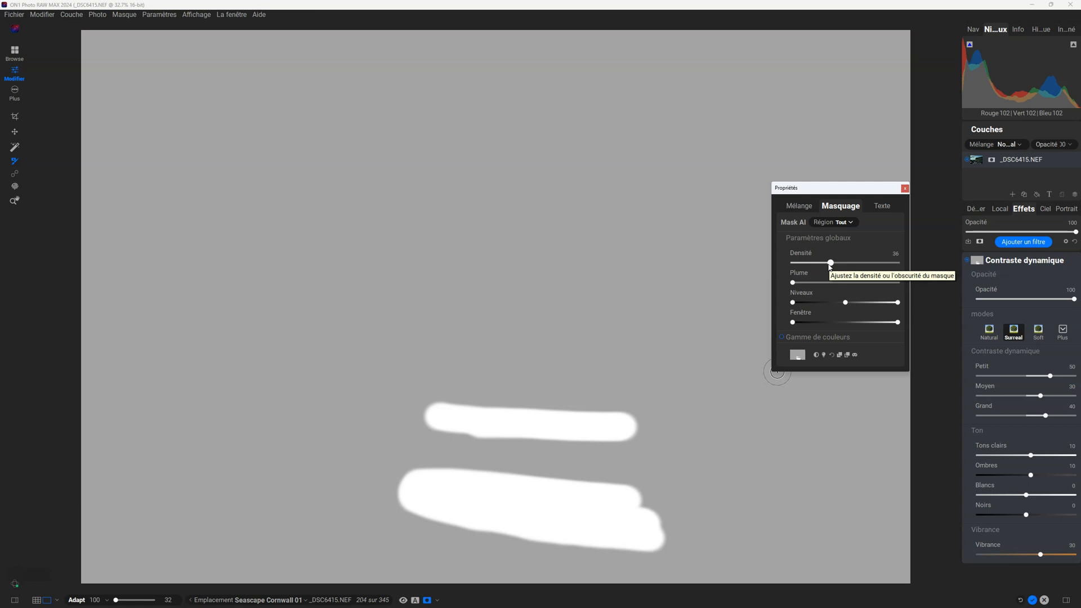
click(829, 267)
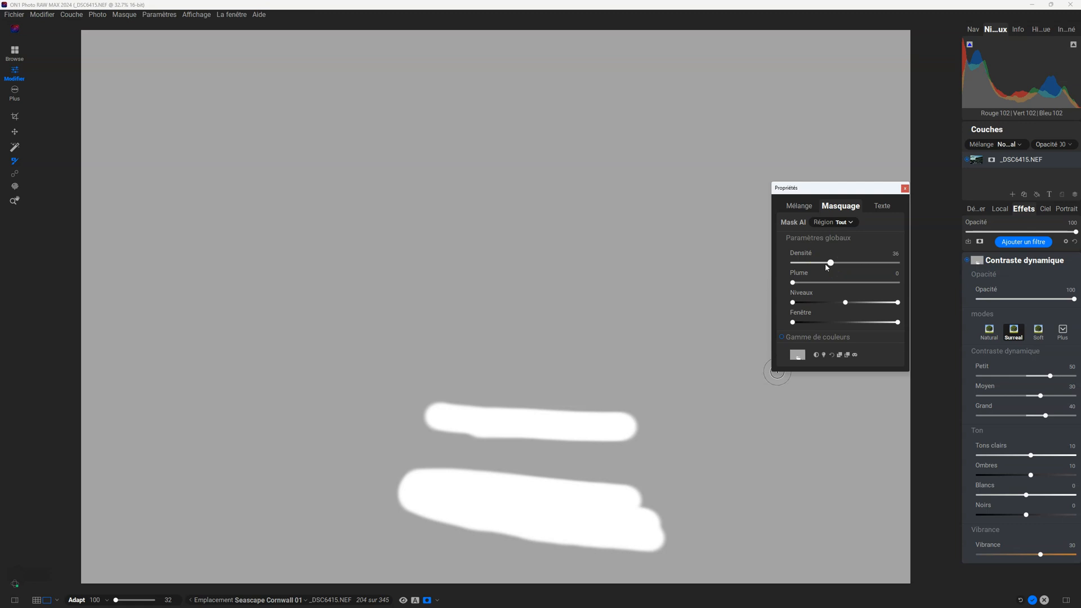
Return to the photo view and compare the mask's Densité at 0 and 59, restoring 100 after each try
key(ctrl+m)
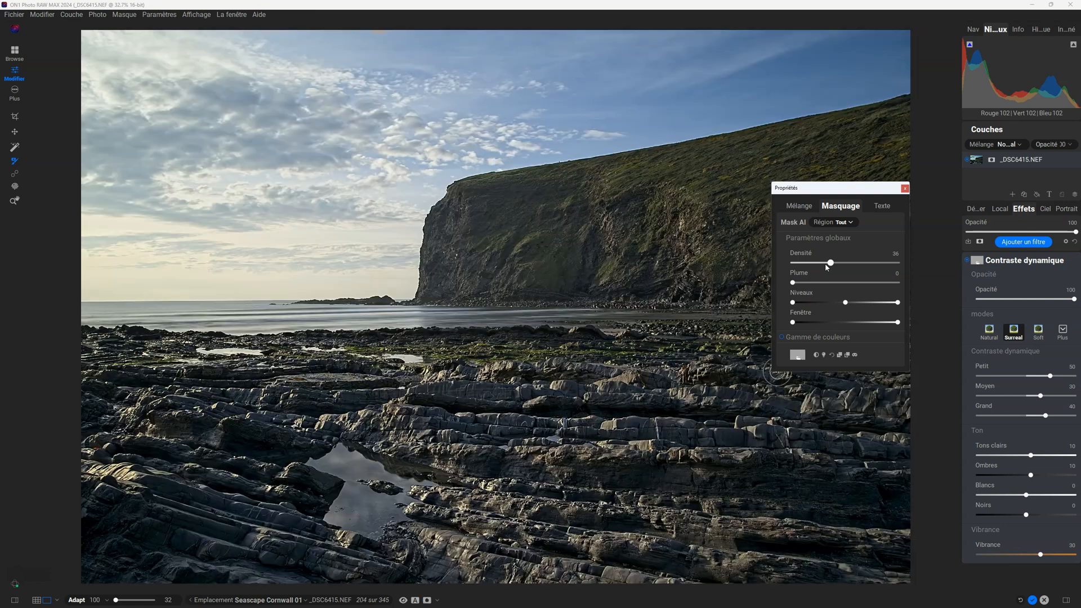
drag(831, 267, 794, 255)
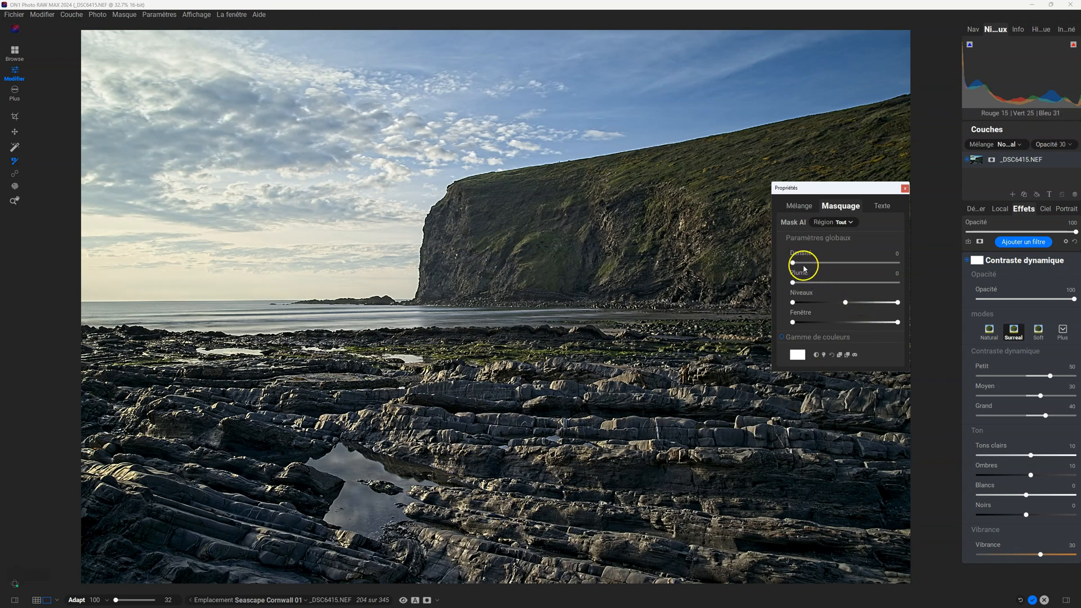
drag(793, 263, 904, 264)
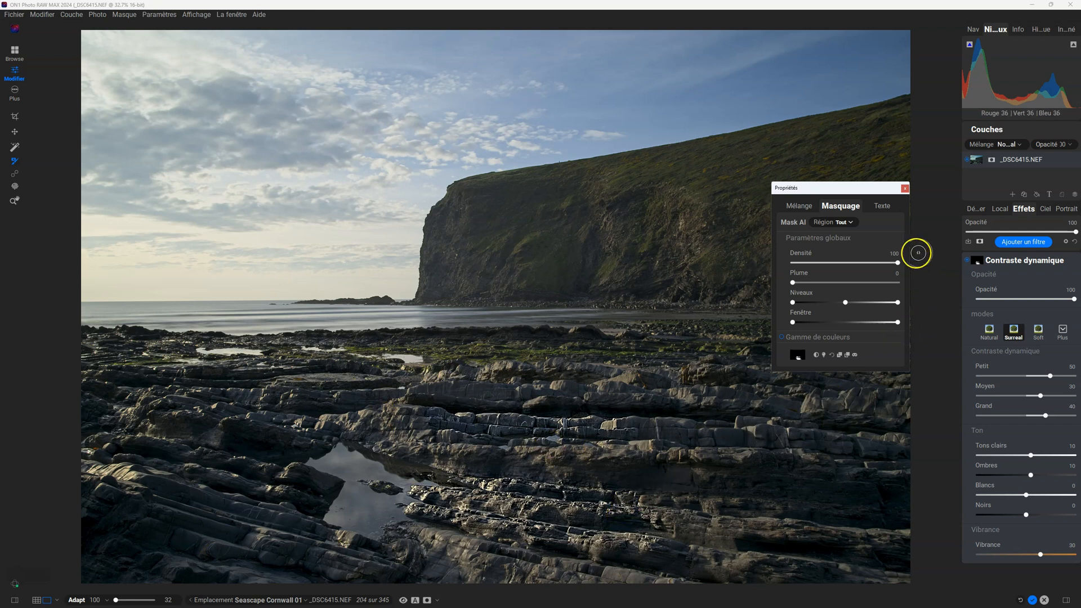
drag(897, 262, 854, 263)
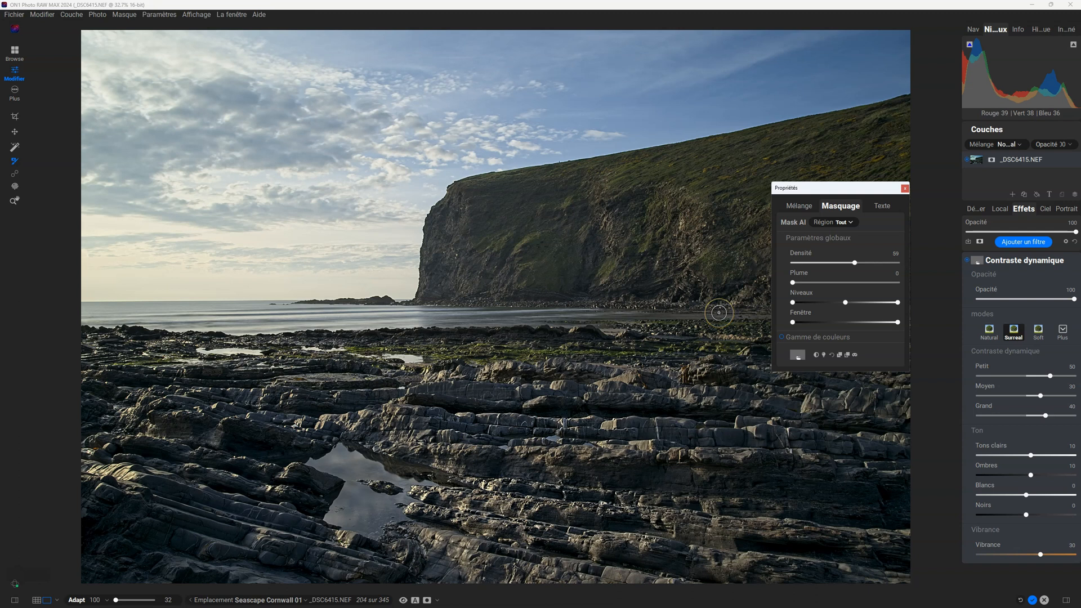
click(705, 328)
click(736, 303)
drag(854, 263, 900, 263)
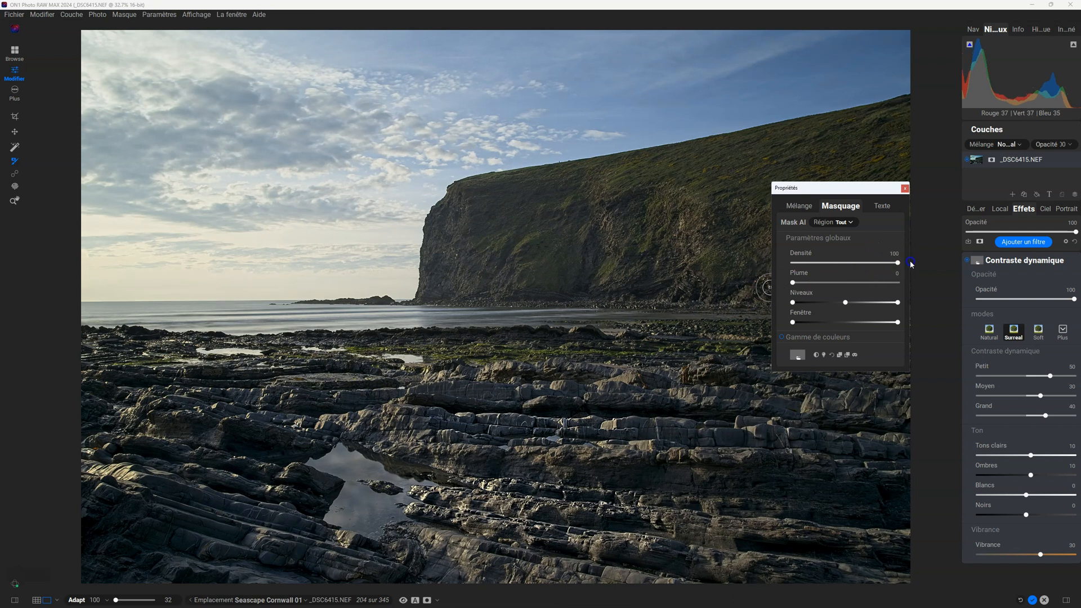
Reduce the Contraste dynamique filter's Opacité to 61 and further to 51 to compare it with mask density
click(1074, 299)
click(1074, 298)
drag(1049, 300, 1015, 299)
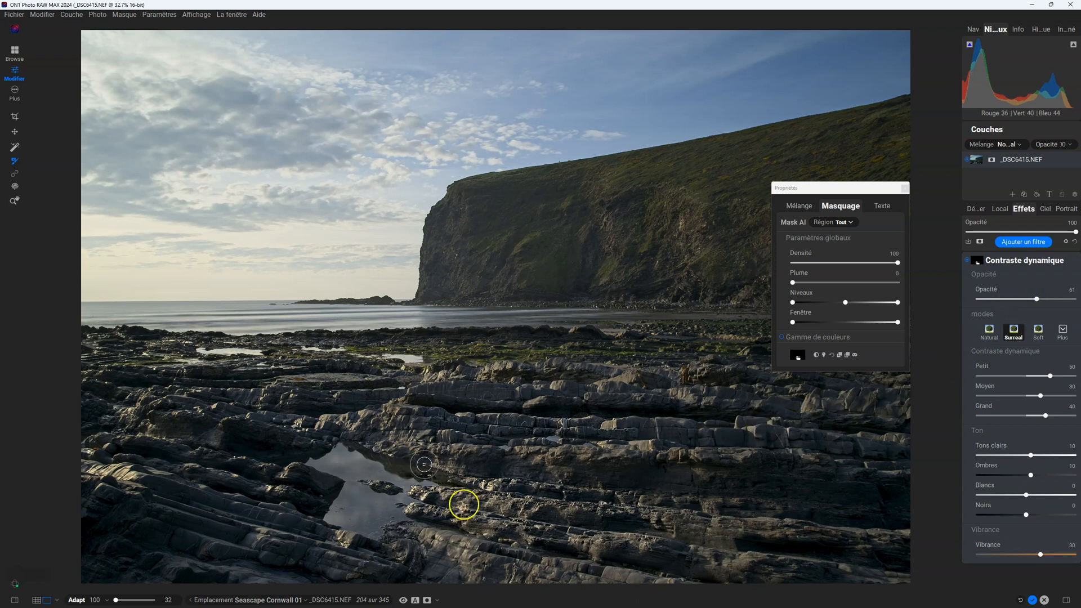
mouse_move(1036, 299)
mouse_down()
mouse_move(1002, 299)
mouse_move(1027, 299)
mouse_up()
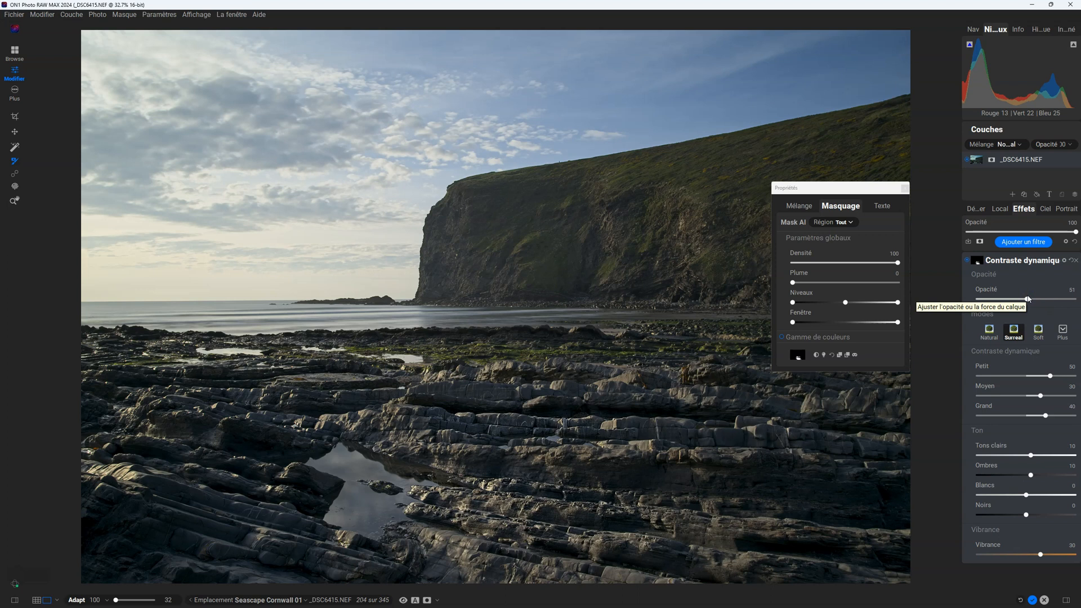
Reset the Contraste dynamique filter's Opacité to 100 and lower the mask's Densité to 75
double_click(1038, 299)
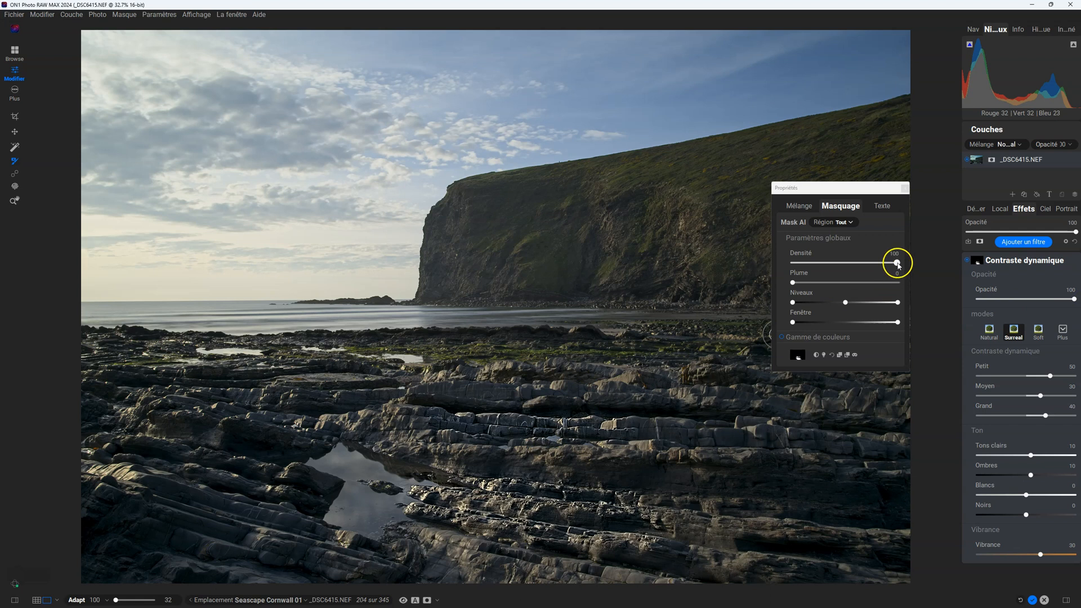
drag(897, 264, 871, 264)
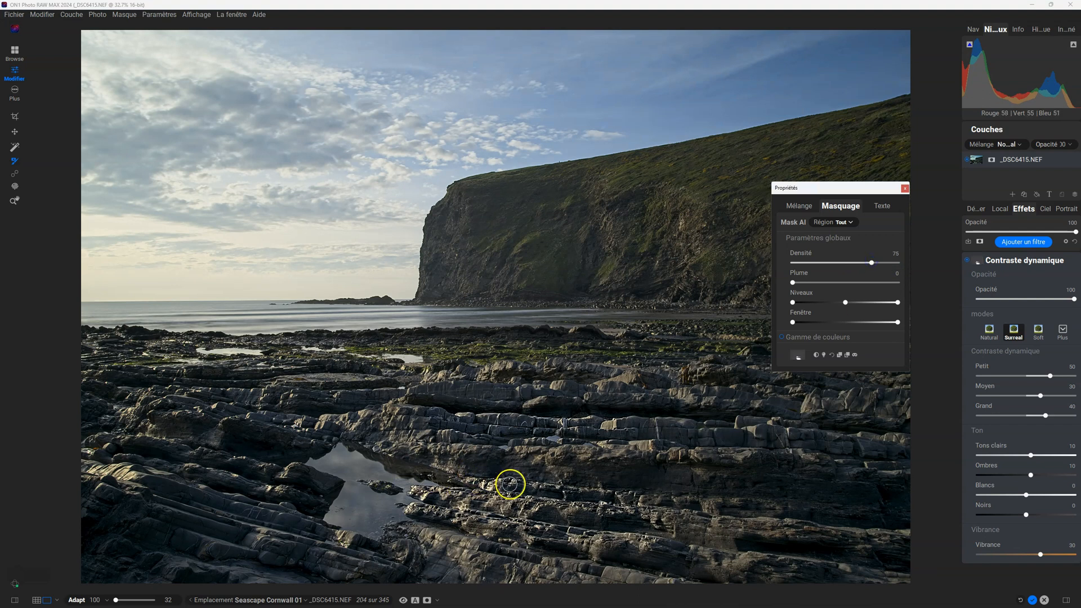
Restore the mask's Densité to 100 and keep the Contraste dynamique filter's Opacité at 100
drag(872, 262, 934, 273)
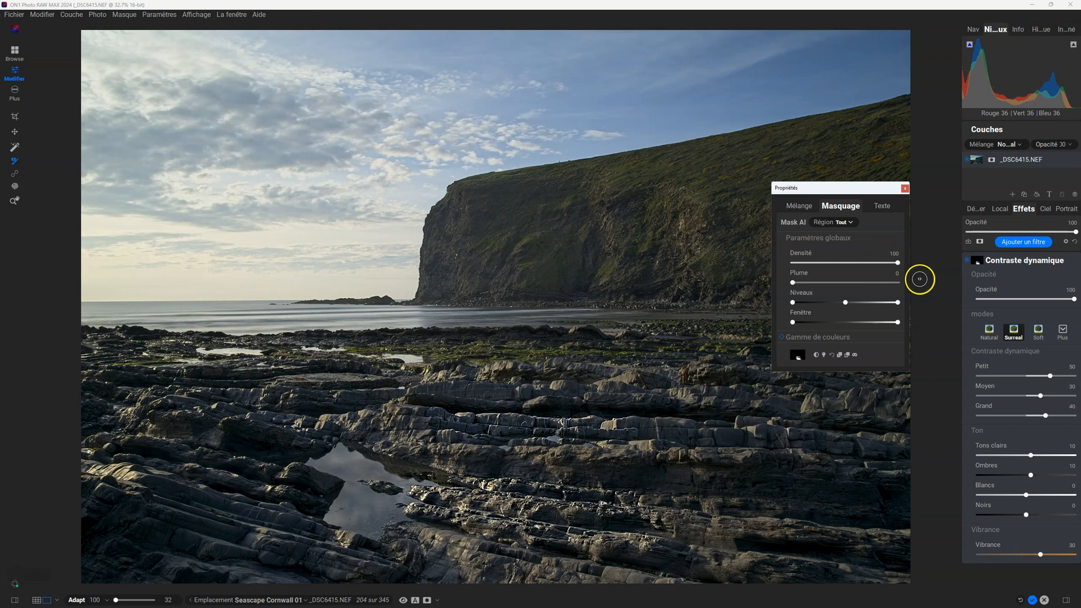
mouse_move(1070, 305)
mouse_down()
mouse_move(969, 296)
mouse_move(1078, 292)
mouse_up()
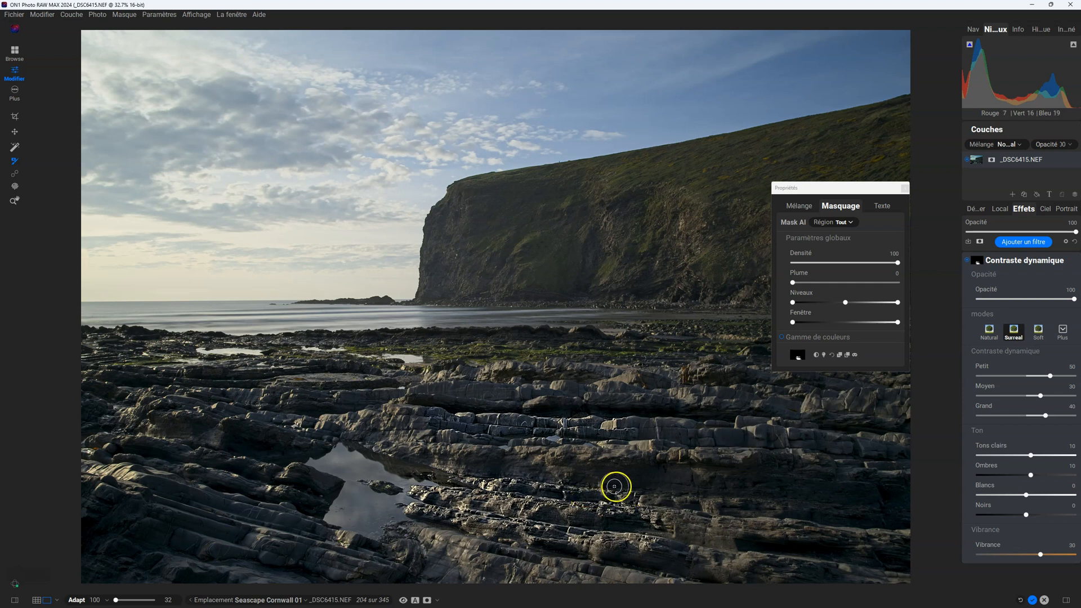
Try a Plume of 57 on the brushed mask in the mask view, reset it to 0 and return to the photo view
key(o)
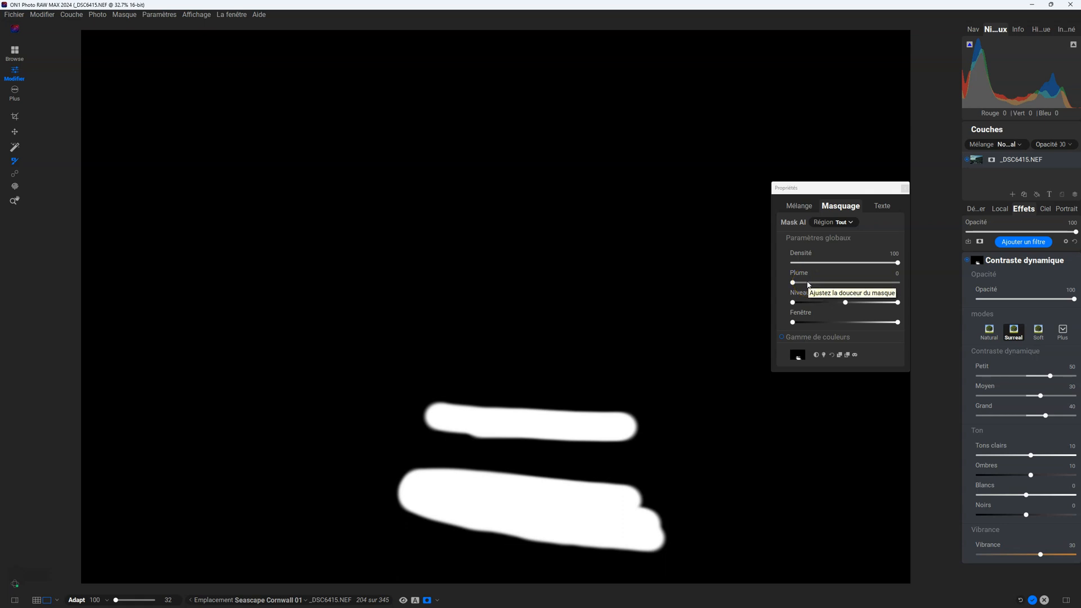
mouse_move(808, 284)
mouse_down()
mouse_move(788, 282)
mouse_move(852, 283)
mouse_up()
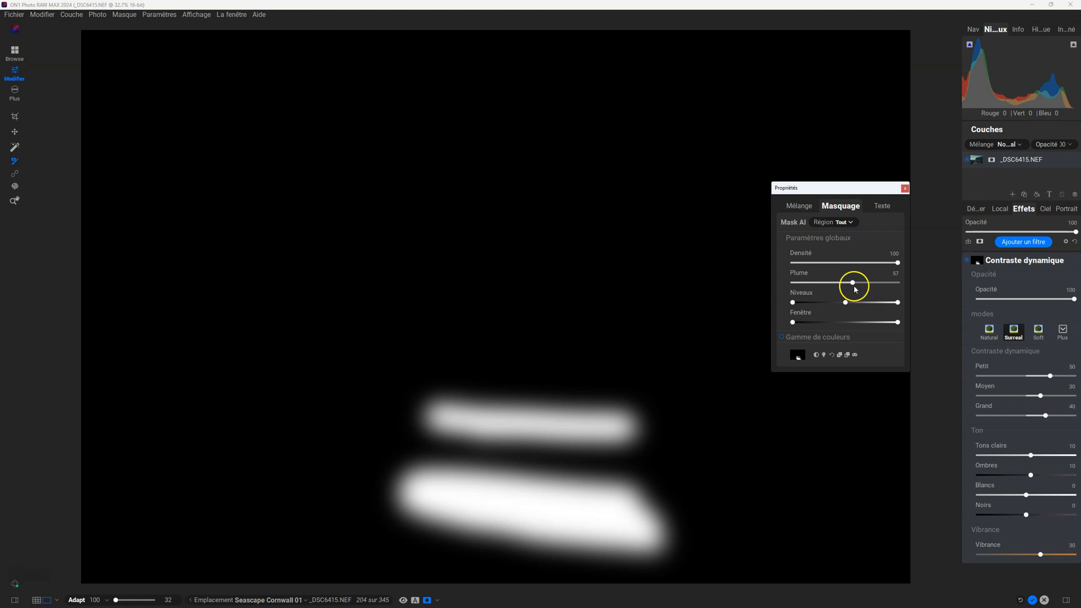
drag(853, 283, 782, 282)
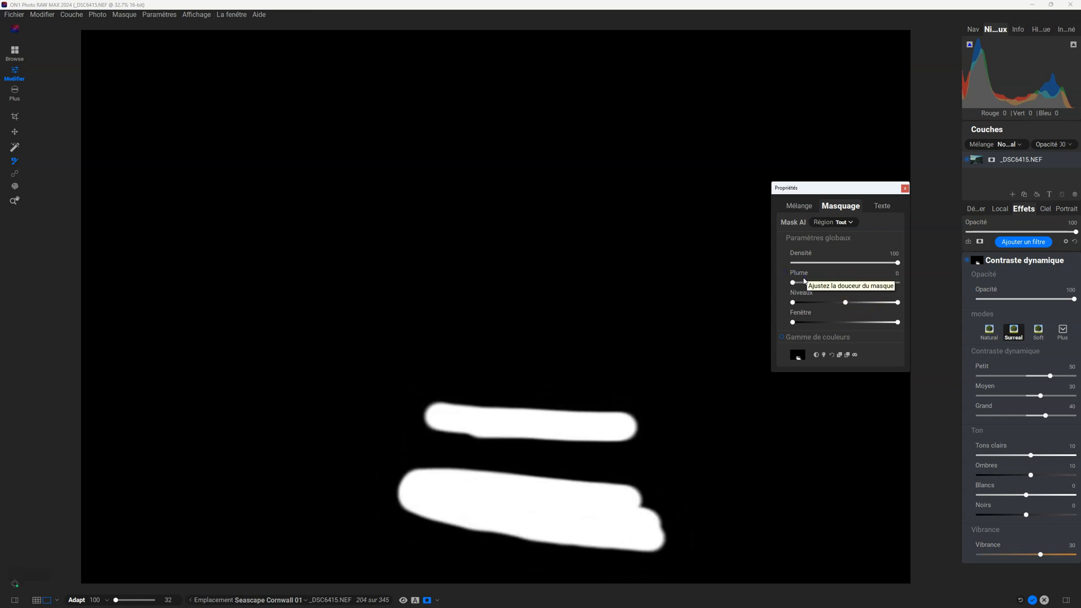
key(o)
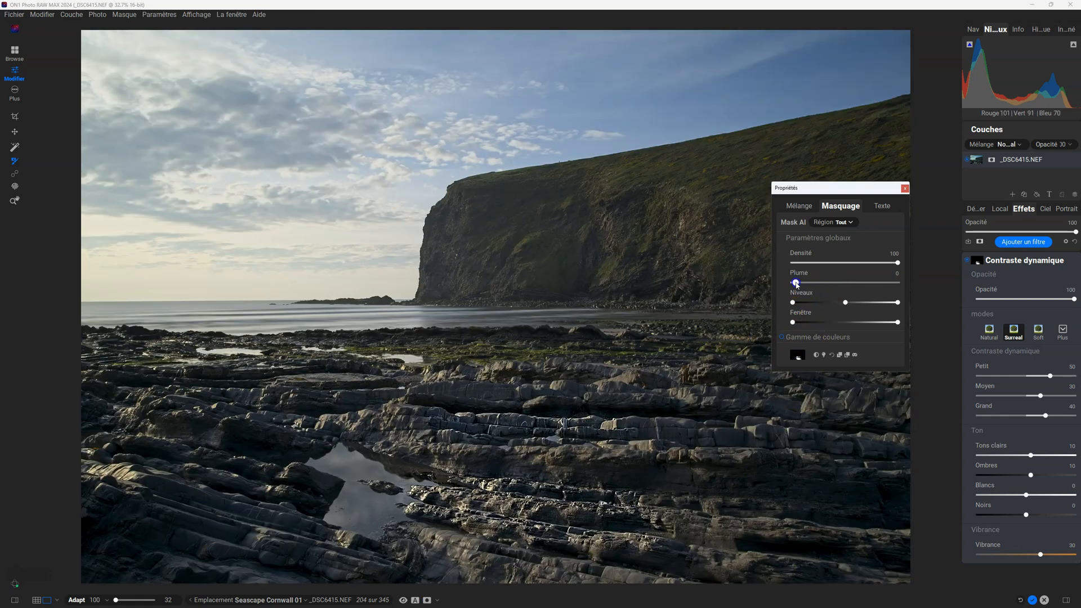
Raise the mask's Plume to 100 and check the softened brush strokes briefly in the mask view
drag(837, 286, 870, 288)
drag(784, 285, 872, 291)
drag(803, 284, 929, 294)
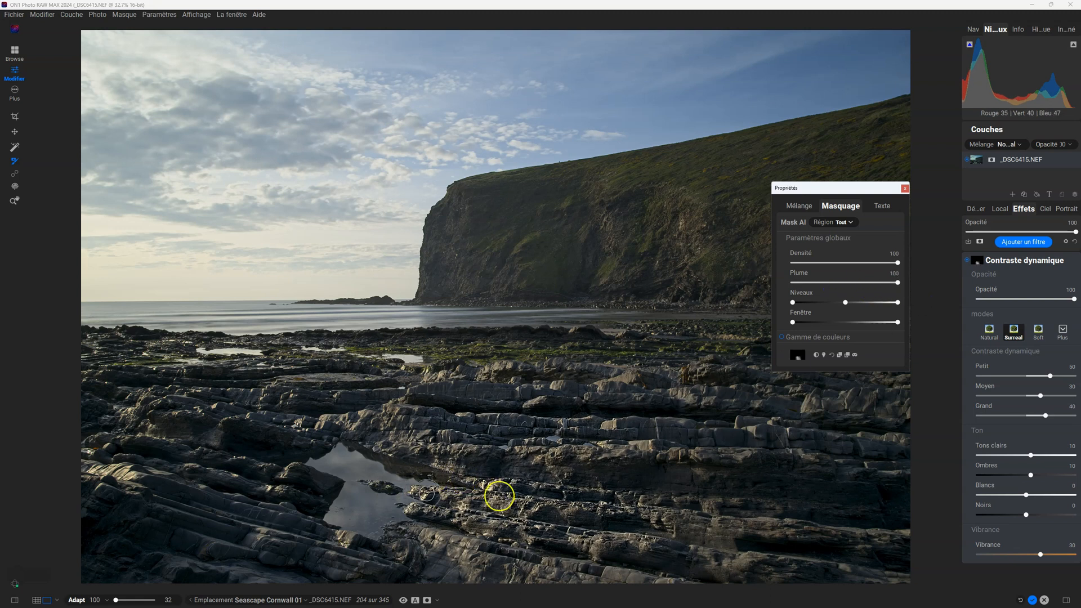
key(ctrl+m)
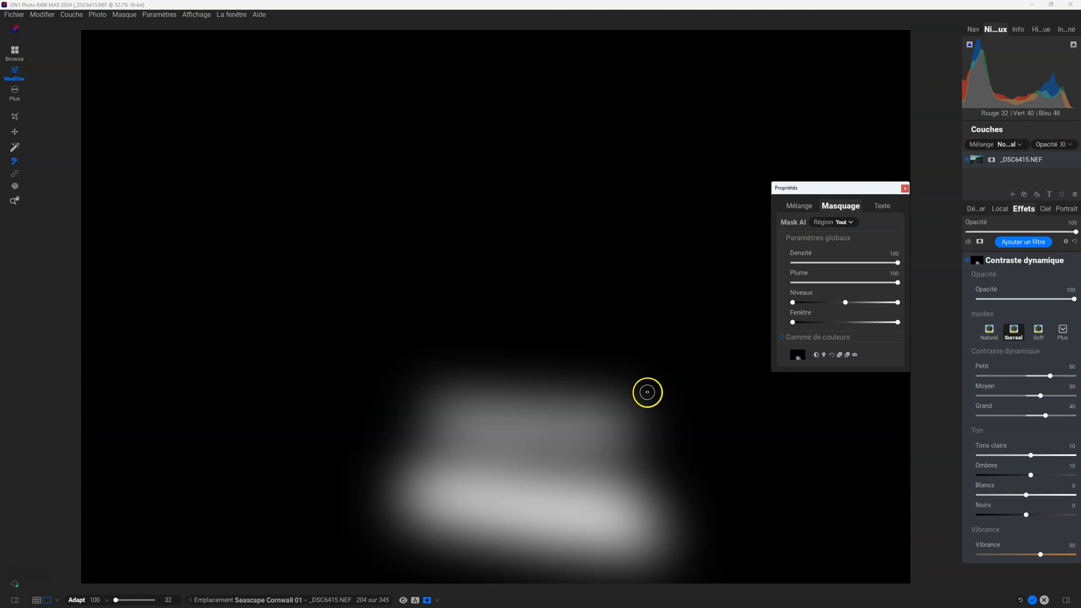
key(ctrl+m)
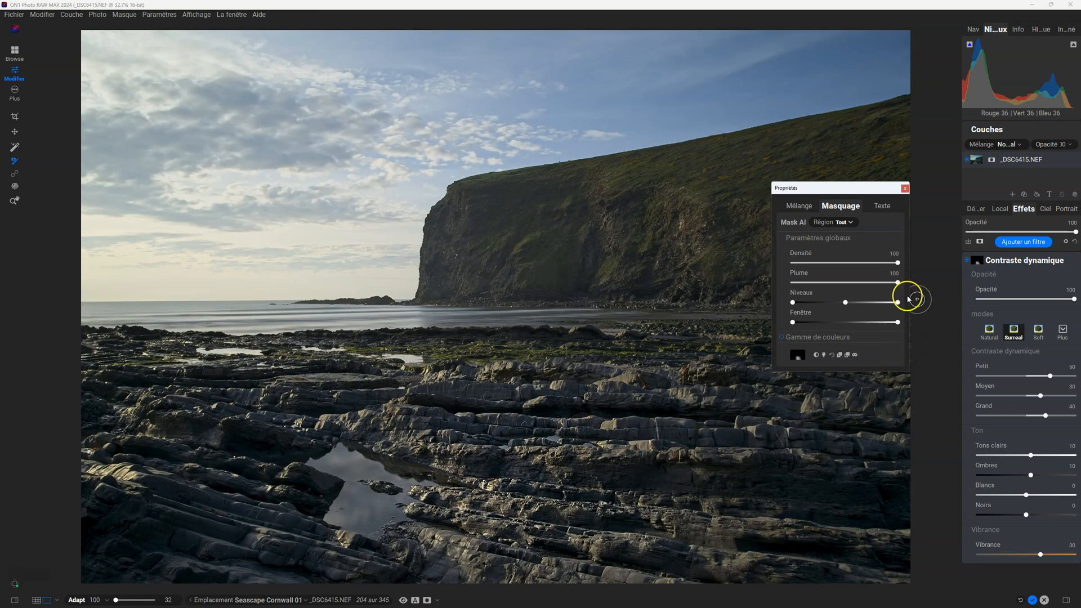
Drop the mask's Plume to 0 and restore it to 100 to compare the effect on the rocks
drag(896, 283, 726, 290)
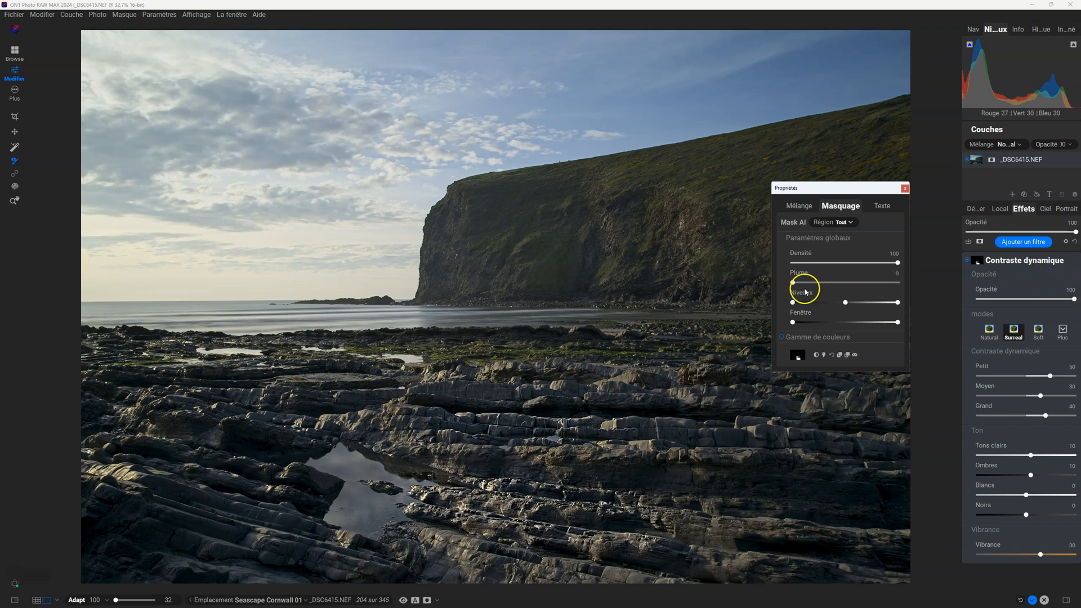
click(793, 283)
drag(794, 284, 948, 289)
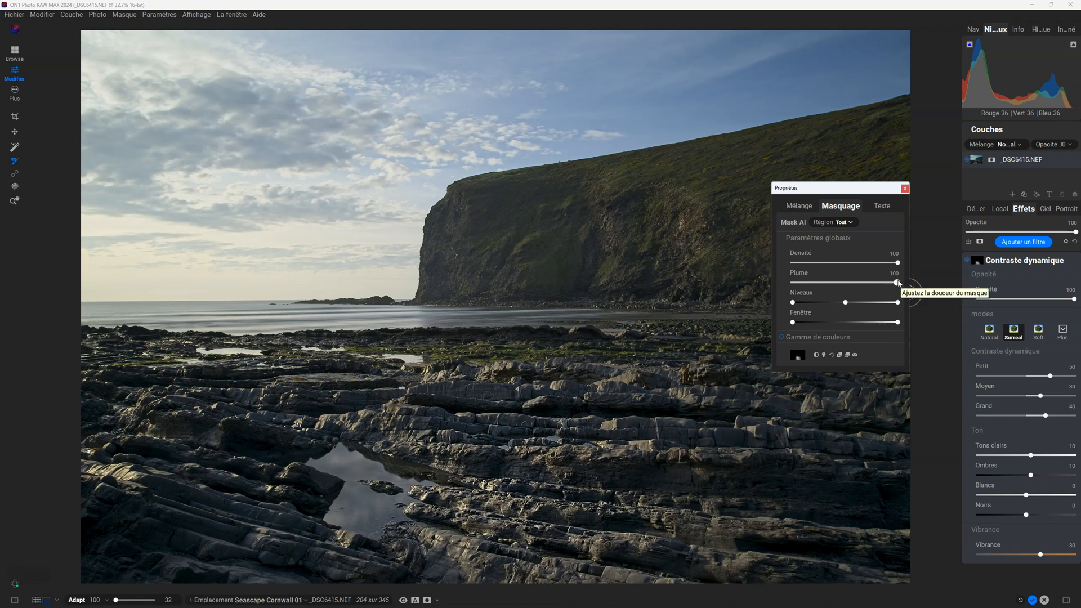
Try the Contraste dynamique filter's Opacité at 45 with the feathered mask and restore it to 100
drag(1074, 298, 955, 300)
mouse_move(1040, 299)
mouse_down()
mouse_move(984, 299)
mouse_move(1021, 303)
mouse_up()
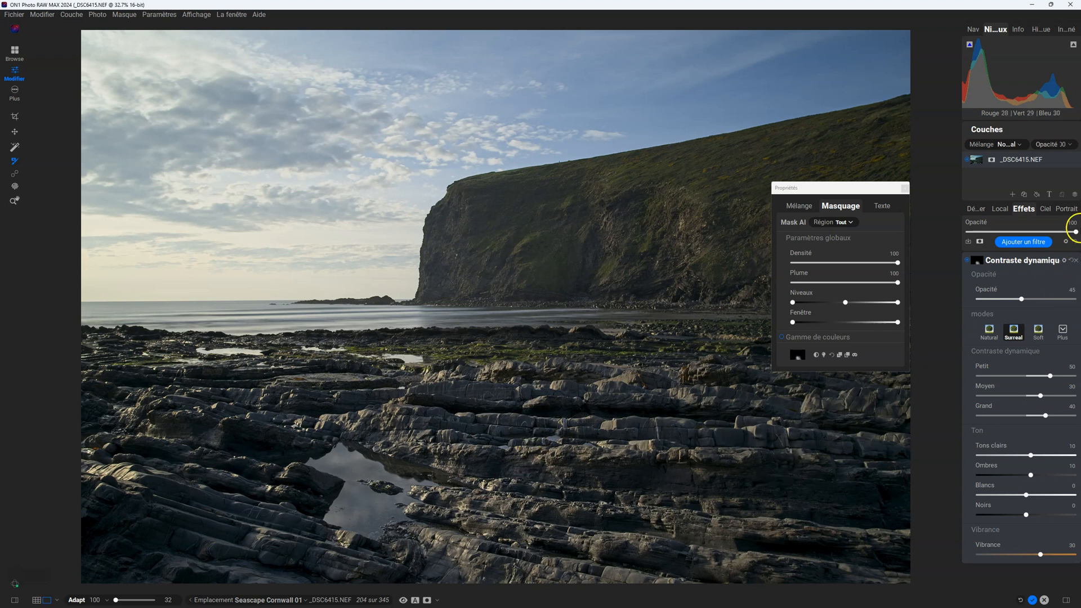
drag(1022, 299, 1076, 300)
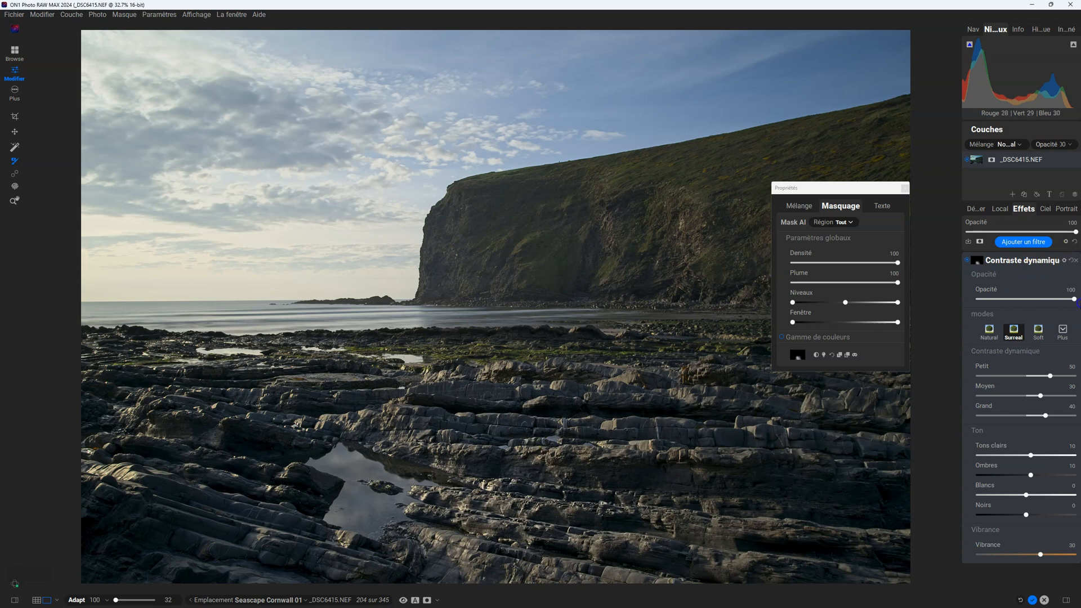